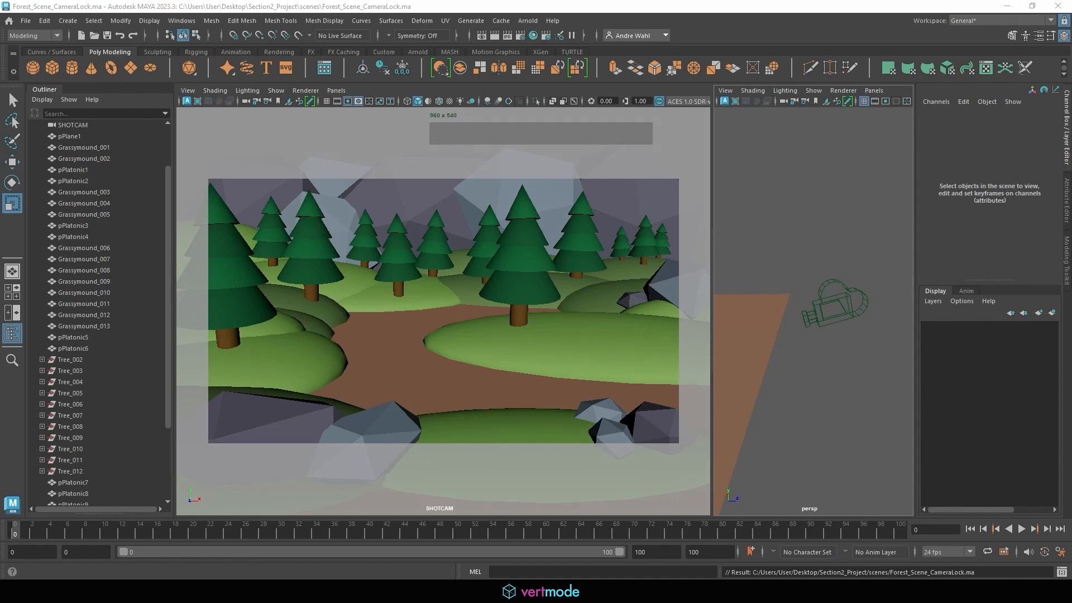
Step: Switch the SHOTCAM view to use all scene lights
click(460, 99)
click(1, 254)
click(461, 100)
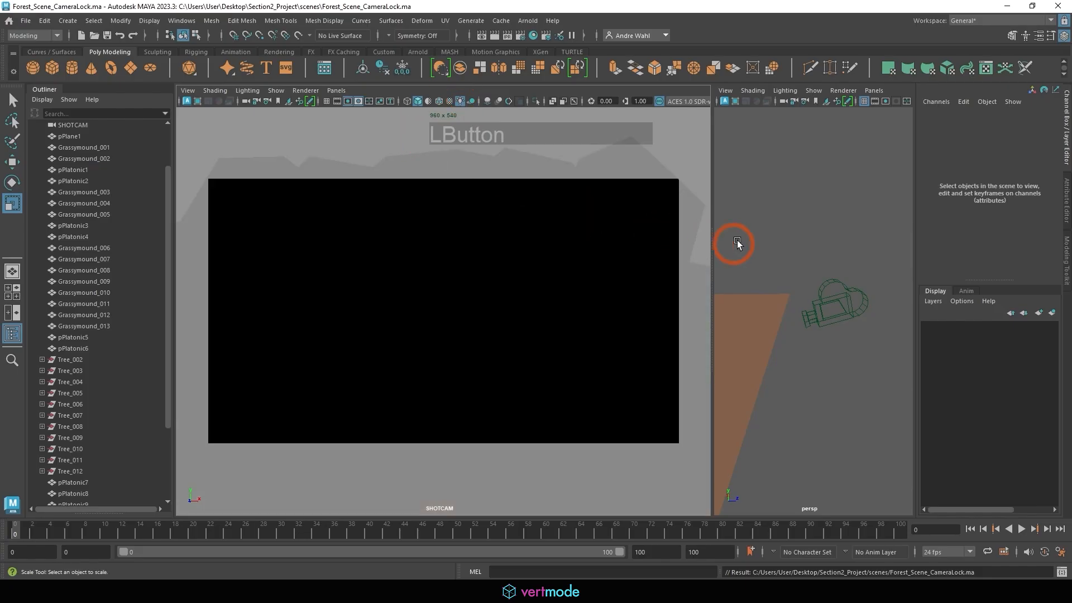
Step: Widen the persp viewport and frame the whole forest scene together with the shot camera in it
drag(710, 215, 488, 201)
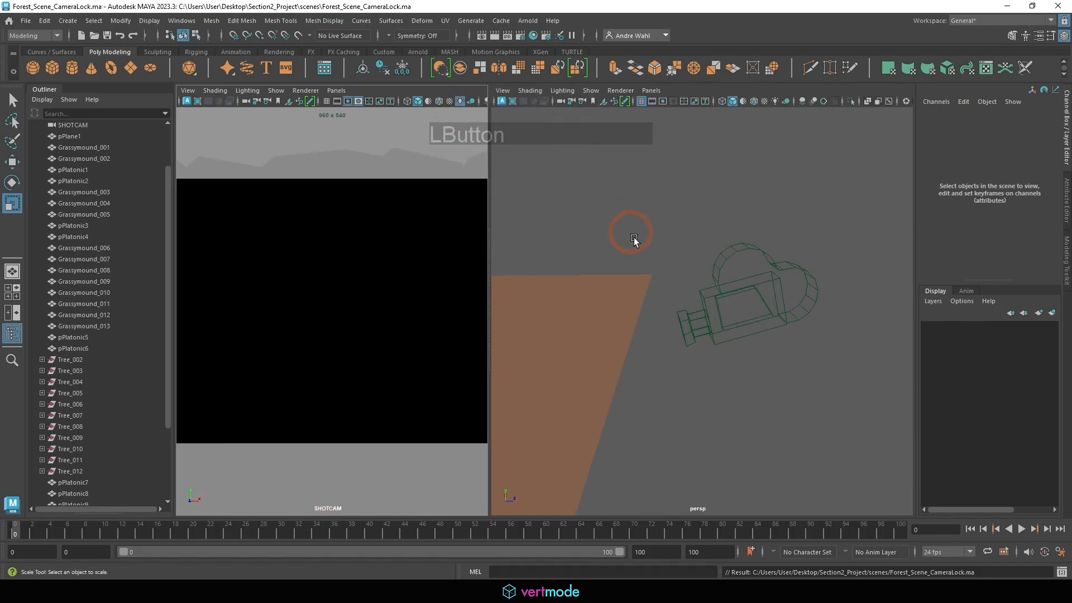
alt+middle_drag(664, 248, 863, 218)
alt+right_drag(692, 229, 564, 263)
alt+drag(575, 301, 731, 279)
alt+right_drag(720, 268, 642, 255)
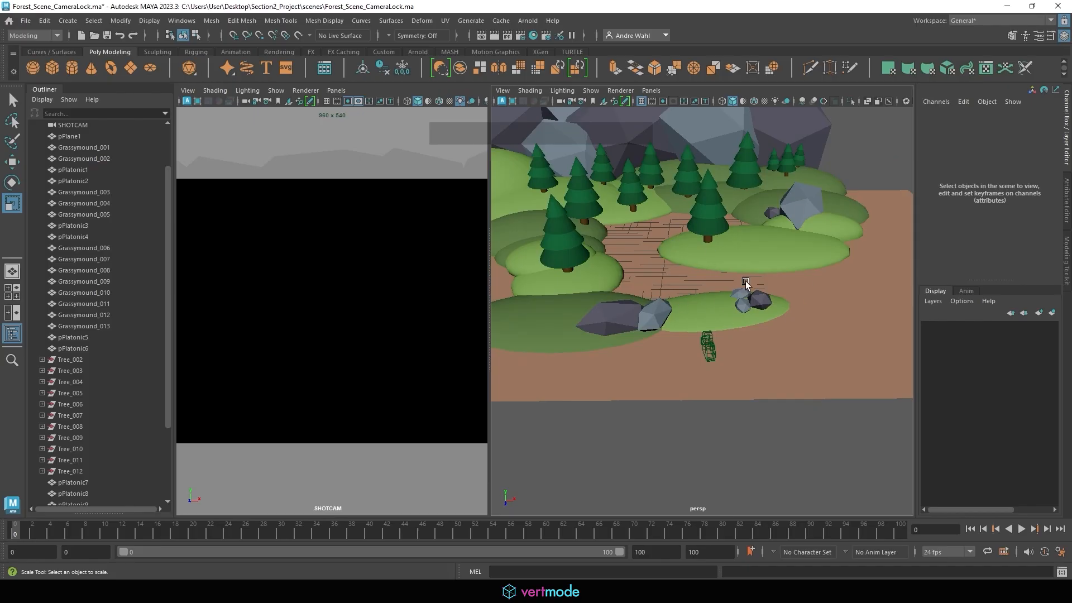
Step: Return the SHOTCAM view to default lighting and bring the forest closer in the persp view
click(463, 100)
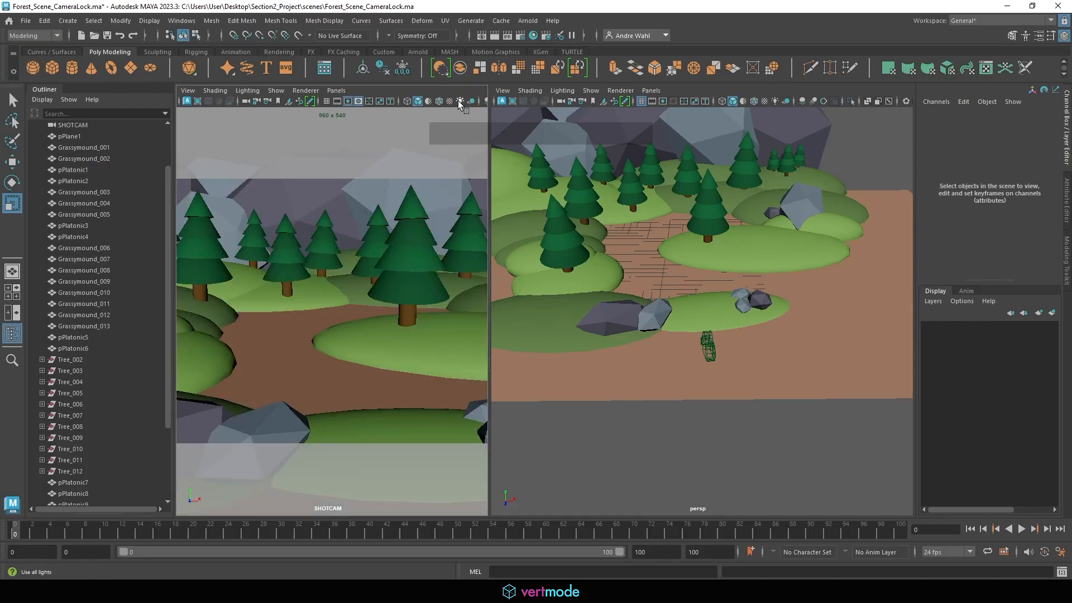
alt+middle_drag(692, 213, 694, 223)
alt+right_drag(694, 225, 743, 275)
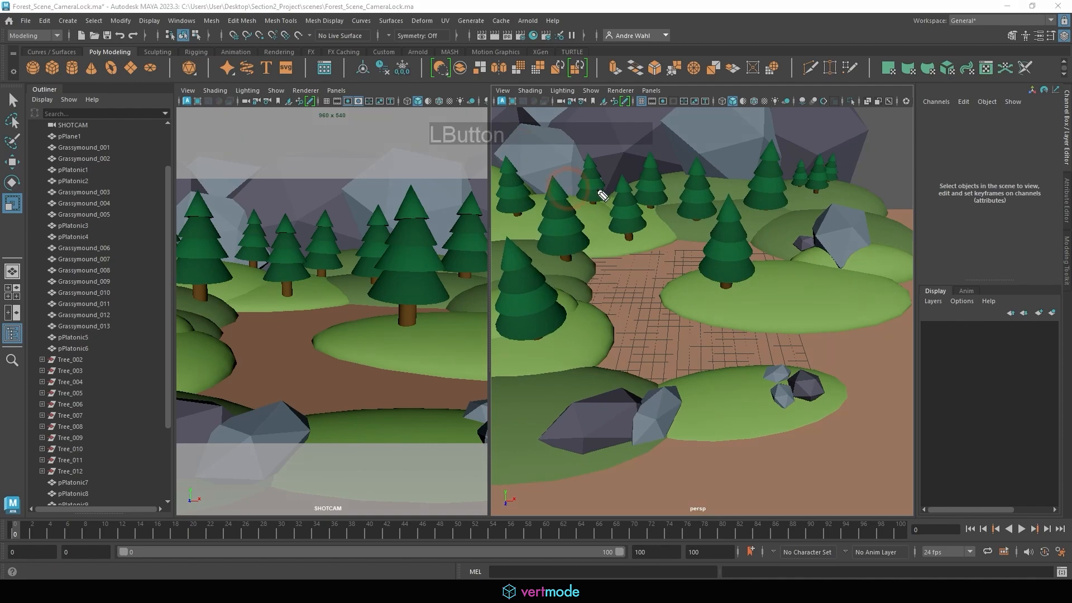
drag(637, 260, 658, 296)
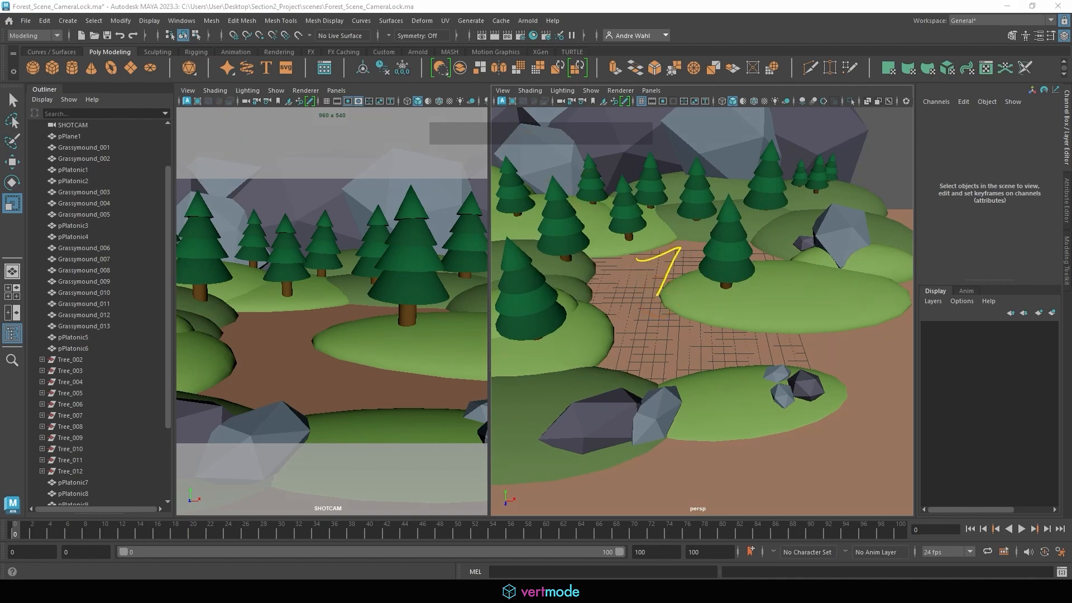
alt+drag(592, 232, 574, 231)
Step: Compare the persp view with textured shading and with scene lighting, leaving textures and all lights switched on
key(7)
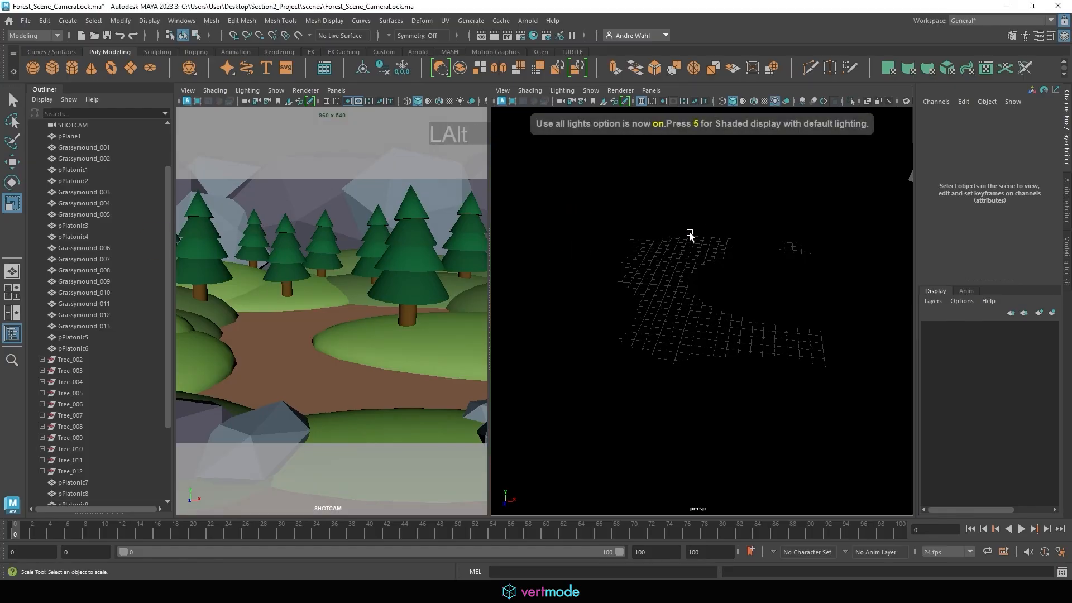
mouse_move(689, 232)
alt+mouse_down()
mouse_move(721, 231)
mouse_move(688, 216)
alt+mouse_up()
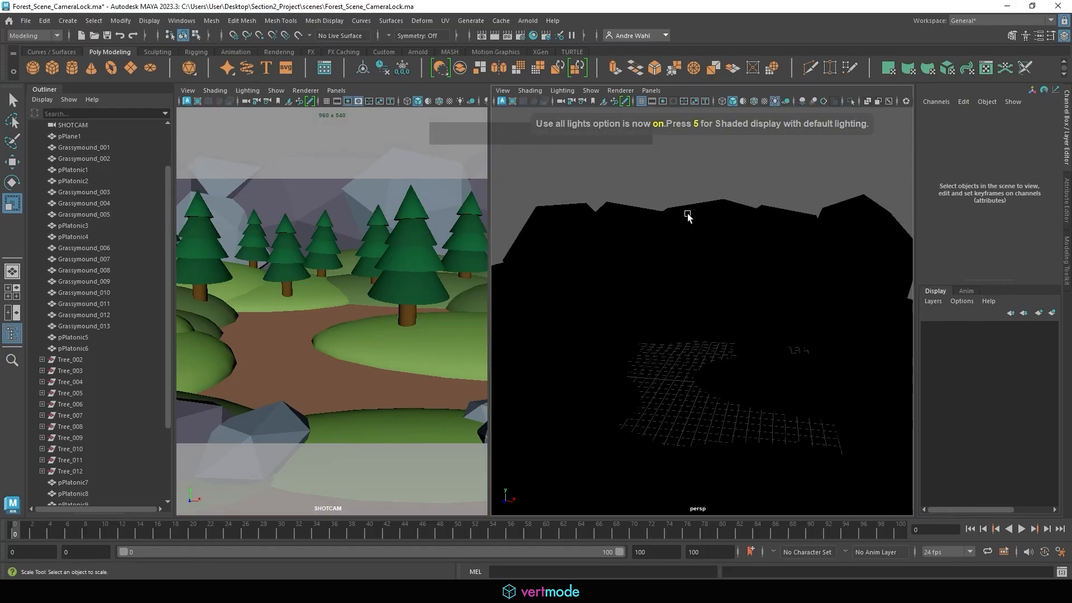
key(6)
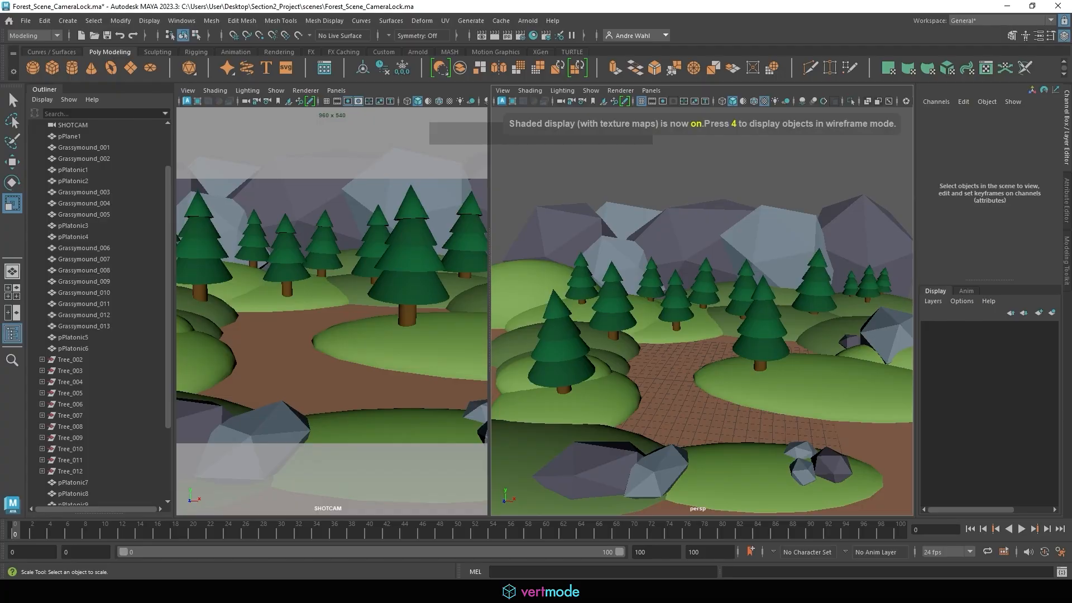
mouse_move(708, 143)
mouse_down()
mouse_move(698, 192)
mouse_move(698, 170)
mouse_up()
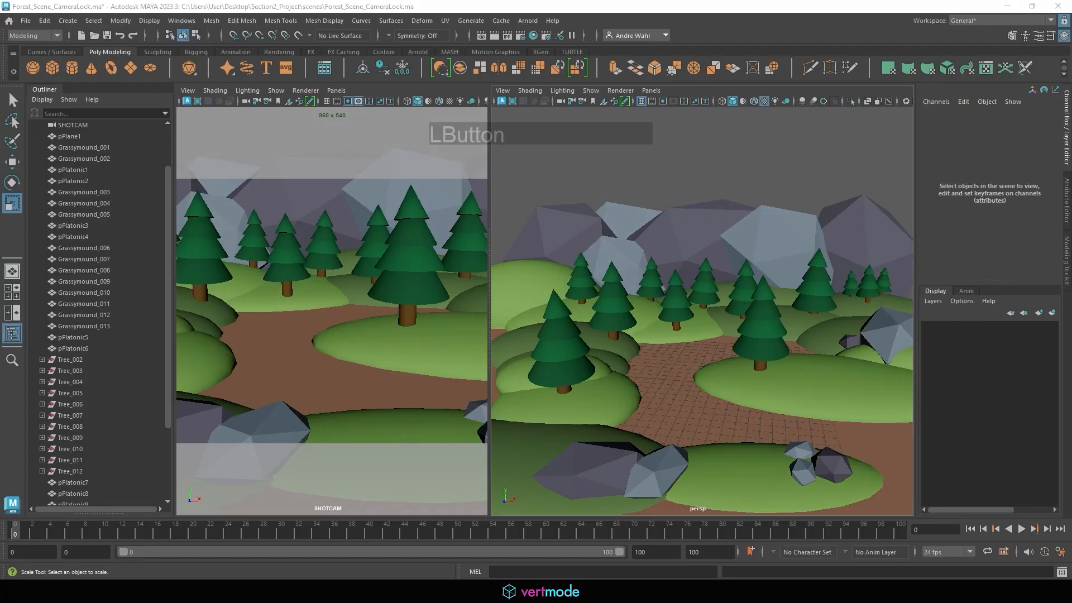
click(672, 236)
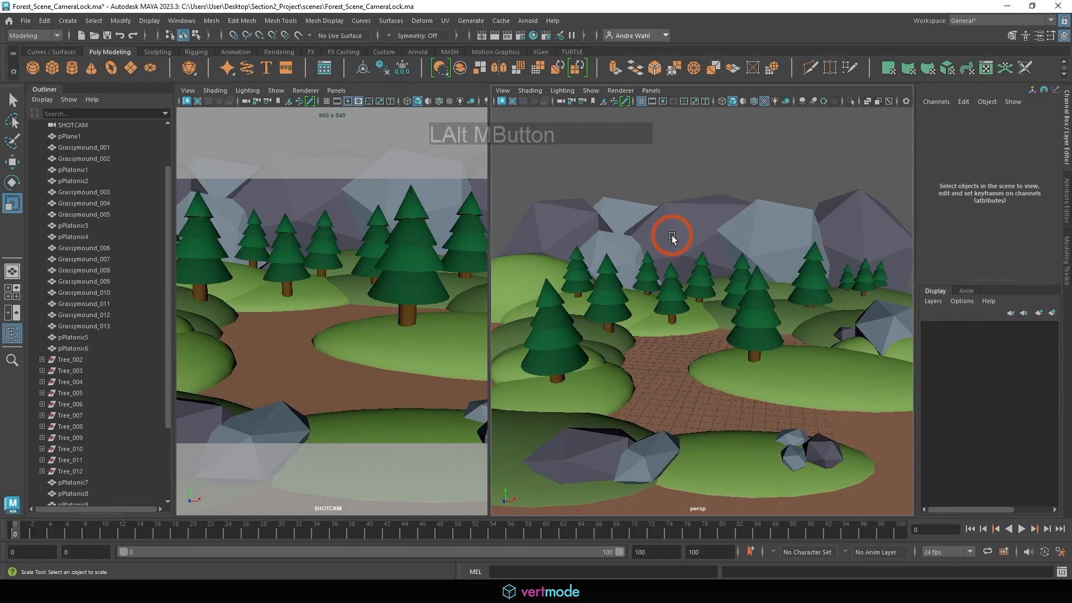
key(7)
key(6)
key(7)
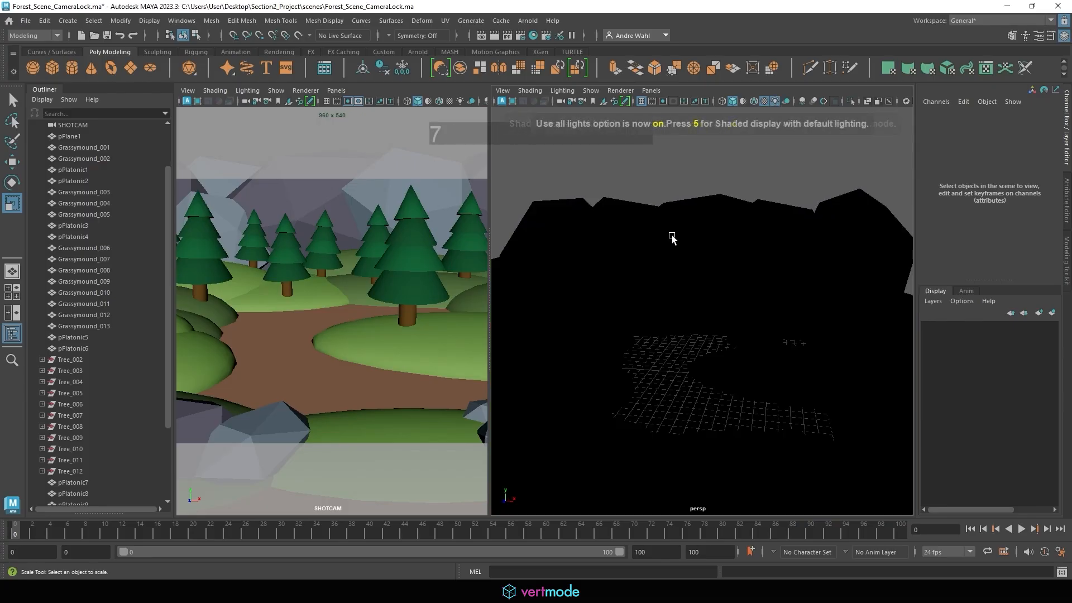
key(6)
key(7)
alt+drag(672, 279, 681, 280)
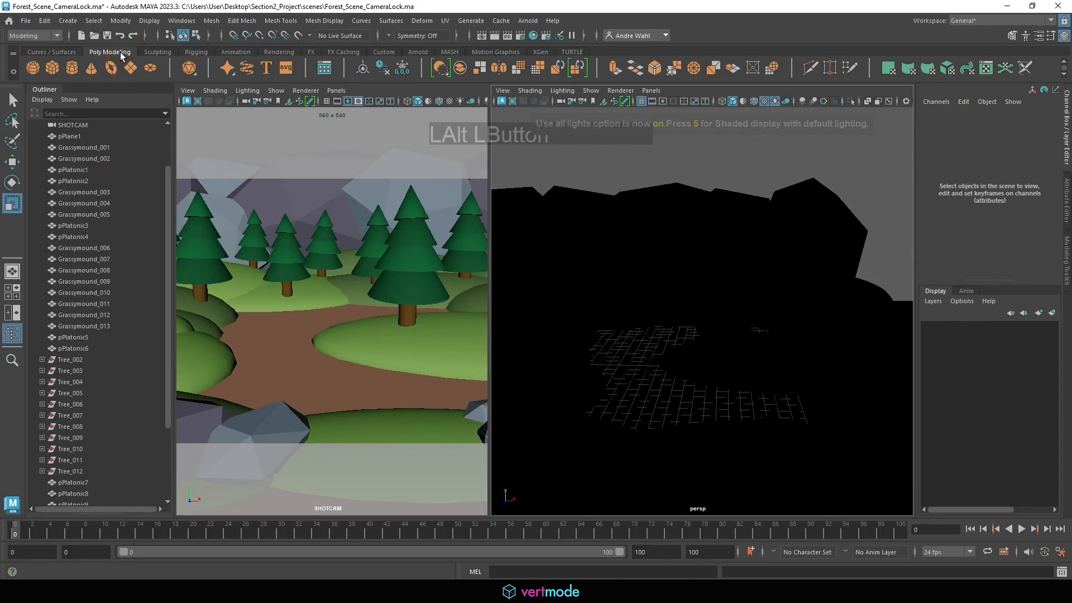
Step: Create a directional light in the scene
click(68, 21)
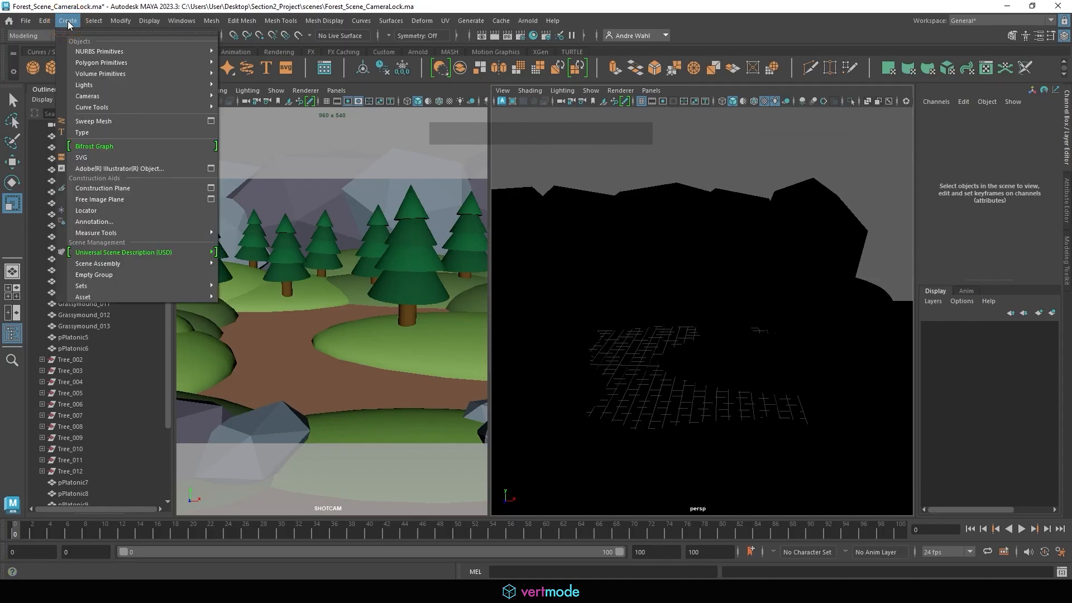
mouse_move(93, 20)
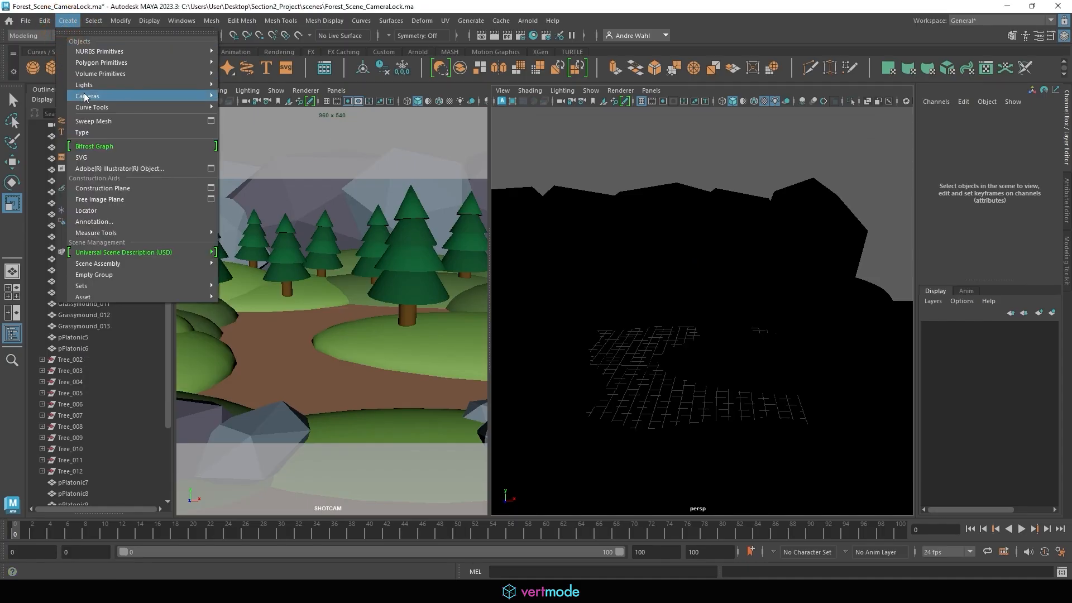
mouse_move(83, 86)
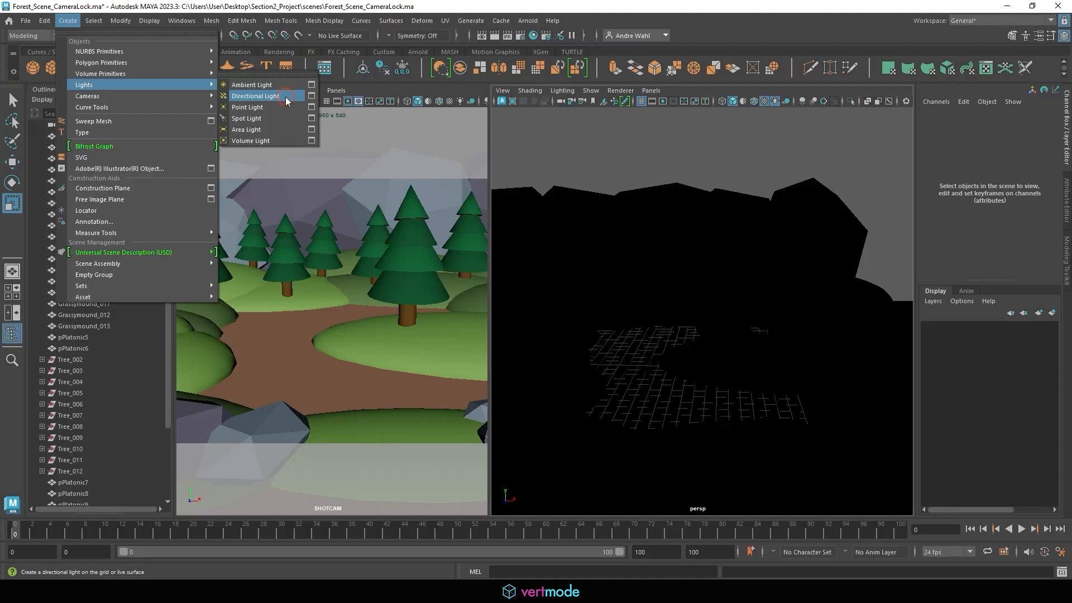
click(286, 96)
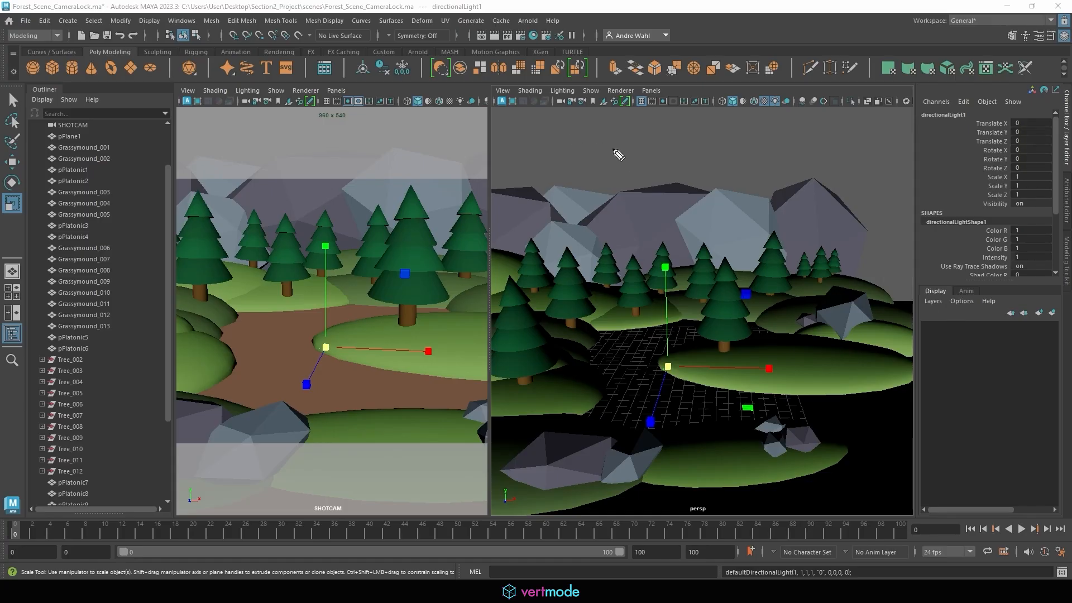
mouse_move(591, 151)
mouse_down()
mouse_move(607, 179)
mouse_move(604, 140)
mouse_move(640, 157)
mouse_move(666, 146)
mouse_up()
drag(677, 148, 739, 129)
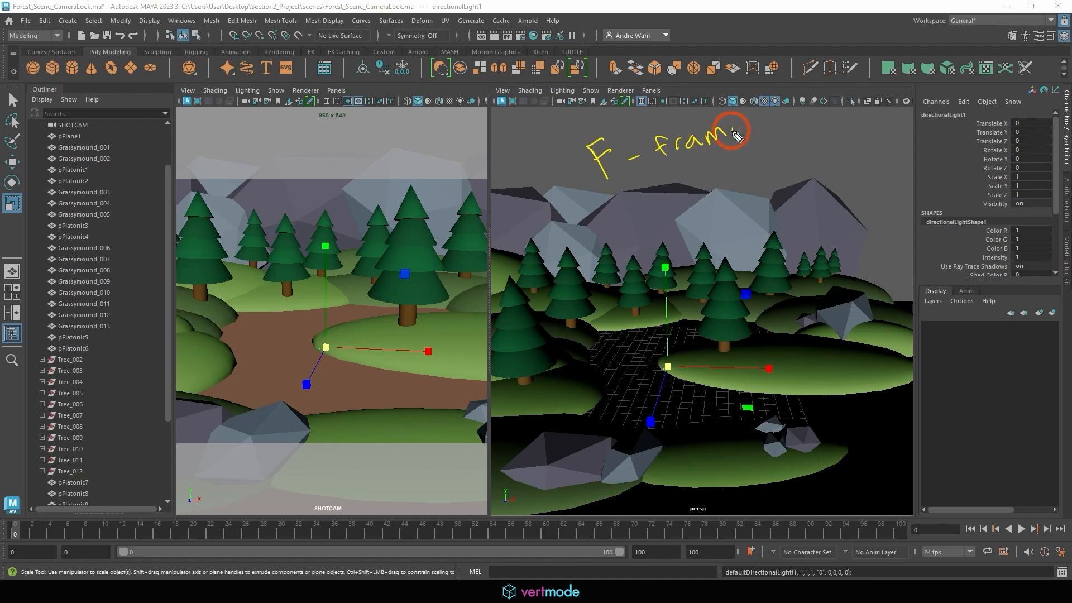
drag(665, 176, 770, 141)
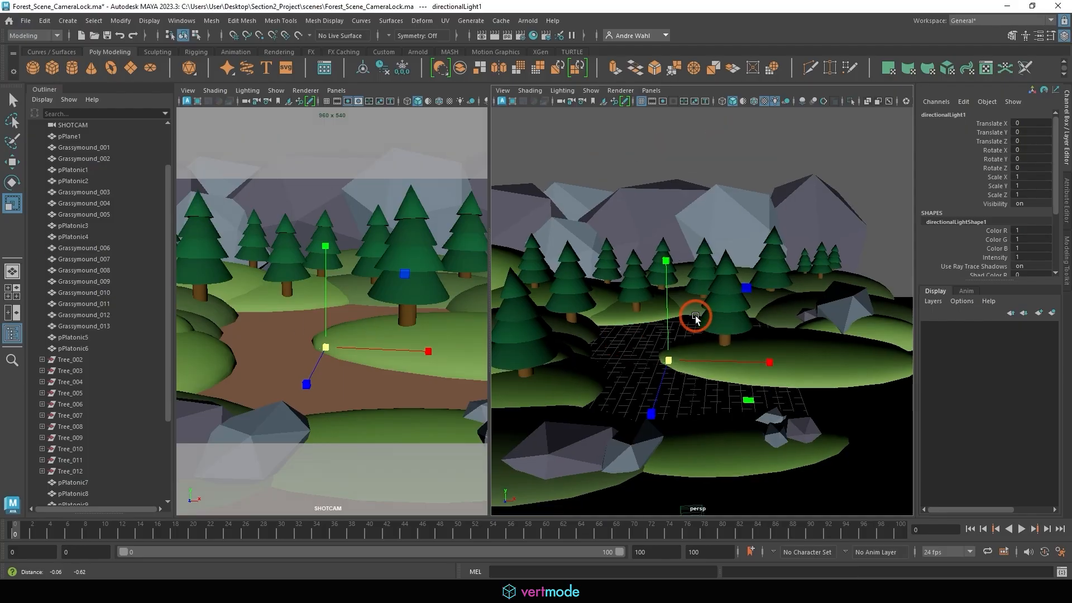
Step: Frame the directional light and move it above the ground to about X -0.585, Y 2.616, Z 0.303
key(f)
alt+right_drag(785, 355, 617, 354)
alt+drag(617, 354, 611, 301)
key(w)
alt+right_drag(612, 301, 685, 271)
drag(677, 277, 618, 229)
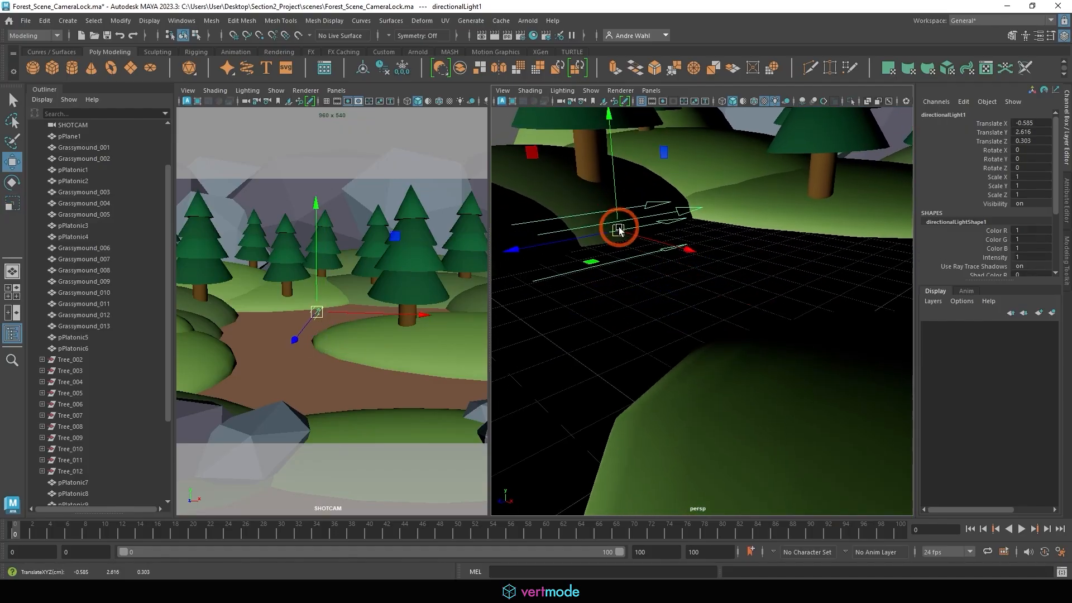
alt+drag(706, 267, 784, 272)
alt+right_drag(784, 272, 733, 271)
alt+drag(733, 271, 687, 290)
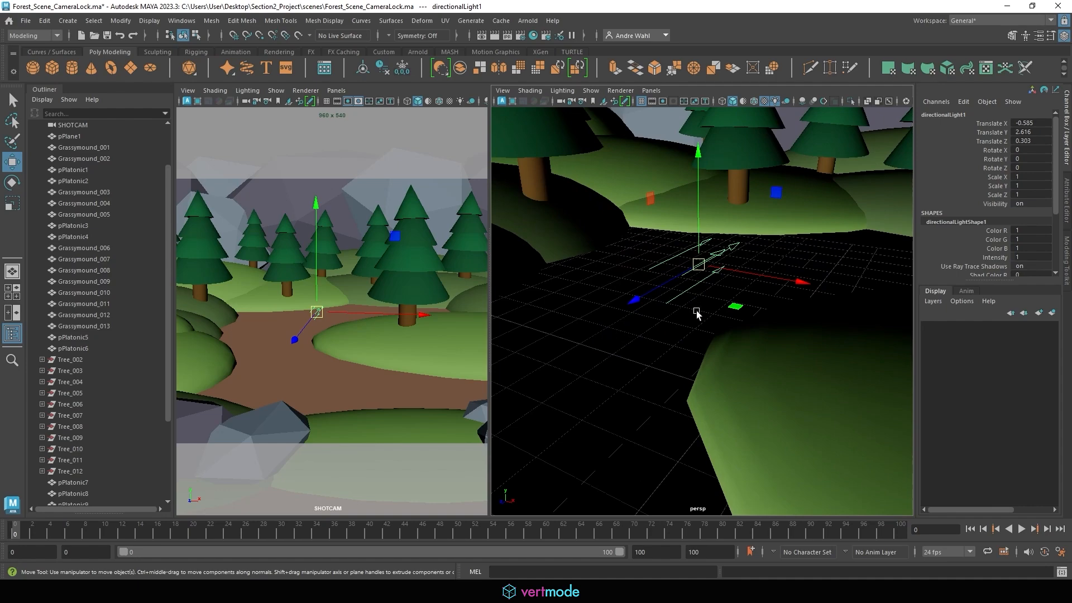
Step: Scale the directional light uniformly to about 2.087 and move it to about X -1.627, Y 2.317, Z 1.04
key(r)
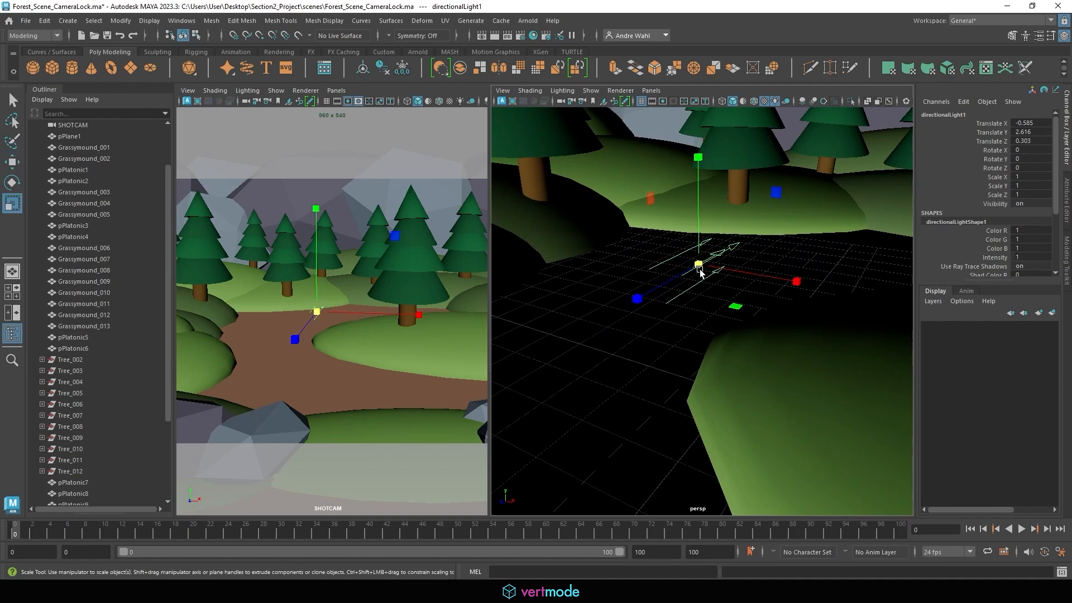
drag(698, 265, 735, 269)
key(w)
Step: Rotate the directional light to about X -69.3, Y 38.8, Z 67 so it shines diagonally down across the forest
key(e)
scroll(721, 292, down, 6)
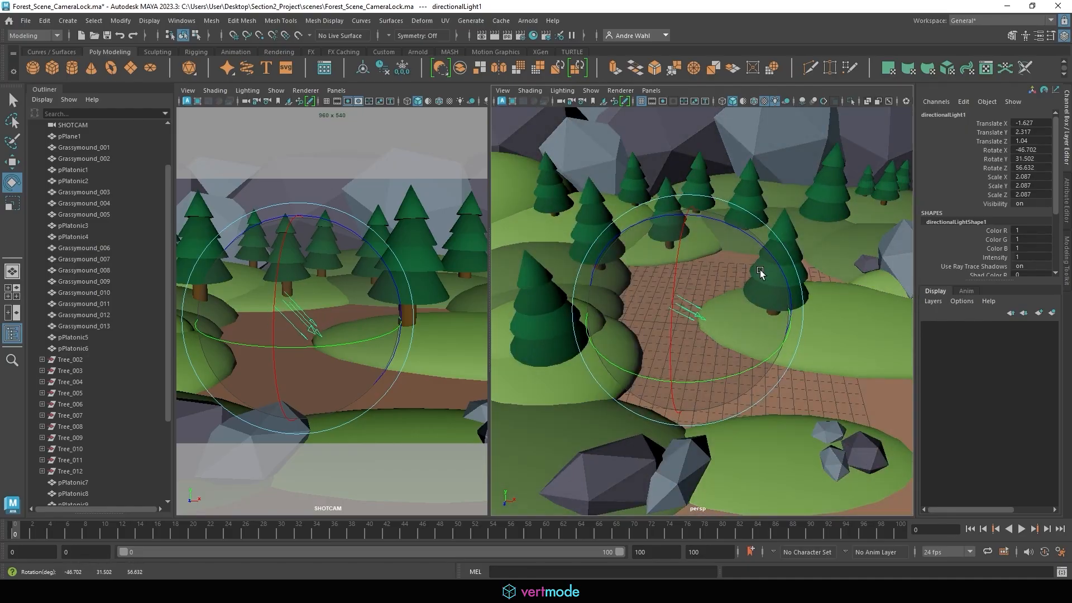
drag(678, 334, 660, 230)
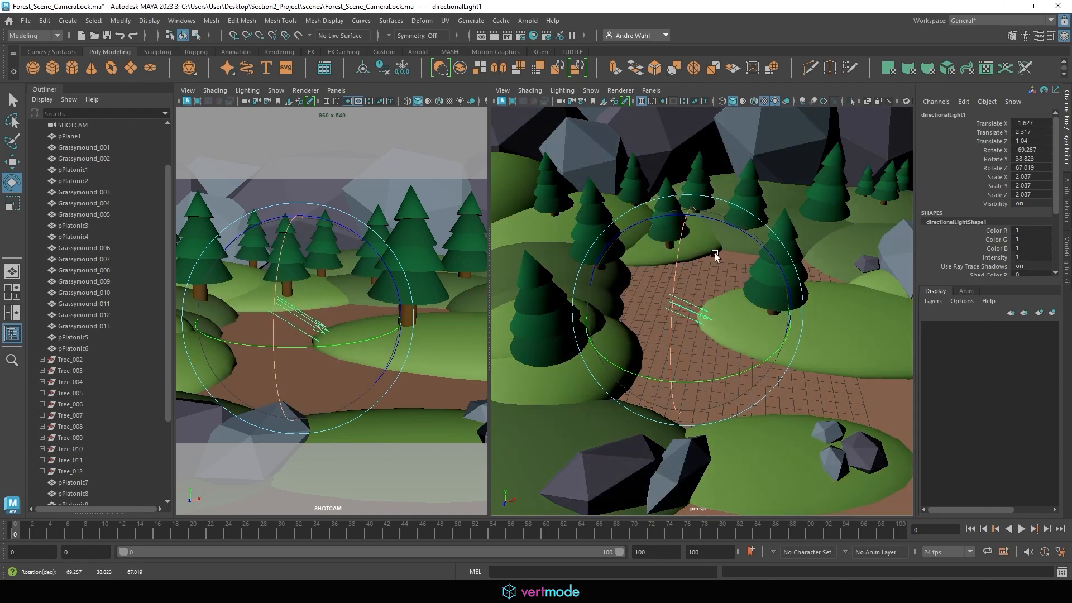
mouse_move(718, 249)
alt+mouse_down()
mouse_move(660, 285)
mouse_move(721, 294)
mouse_move(726, 309)
mouse_move(705, 320)
alt+mouse_up()
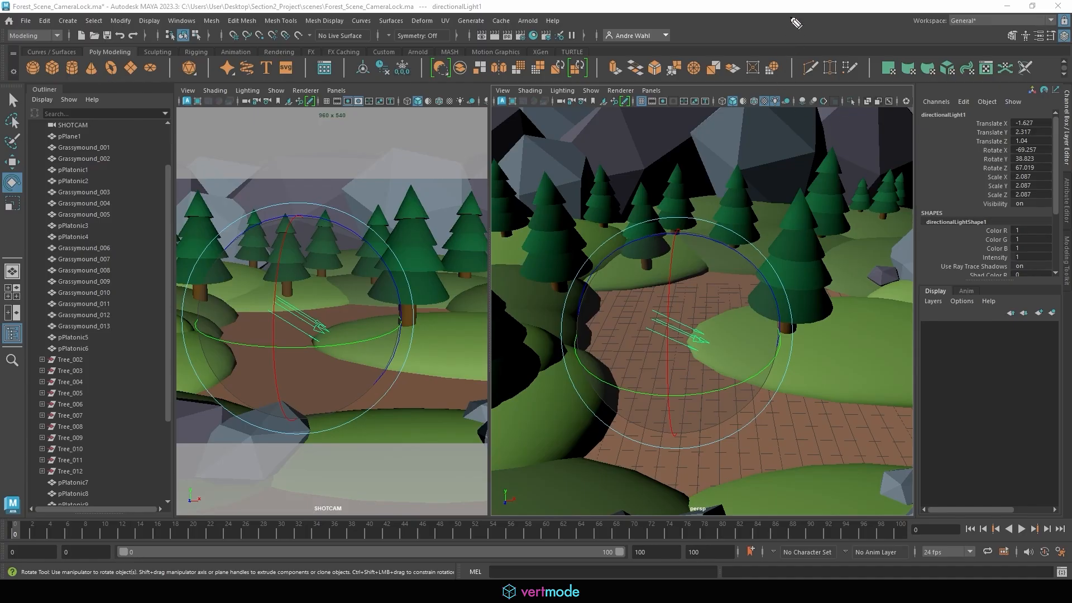
Step: Turn on shadows in the persp view and rotate the directional light to about 42.17 in Z
click(800, 102)
click(786, 101)
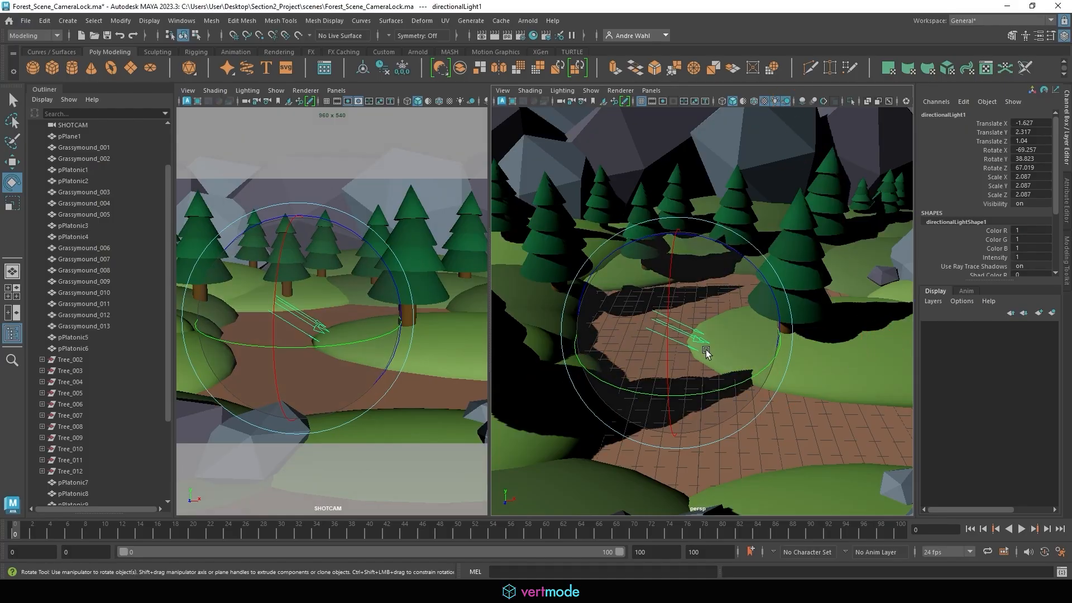
drag(719, 242, 712, 313)
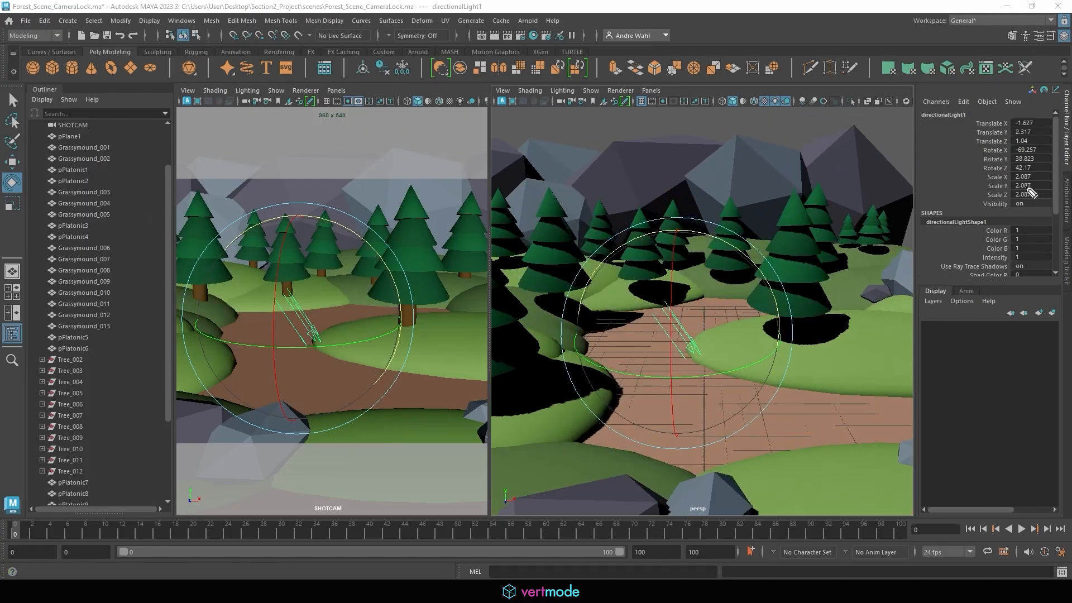
Step: Open the directional light's shape attributes with its color and intensity settings
mouse_move(1061, 228)
mouse_down()
mouse_move(1056, 175)
mouse_move(1068, 208)
mouse_move(1056, 221)
mouse_up()
key(Escape)
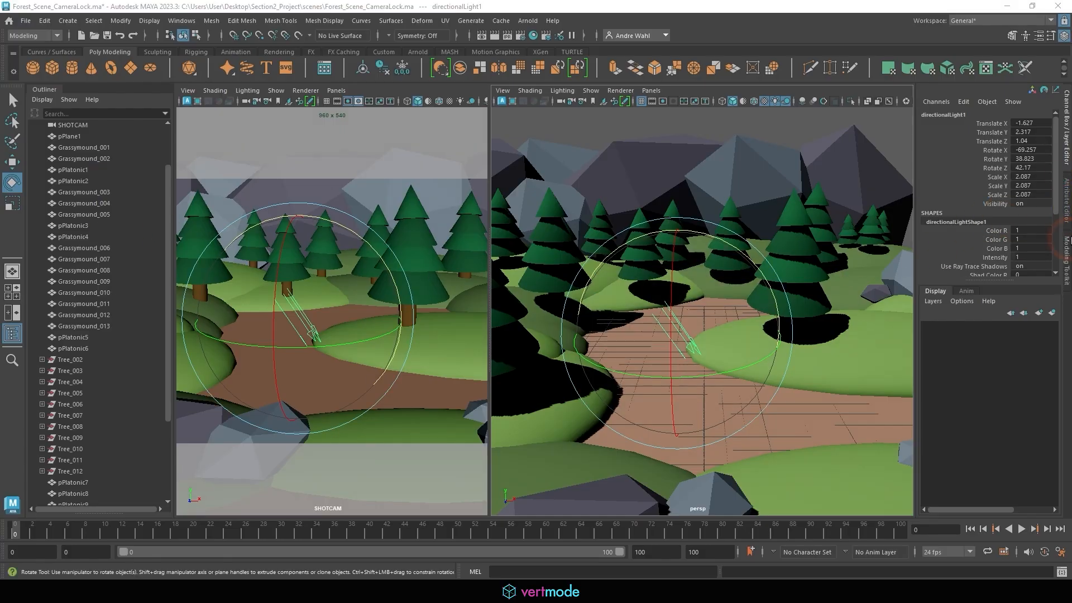
click(1067, 200)
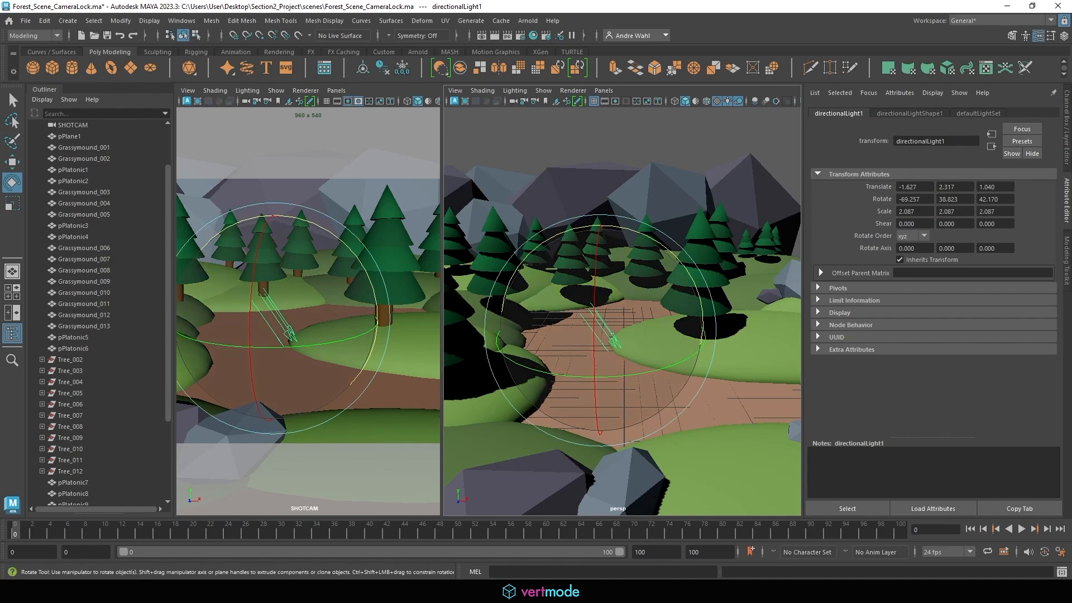
mouse_move(860, 125)
mouse_down()
mouse_move(843, 131)
mouse_move(802, 106)
mouse_move(868, 111)
mouse_move(864, 122)
mouse_up()
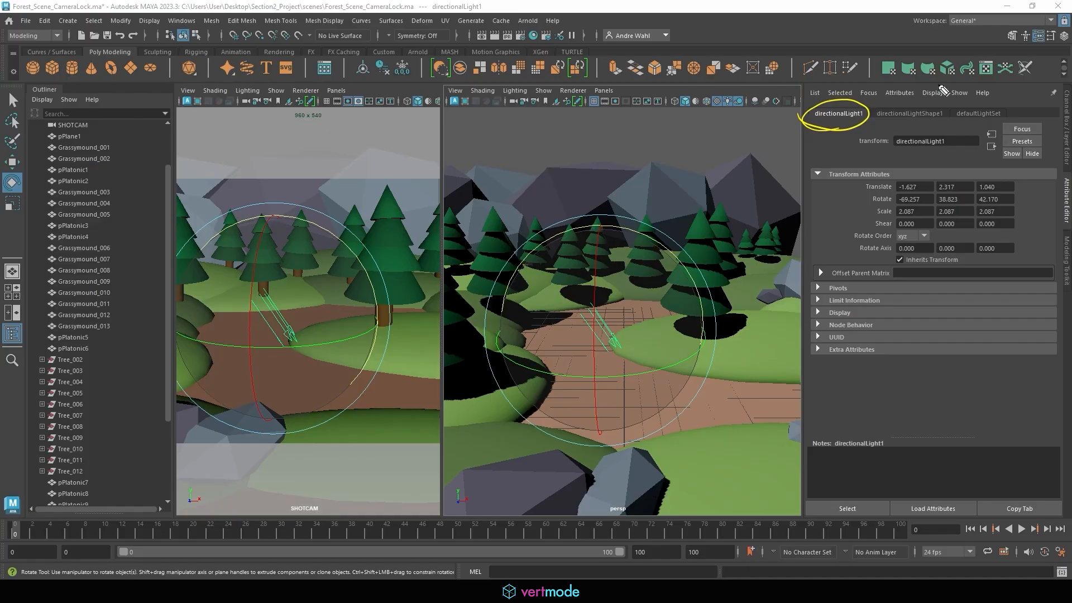
drag(877, 100, 906, 94)
mouse_move(888, 89)
mouse_down()
mouse_move(972, 101)
mouse_move(981, 80)
mouse_up()
click(892, 114)
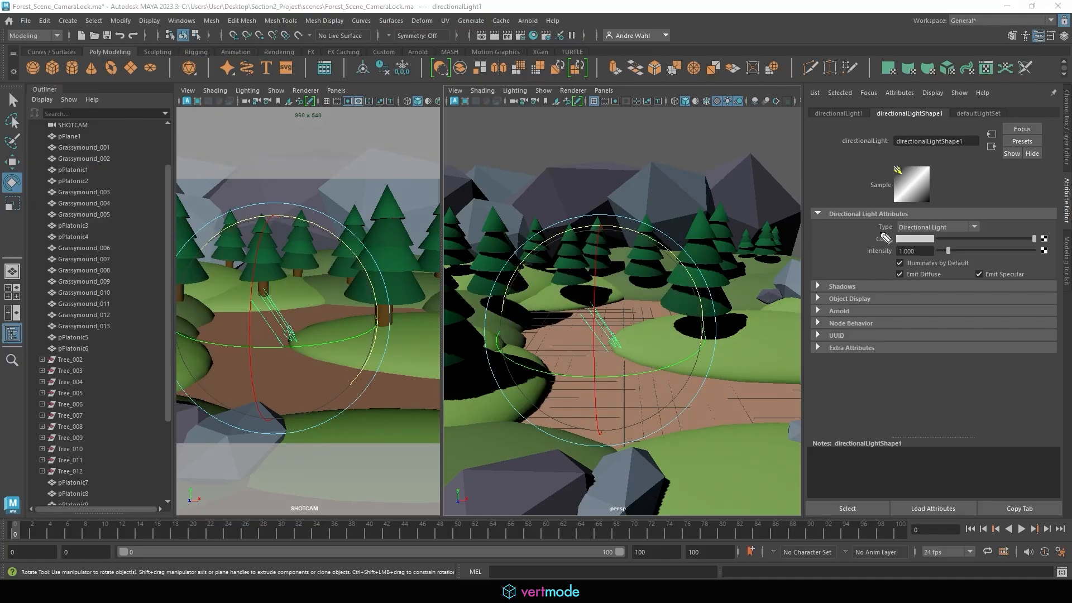
mouse_move(872, 243)
mouse_down()
mouse_move(896, 242)
mouse_move(864, 233)
mouse_move(870, 259)
mouse_move(888, 260)
mouse_up()
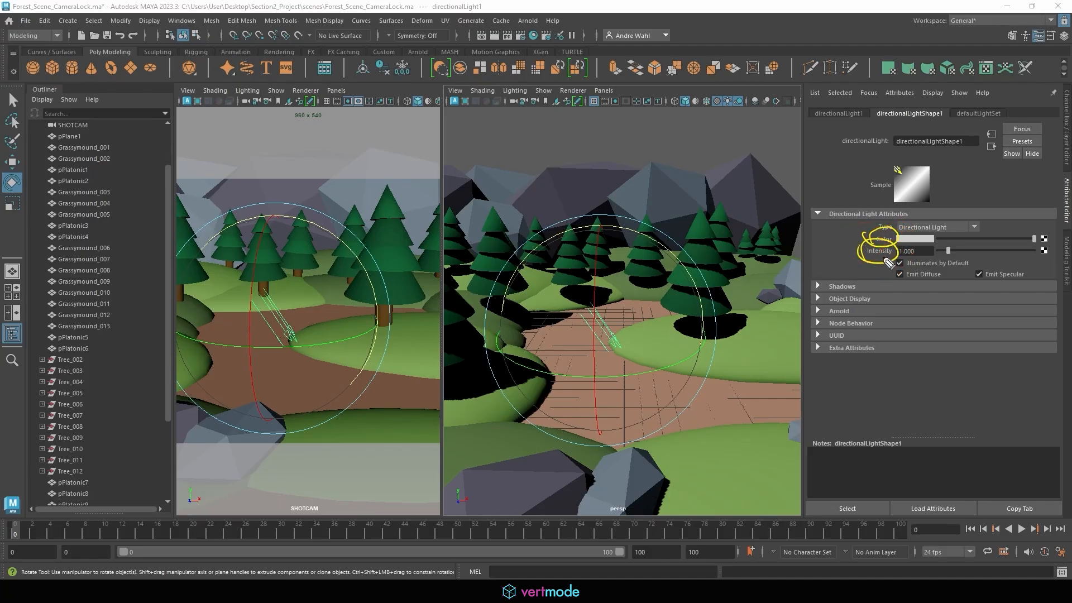
key(Escape)
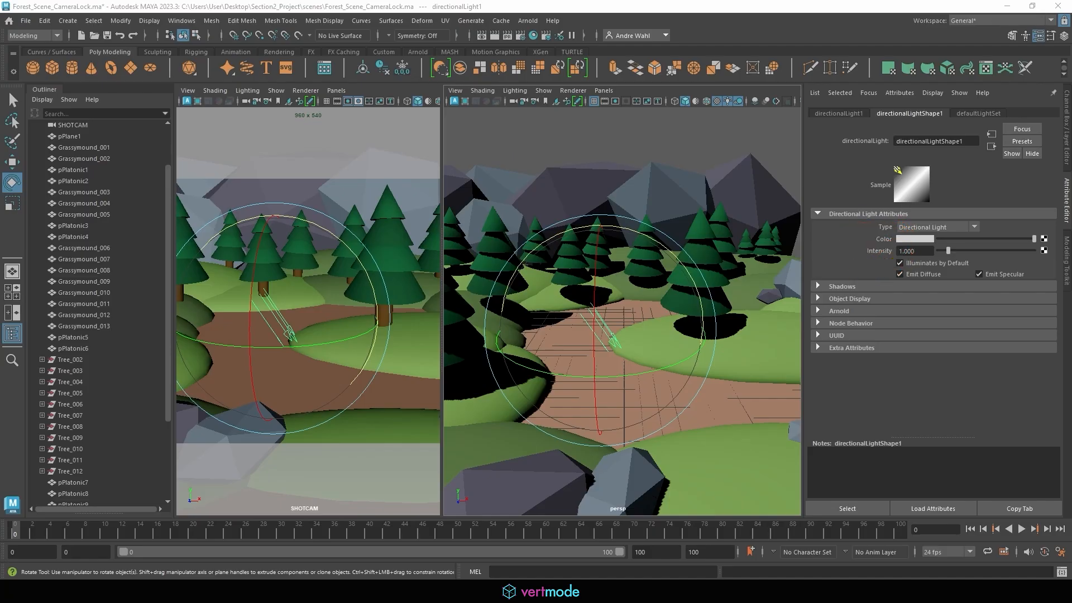
Step: Tint the directional light with a saturated blue-violet color to see how it mixes with the forest's colors
alt+drag(618, 191, 581, 260)
click(912, 240)
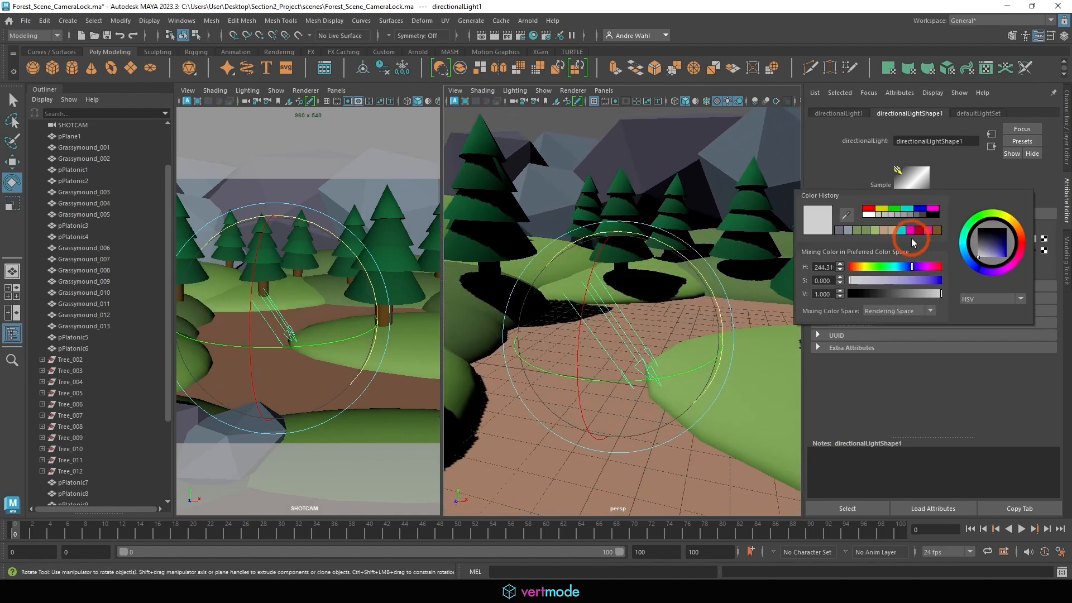
click(1027, 240)
click(992, 249)
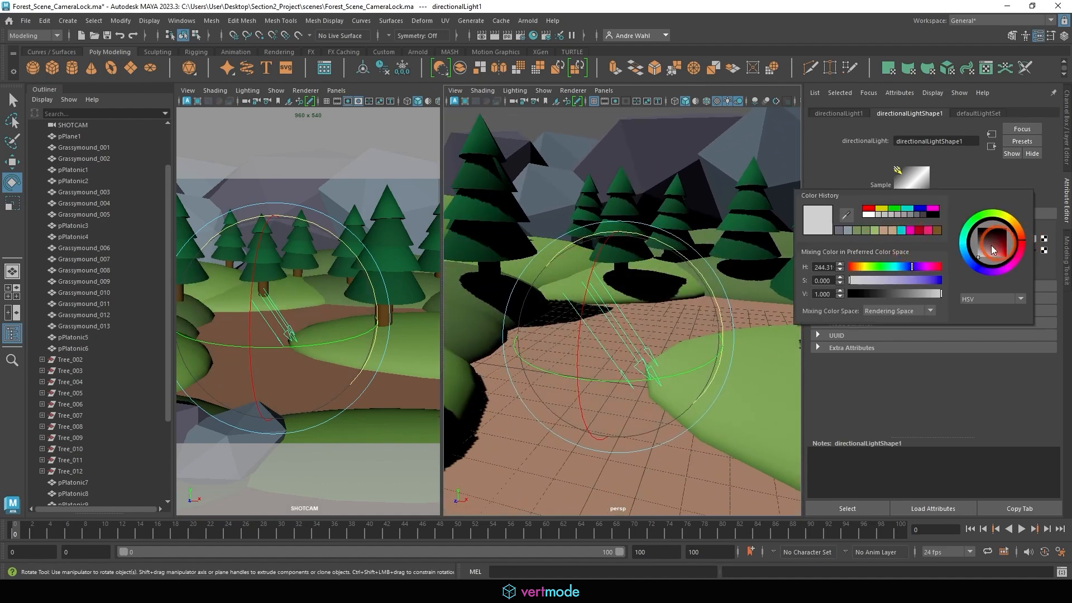
mouse_move(993, 249)
mouse_down()
mouse_move(1004, 254)
mouse_move(969, 210)
mouse_move(957, 223)
mouse_move(977, 271)
mouse_move(1016, 265)
mouse_move(986, 243)
mouse_move(994, 256)
mouse_up()
click(1002, 220)
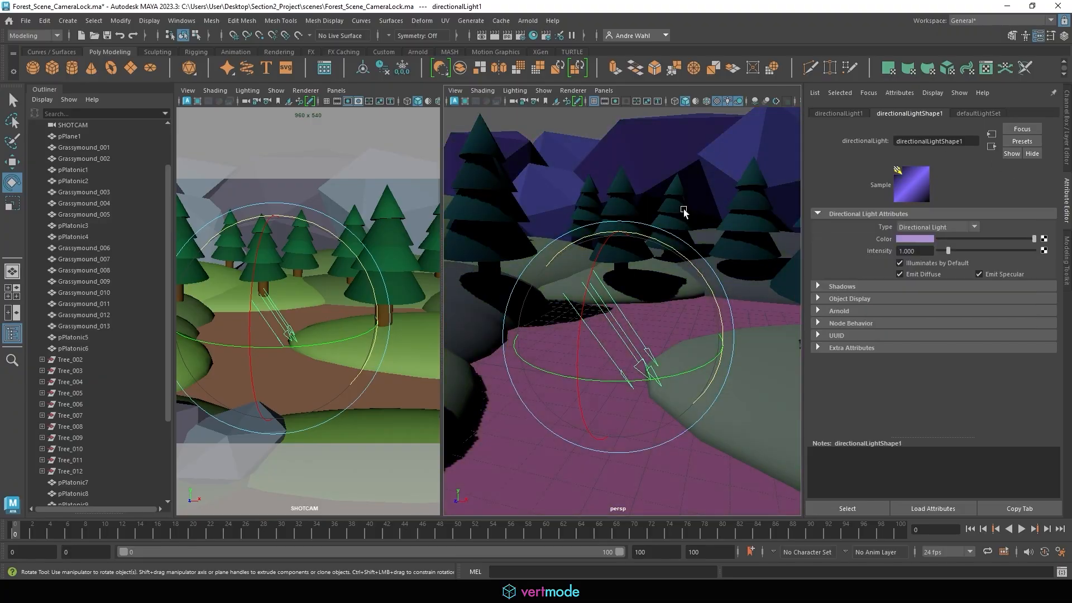
alt+right_drag(718, 307, 638, 299)
key(w)
alt+middle_drag(706, 344, 635, 299)
alt+right_drag(635, 299, 615, 295)
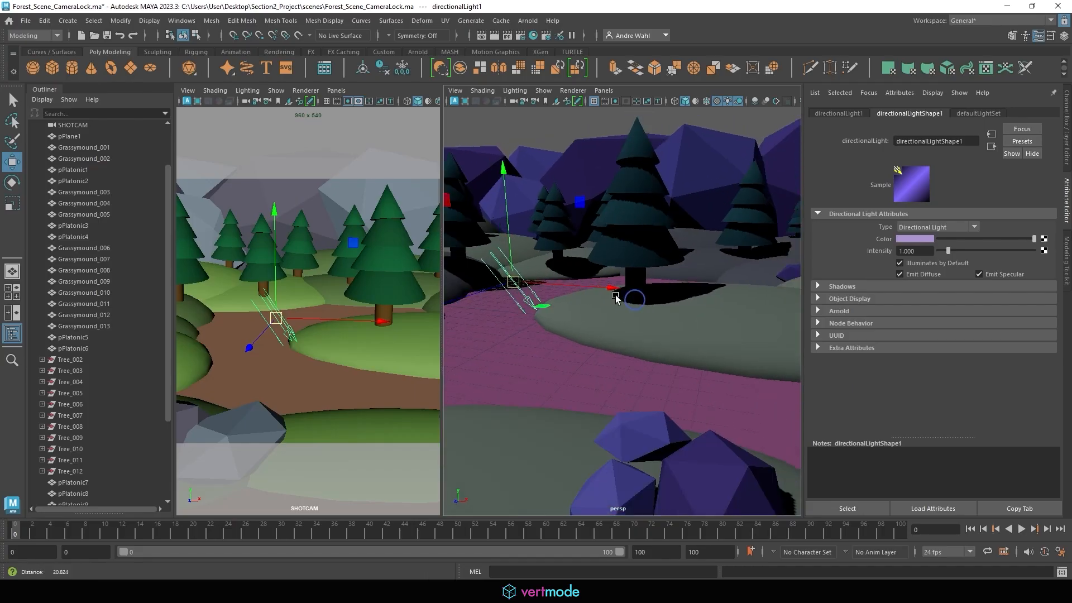
alt+drag(616, 298, 604, 346)
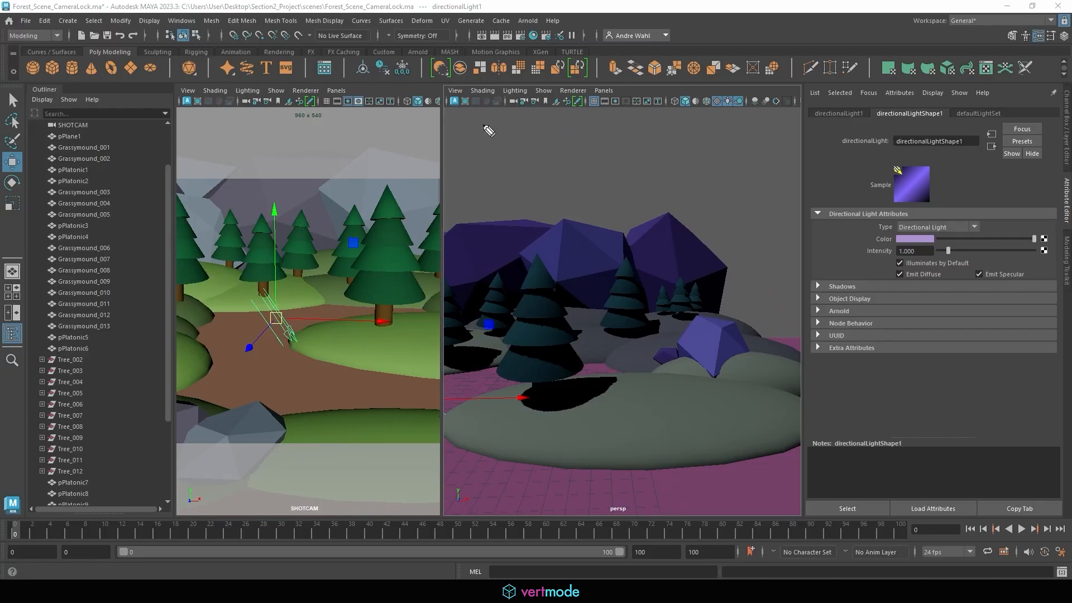
drag(475, 130, 554, 126)
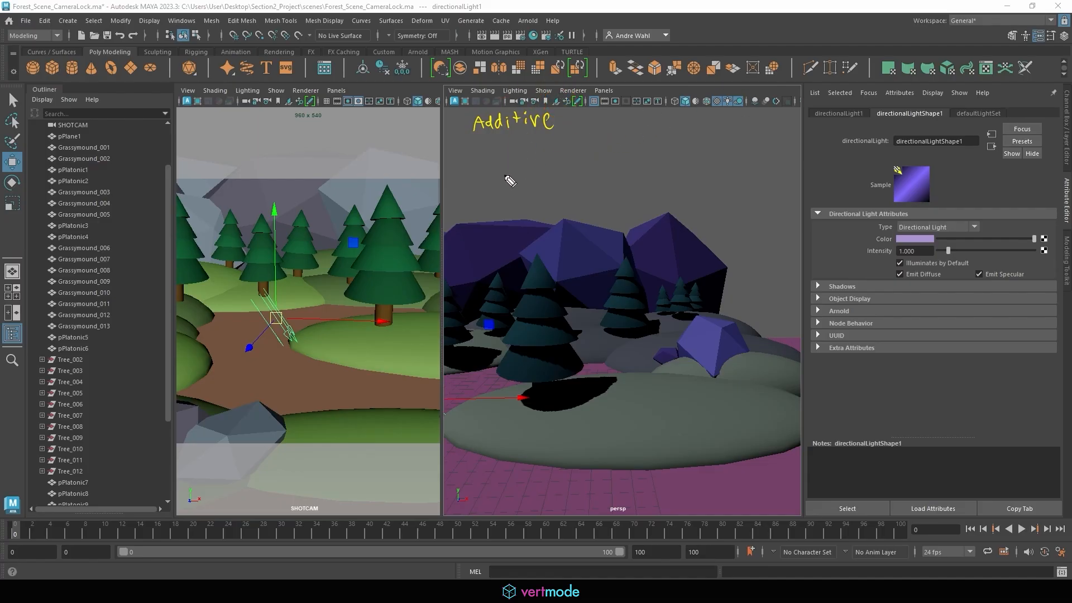
mouse_move(499, 158)
mouse_down()
mouse_move(500, 178)
mouse_move(569, 167)
mouse_move(585, 142)
mouse_up()
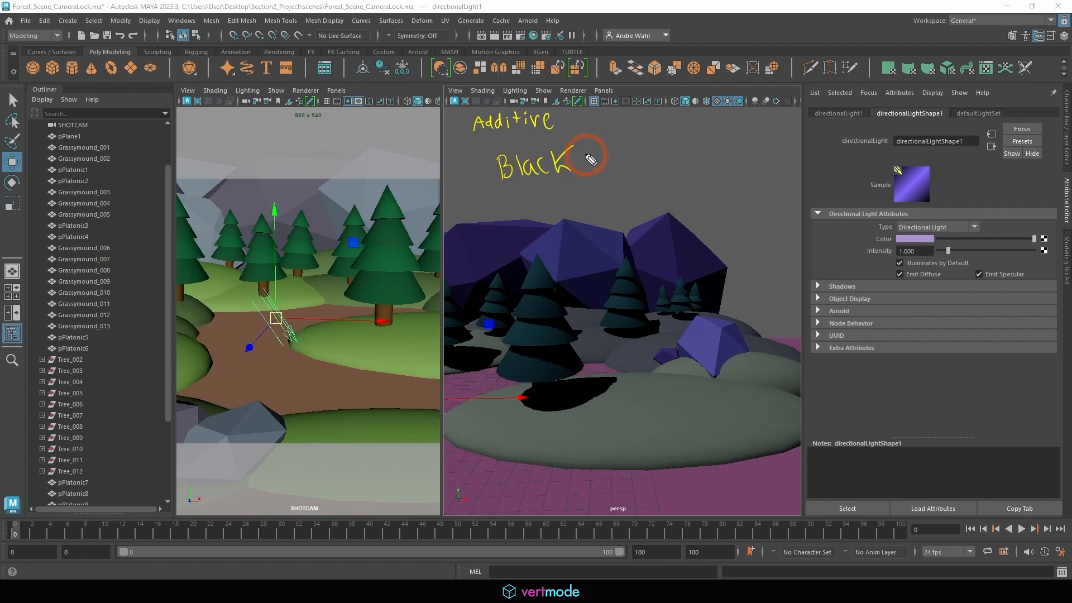
mouse_move(563, 182)
mouse_down()
mouse_move(587, 197)
mouse_move(809, 158)
mouse_move(814, 139)
mouse_move(831, 144)
mouse_up()
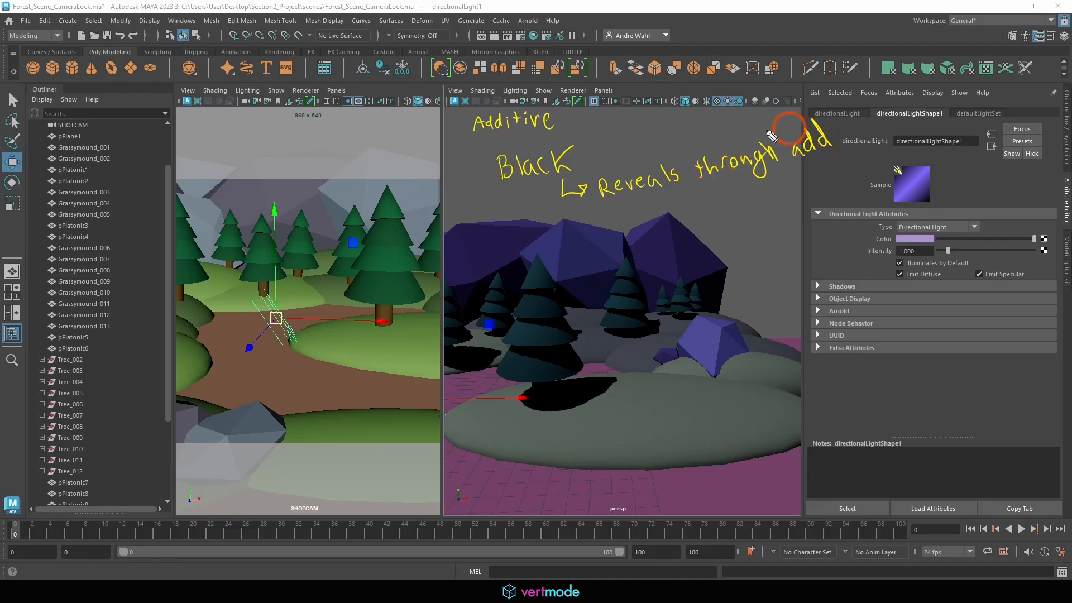
mouse_move(627, 216)
mouse_down()
mouse_move(720, 192)
mouse_move(743, 195)
mouse_move(750, 211)
mouse_up()
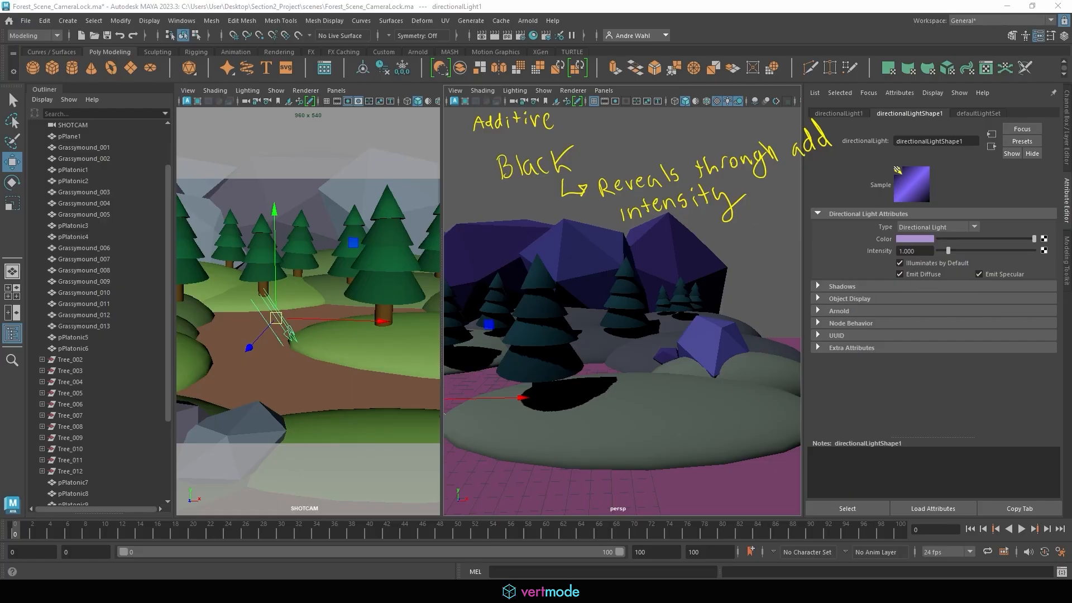
Step: Raise the violet directional light's intensity to about 1.302
click(907, 257)
mouse_move(948, 251)
mouse_down()
mouse_move(1037, 264)
mouse_move(948, 250)
mouse_up()
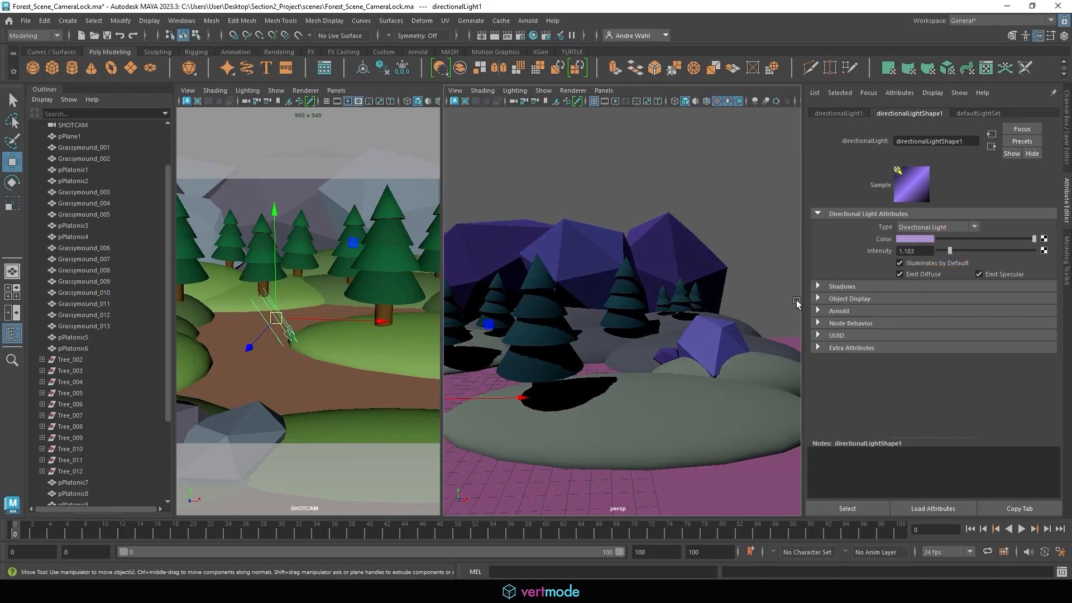
drag(953, 256, 1068, 252)
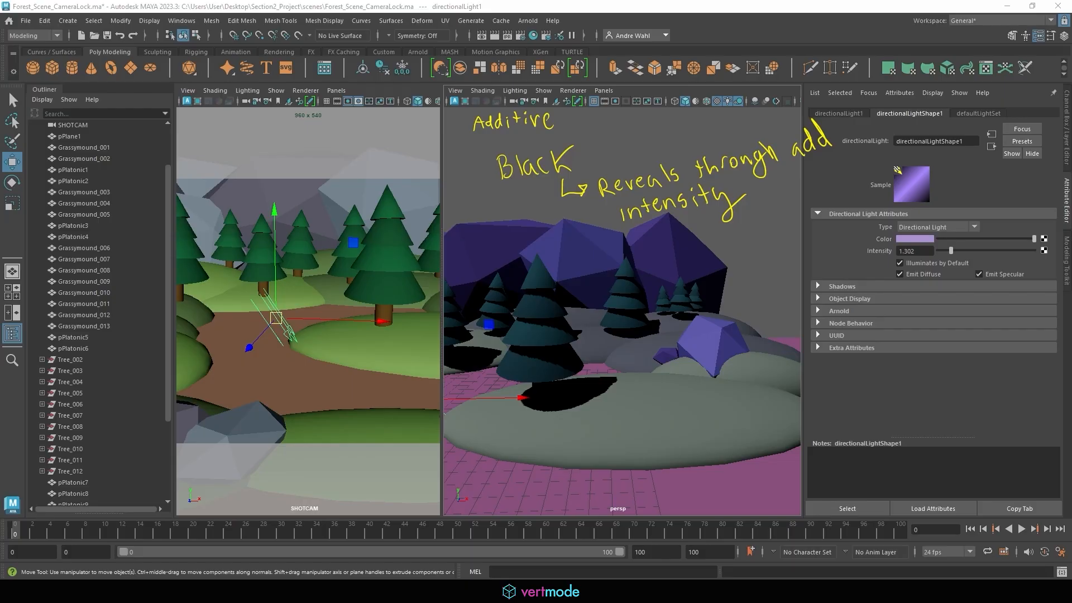
Step: Try lighting the forest with a second directional light, rotating it slightly to shift its shadows across the mounds
click(68, 20)
click(118, 84)
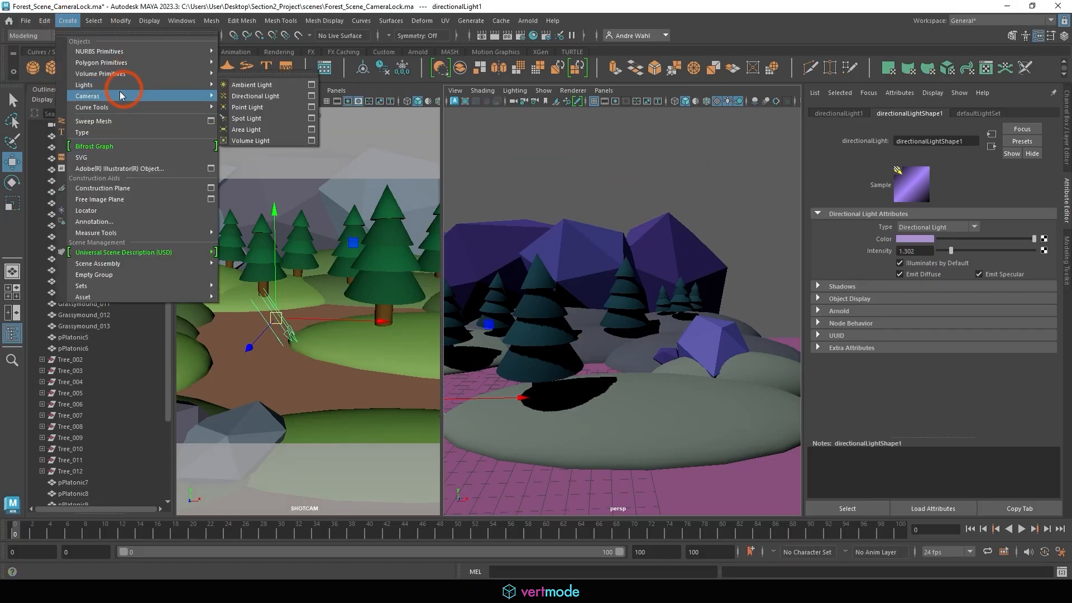
click(262, 95)
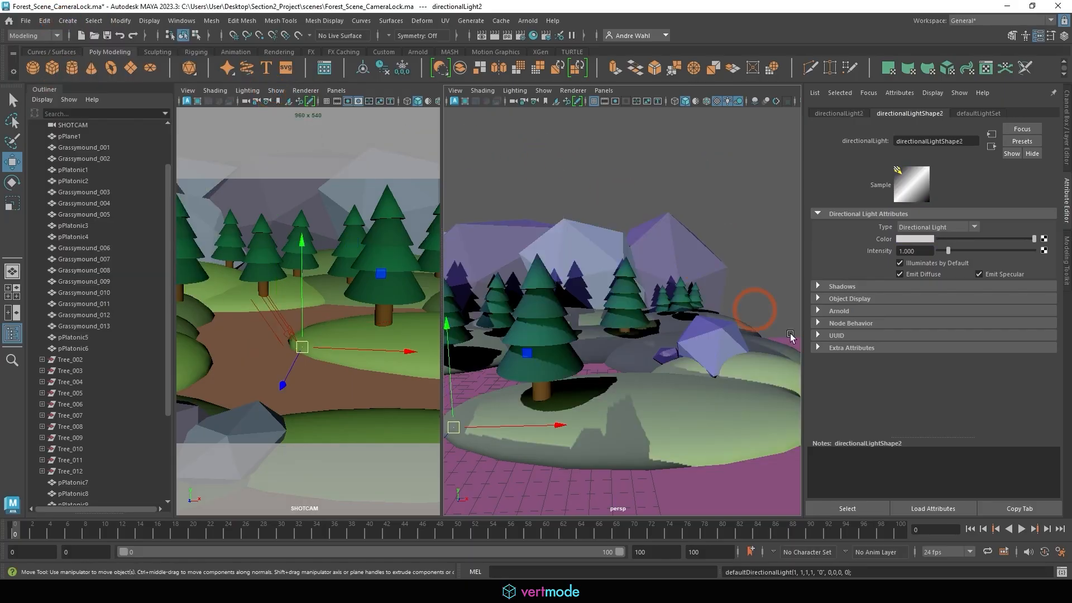
key(e)
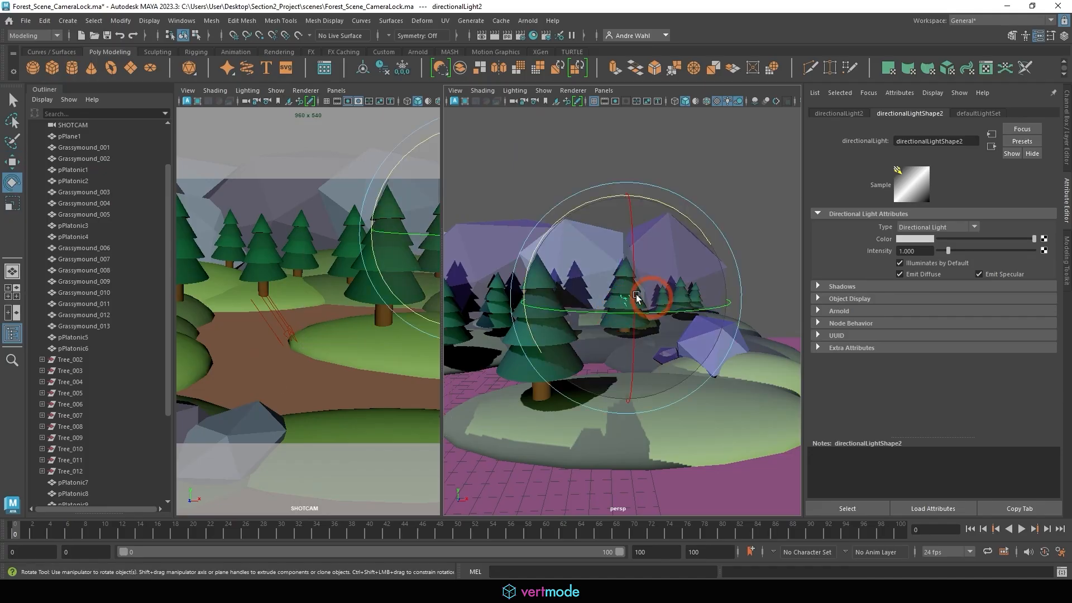
drag(650, 302, 585, 267)
drag(665, 295, 638, 307)
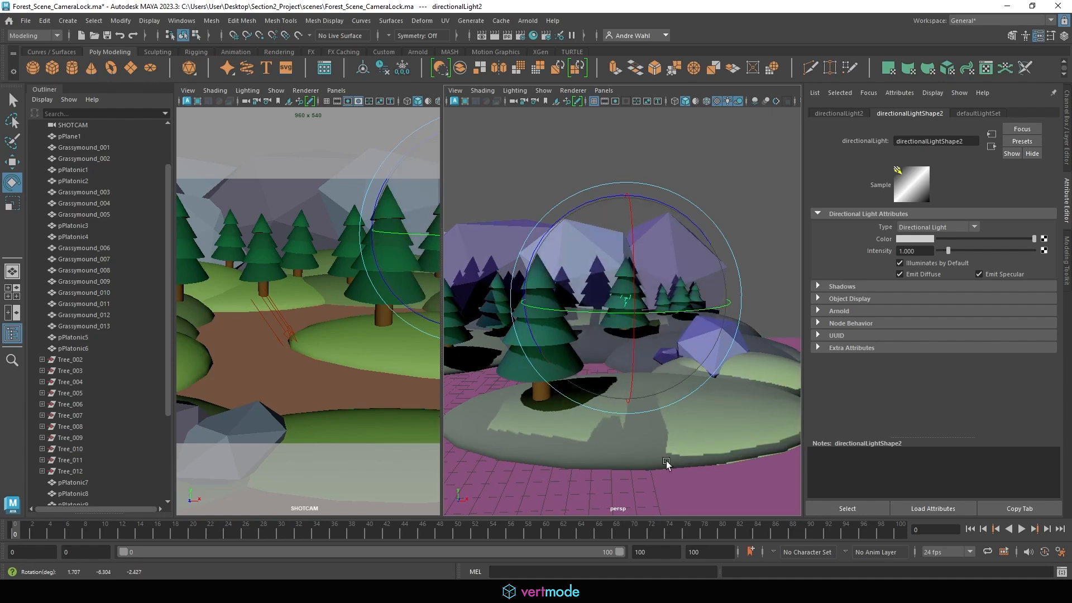
click(606, 474)
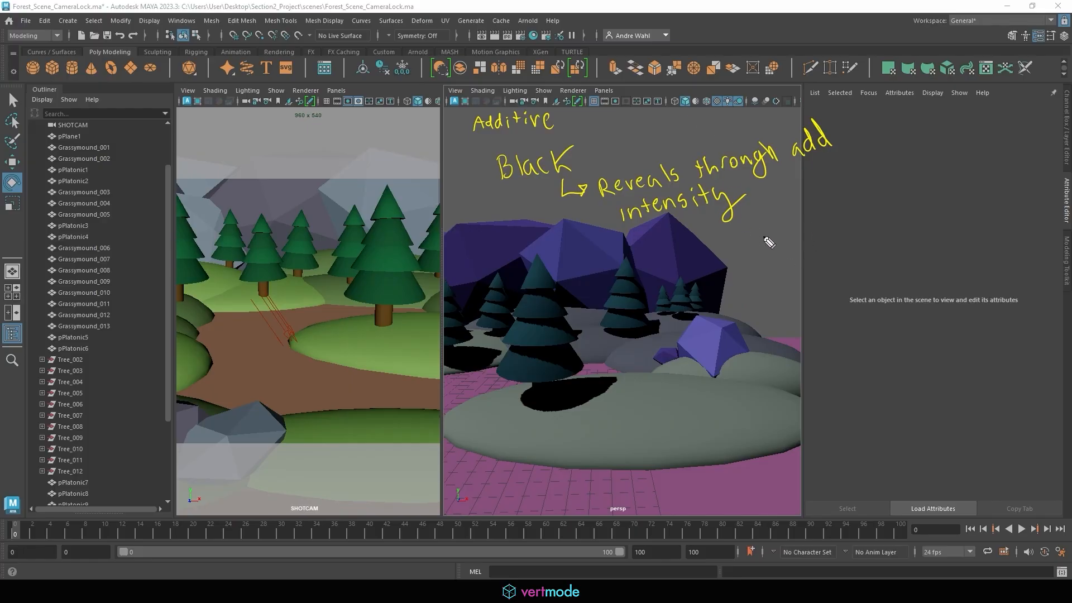
drag(769, 254, 837, 196)
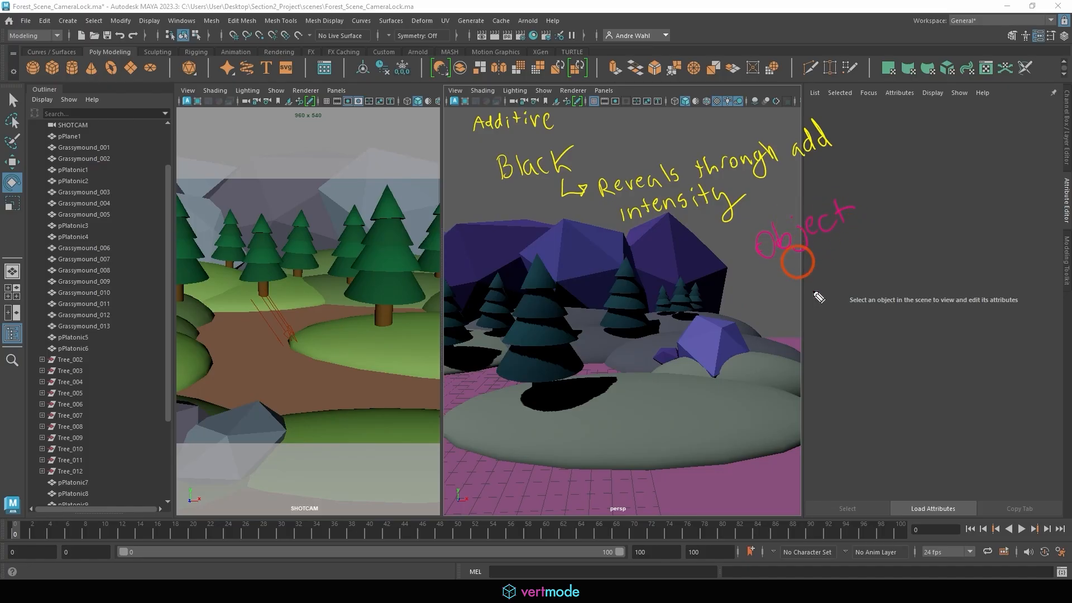
mouse_move(784, 273)
mouse_down()
mouse_move(793, 291)
mouse_move(991, 197)
mouse_up()
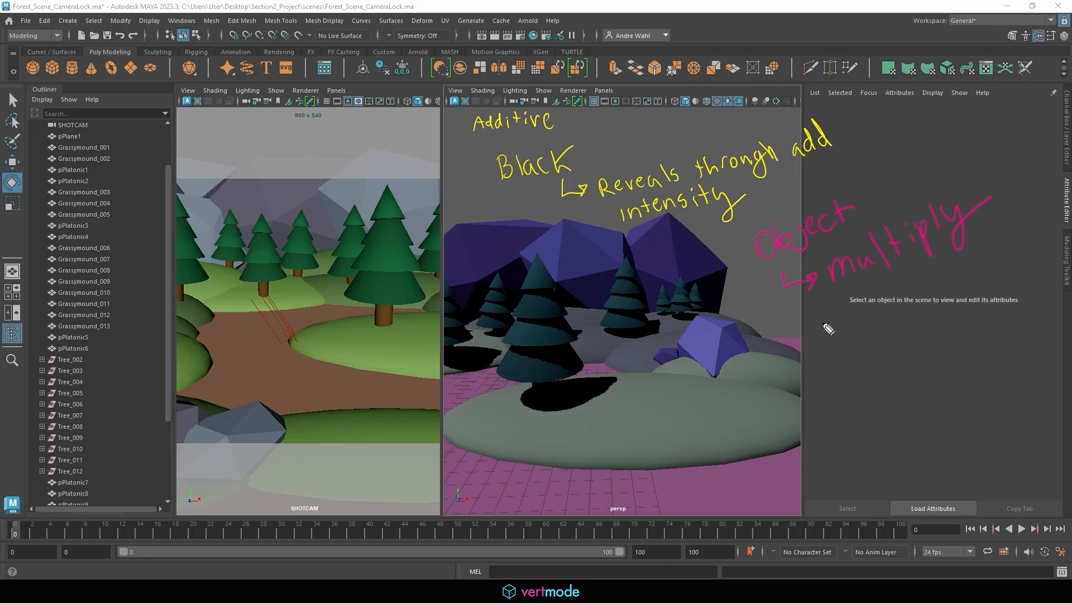
mouse_move(825, 309)
mouse_down()
mouse_move(832, 323)
mouse_move(821, 323)
mouse_move(824, 309)
mouse_move(854, 313)
mouse_move(895, 338)
mouse_up()
mouse_move(894, 326)
mouse_down()
mouse_move(881, 339)
mouse_move(934, 336)
mouse_move(943, 325)
mouse_up()
mouse_move(954, 311)
mouse_down()
mouse_move(952, 335)
mouse_move(986, 317)
mouse_up()
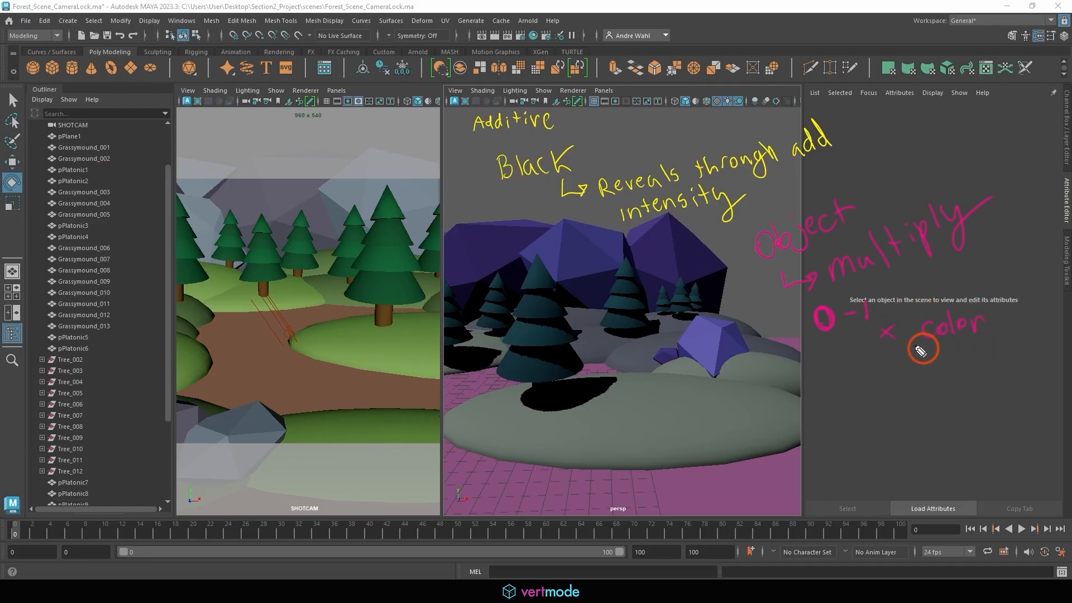
drag(915, 345, 1010, 331)
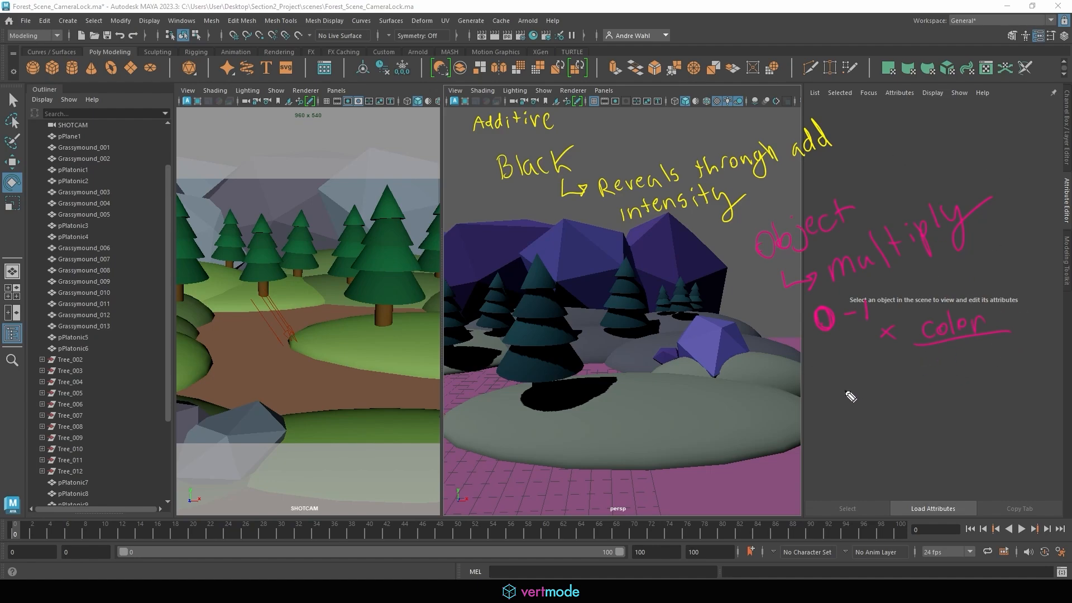
drag(837, 378, 844, 427)
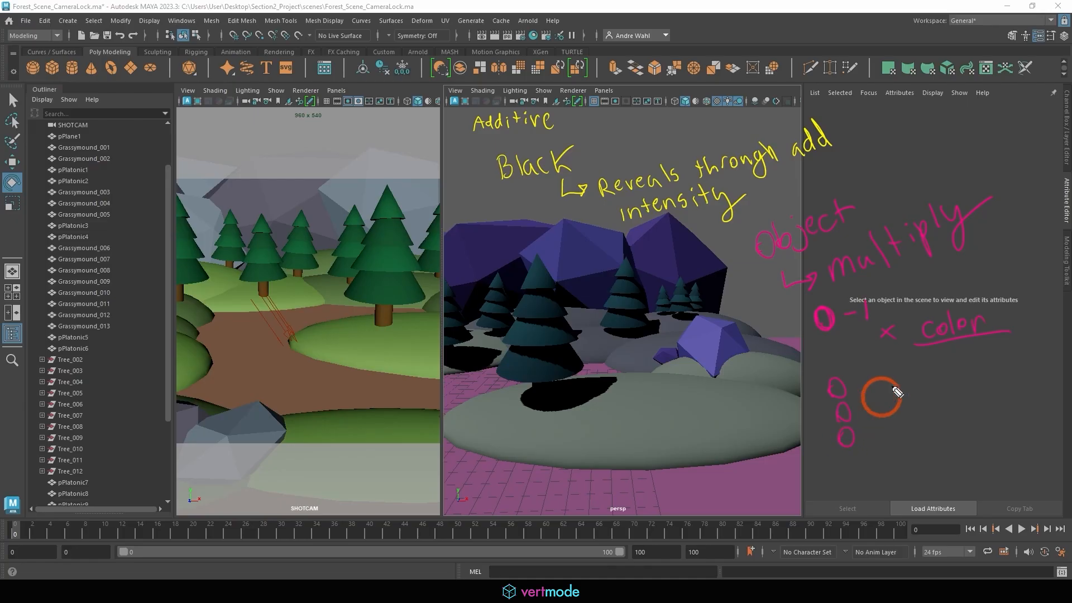
mouse_move(903, 369)
mouse_down()
mouse_move(860, 388)
mouse_move(879, 397)
mouse_move(958, 377)
mouse_up()
drag(964, 425, 964, 447)
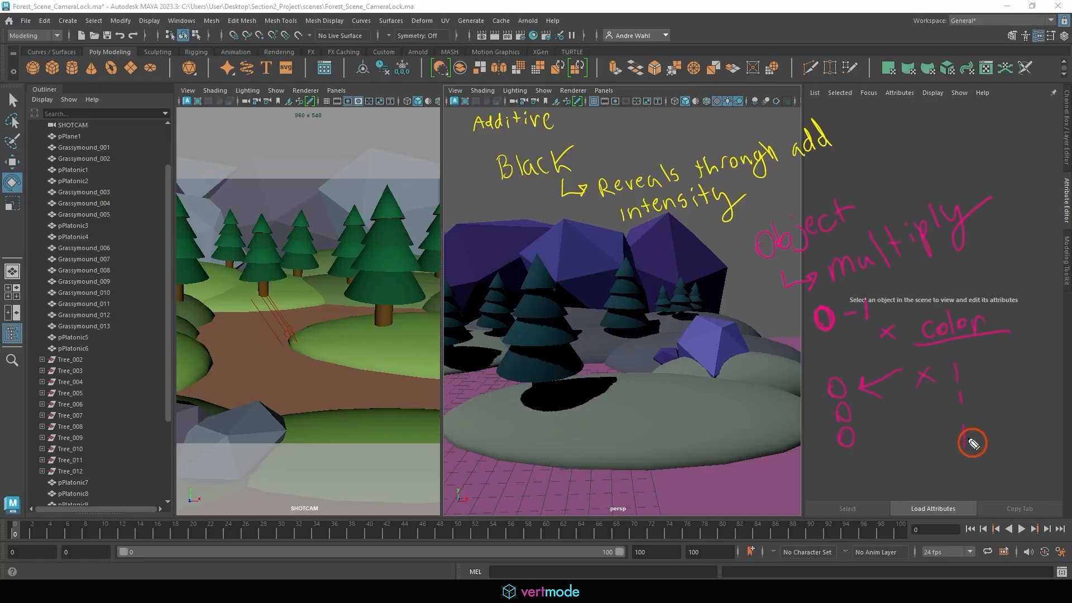
drag(866, 467, 880, 464)
mouse_move(863, 479)
mouse_down()
mouse_move(907, 468)
mouse_move(933, 484)
mouse_up()
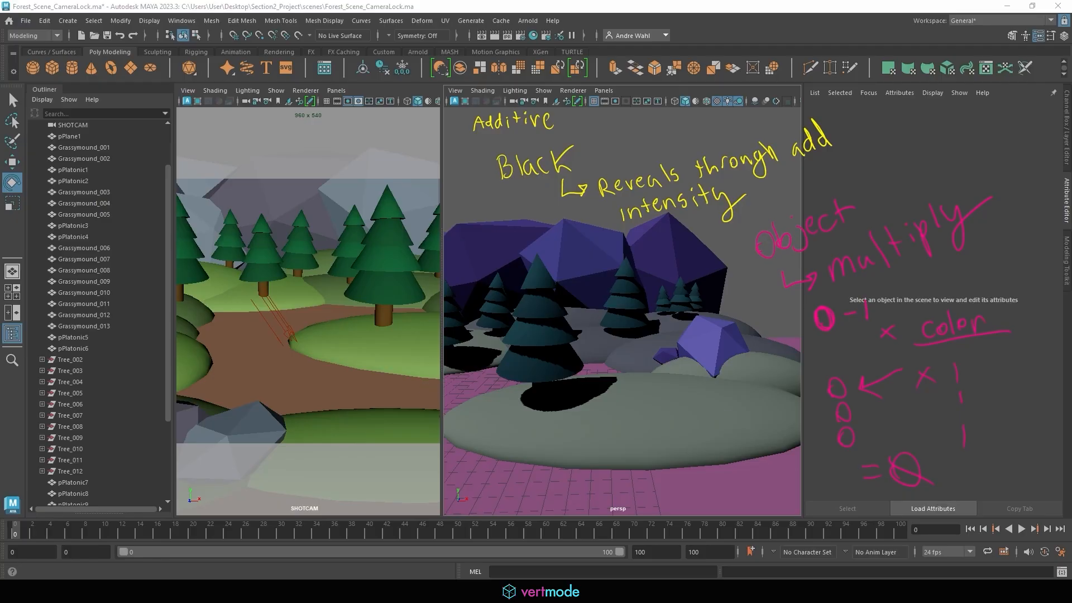
key(Escape)
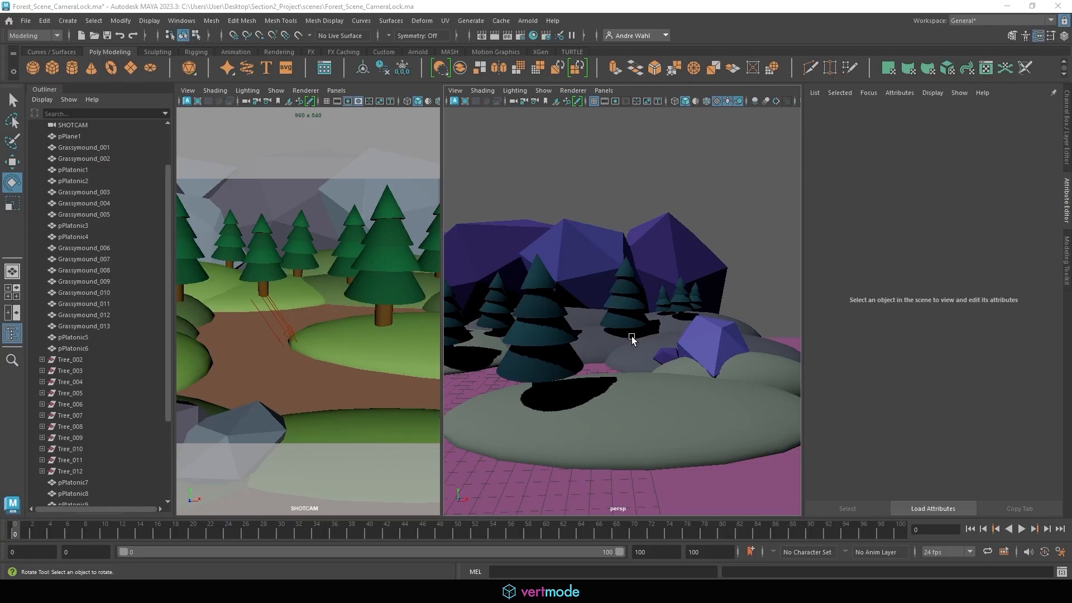
Step: Select the directional light above the path and change its color to a saturated magenta
alt+middle_drag(598, 331, 728, 329)
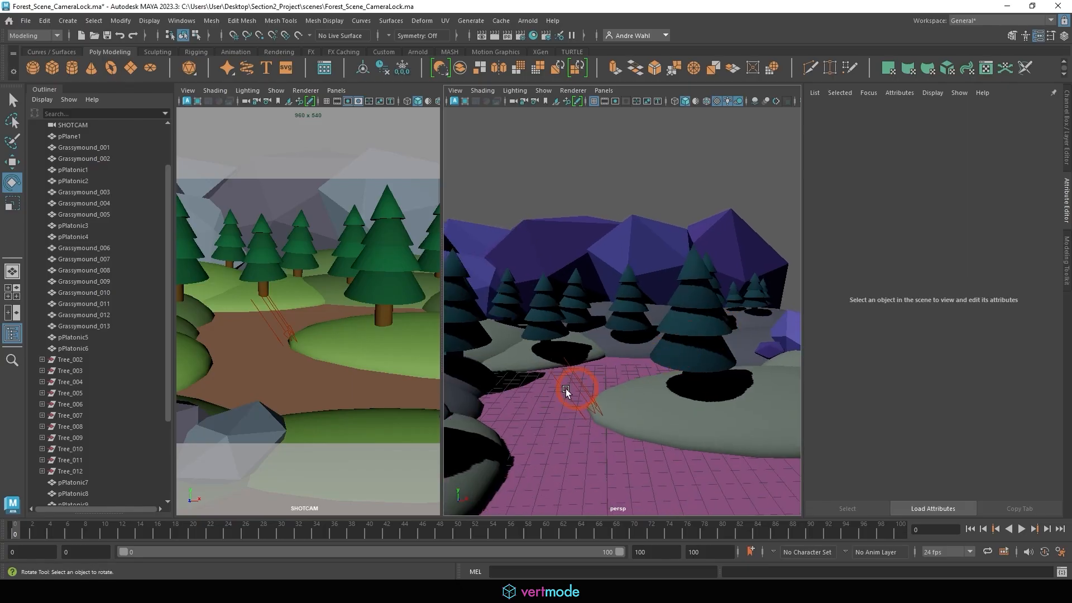
click(572, 374)
click(904, 239)
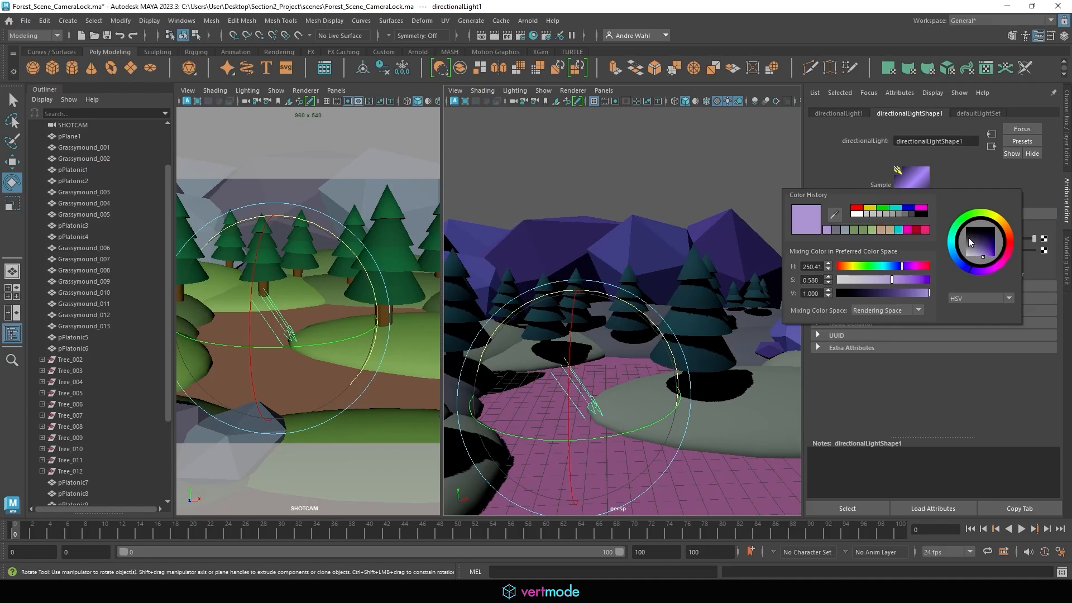
drag(986, 272, 994, 258)
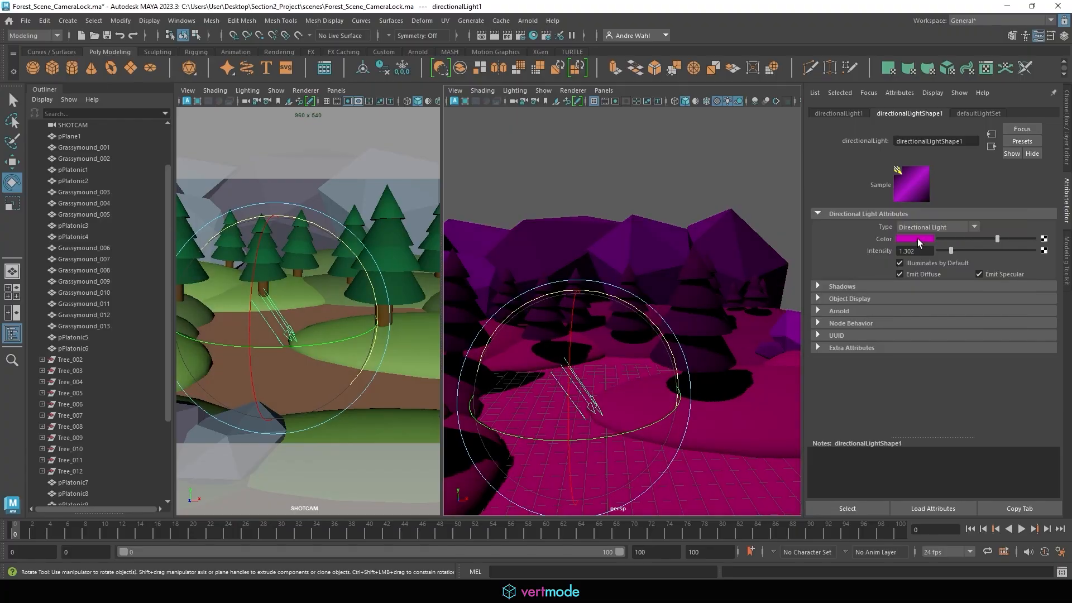
Step: Reset the directional light's color to neutral white and set its intensity to about 1.31
click(917, 239)
click(1013, 269)
drag(987, 256, 978, 270)
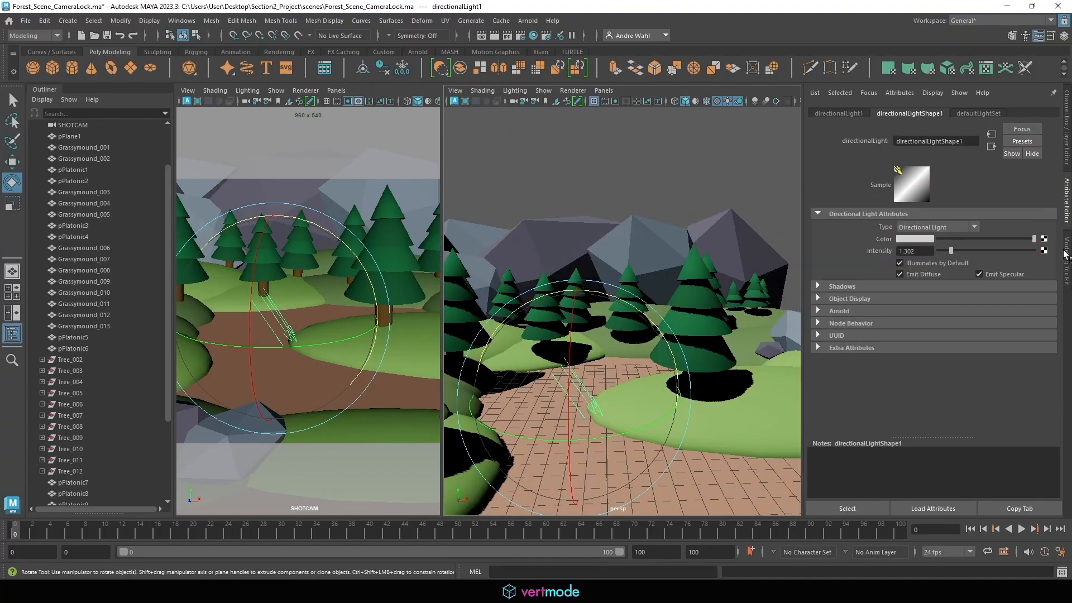
drag(803, 228, 838, 235)
drag(951, 250, 950, 250)
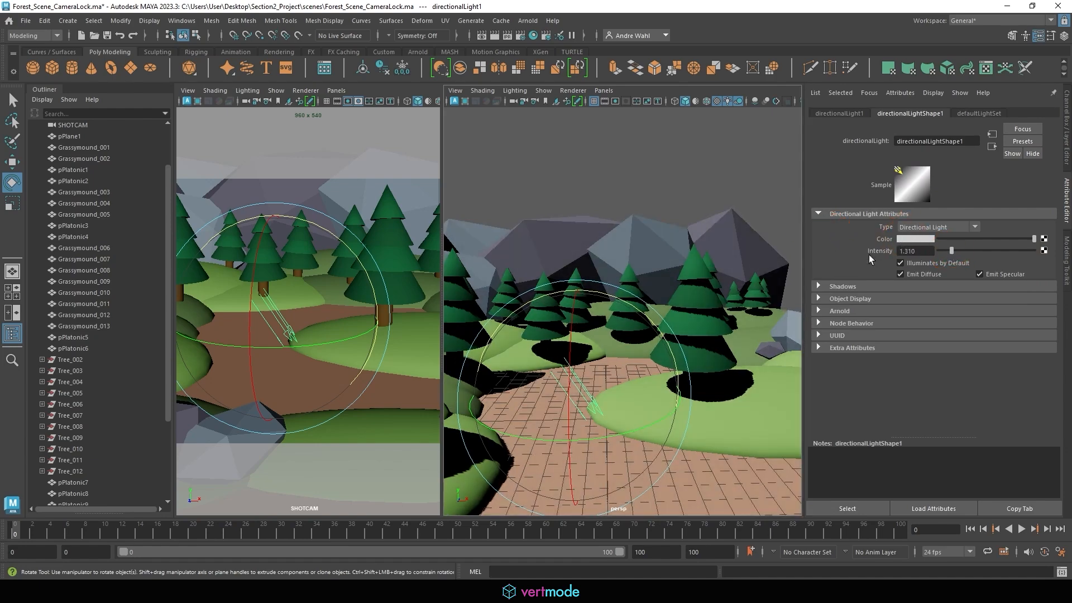
Step: Try yellow tints on the directional light and lower its intensity to about 0.536
click(921, 242)
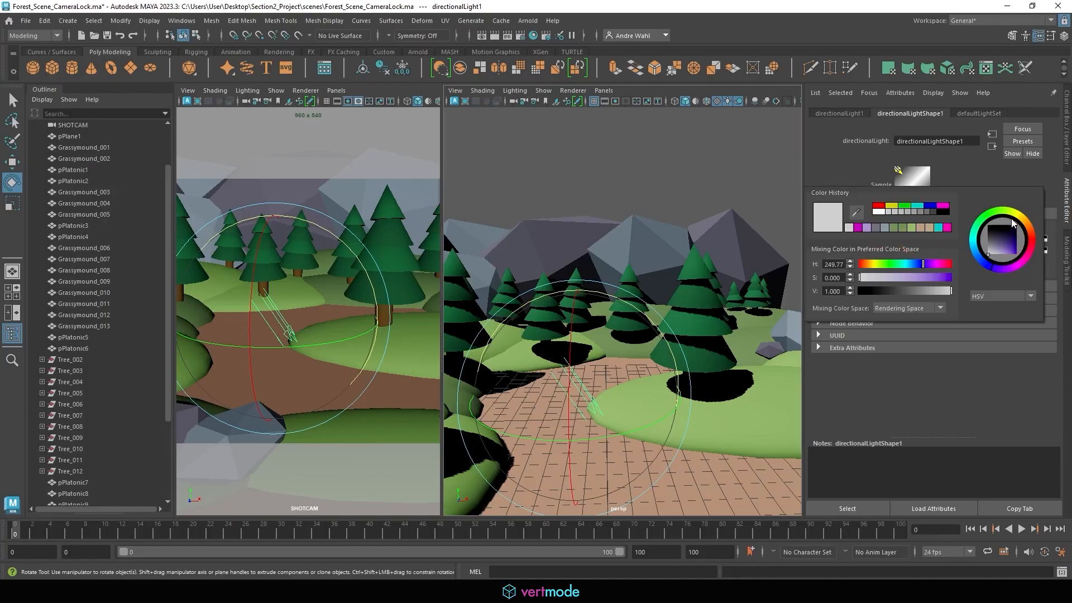
click(1017, 215)
click(1008, 244)
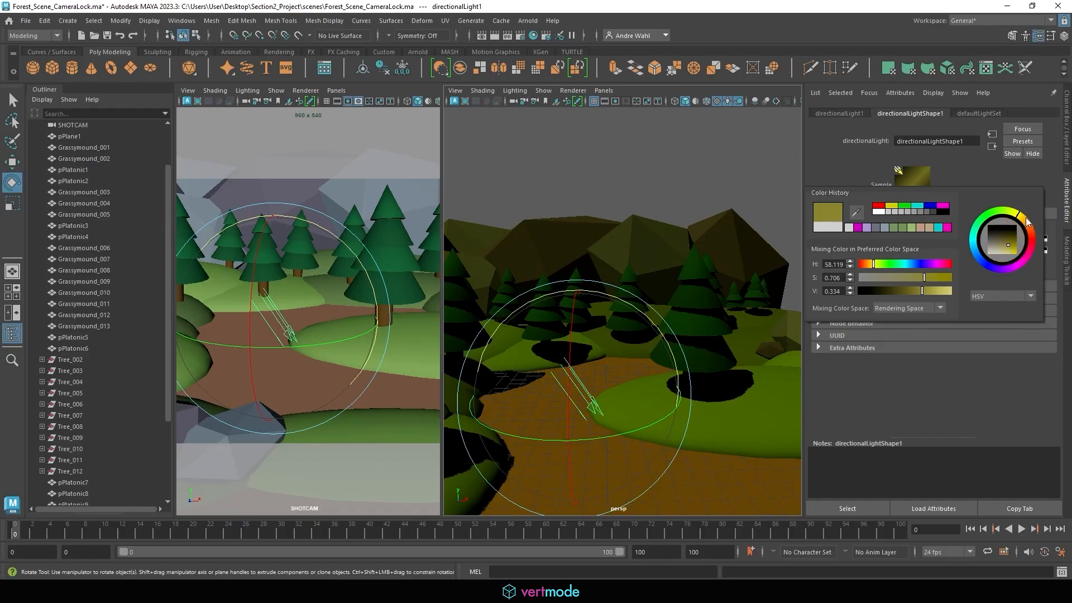
mouse_move(1027, 223)
mouse_down()
mouse_move(1033, 240)
mouse_move(1017, 263)
mouse_move(953, 249)
mouse_move(1003, 293)
mouse_move(996, 252)
mouse_move(1013, 267)
mouse_move(1036, 261)
mouse_move(1034, 234)
mouse_move(974, 204)
mouse_move(1017, 213)
mouse_up()
click(998, 242)
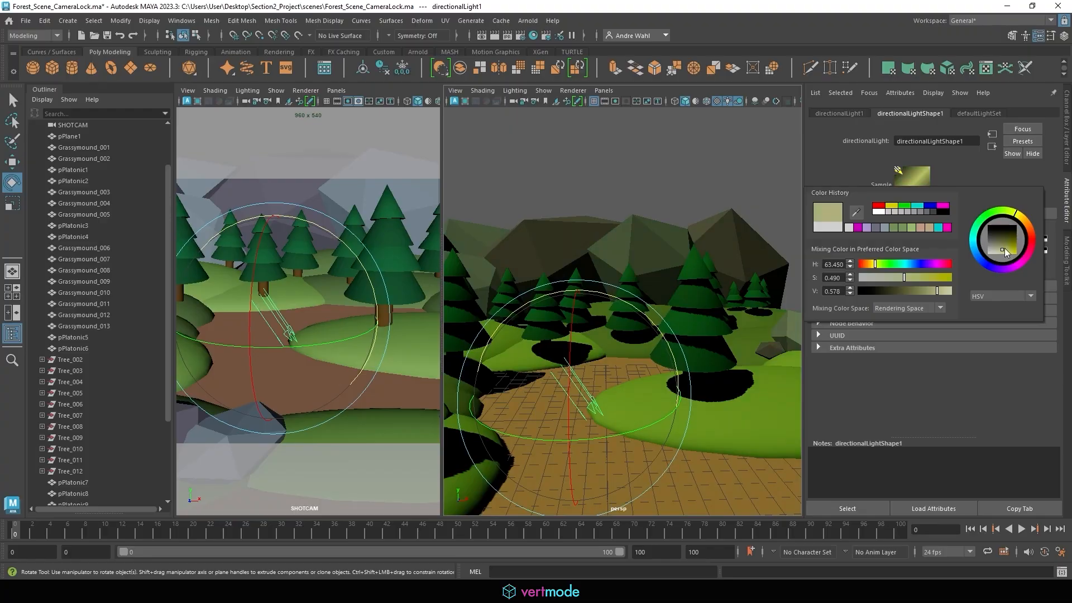
drag(1004, 250, 944, 252)
Step: Delete the directional light above the path from the forest scene
key(w)
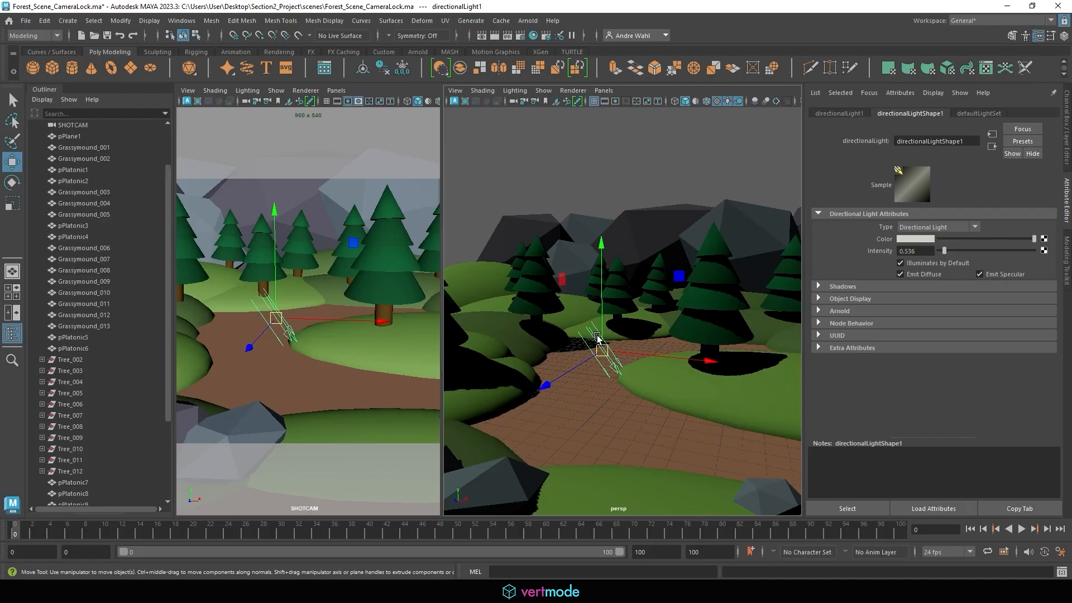
key(Delete)
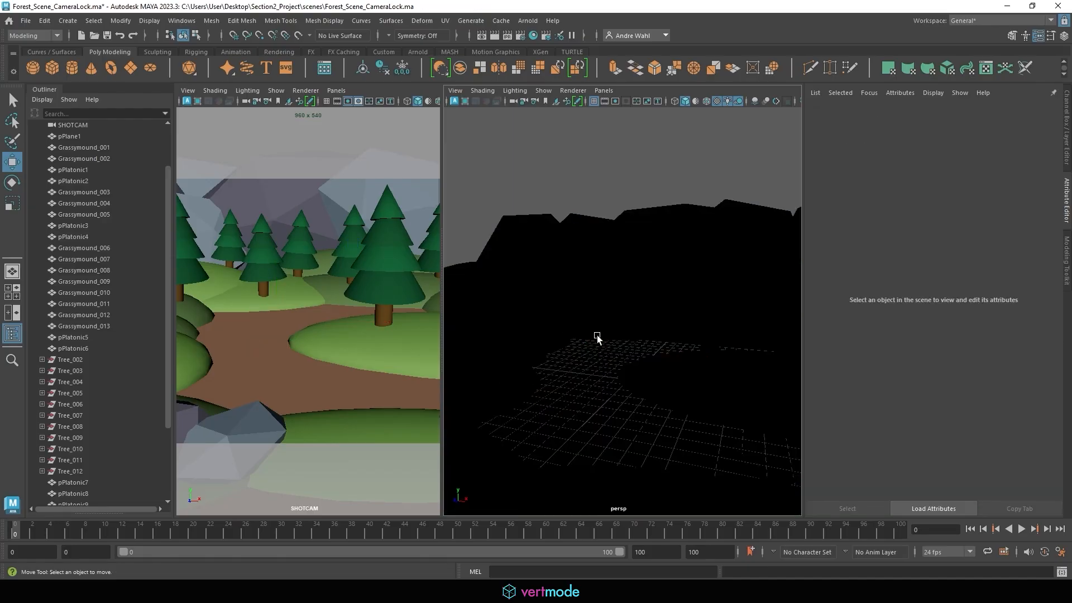
Step: Create a point light and raise it above the forest path so that it lights the ground and surrounding trees
click(68, 21)
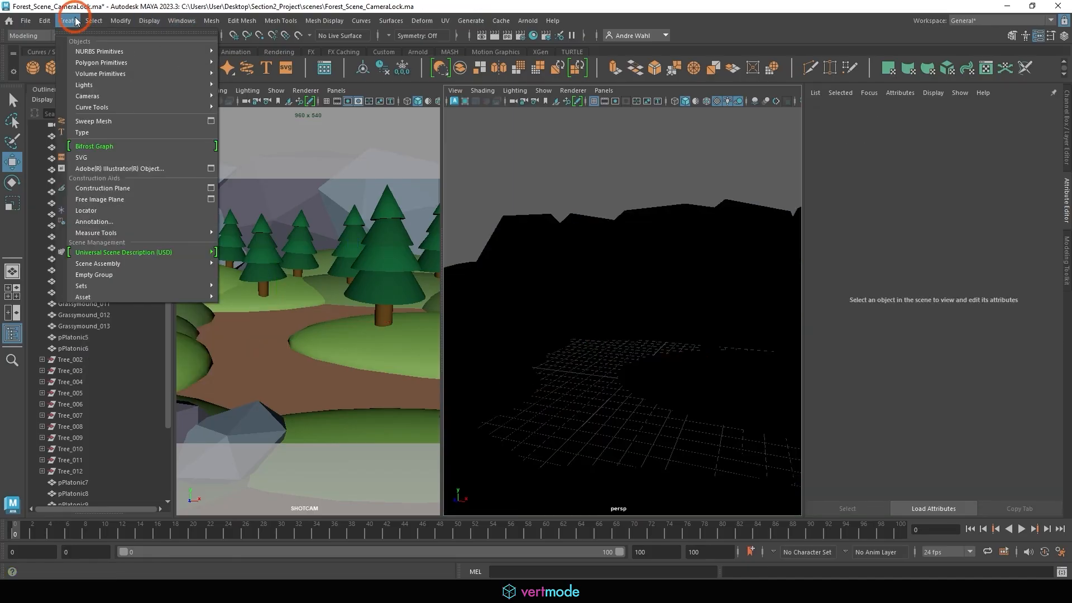
click(77, 85)
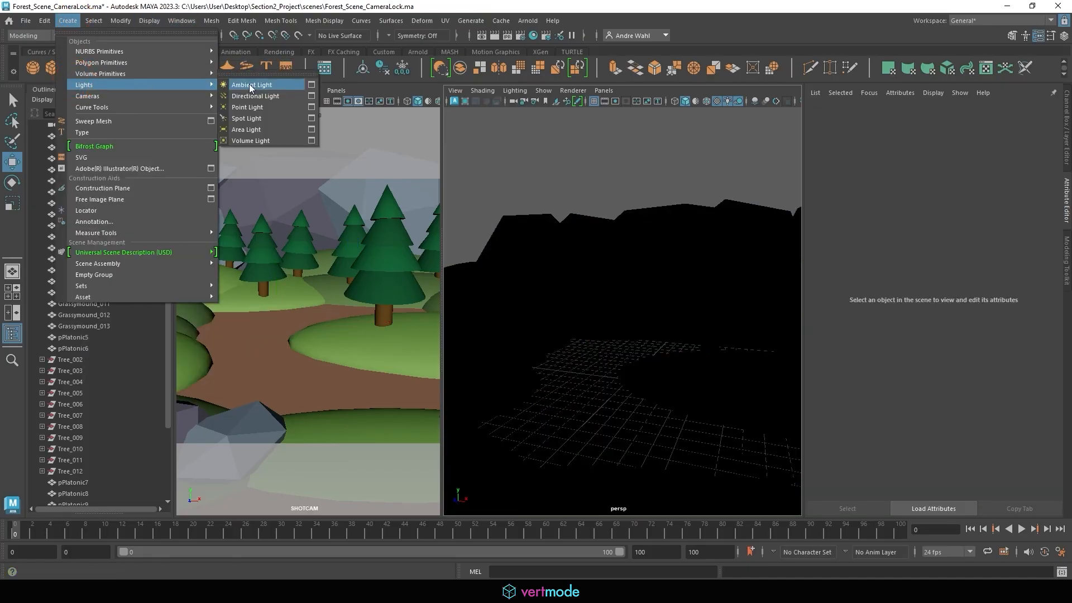
click(277, 103)
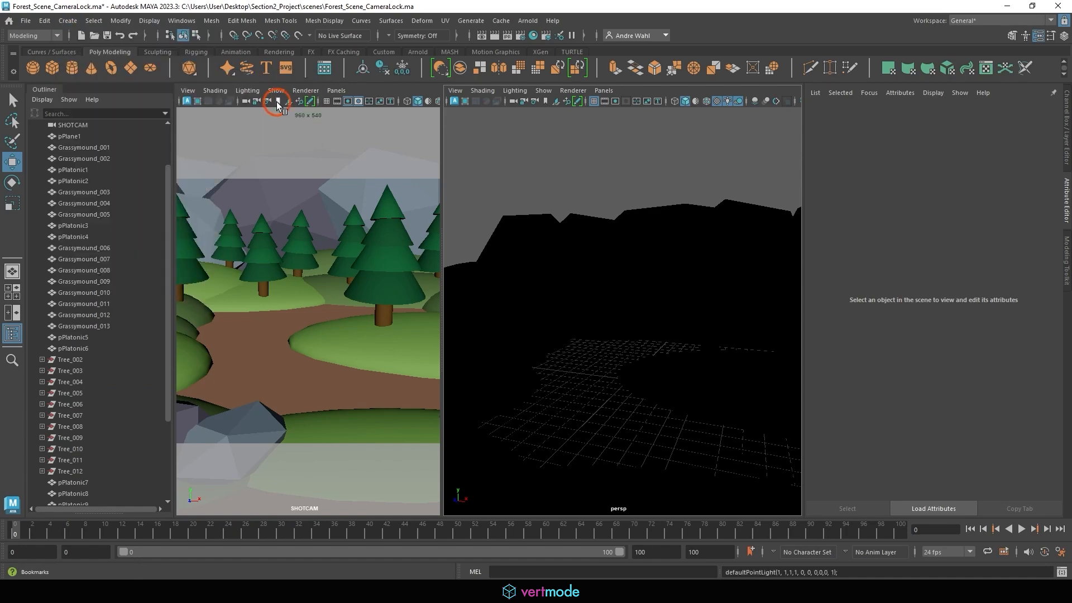
mouse_move(646, 225)
alt+mouse_down()
mouse_move(624, 210)
mouse_move(667, 235)
mouse_move(639, 220)
alt+mouse_up()
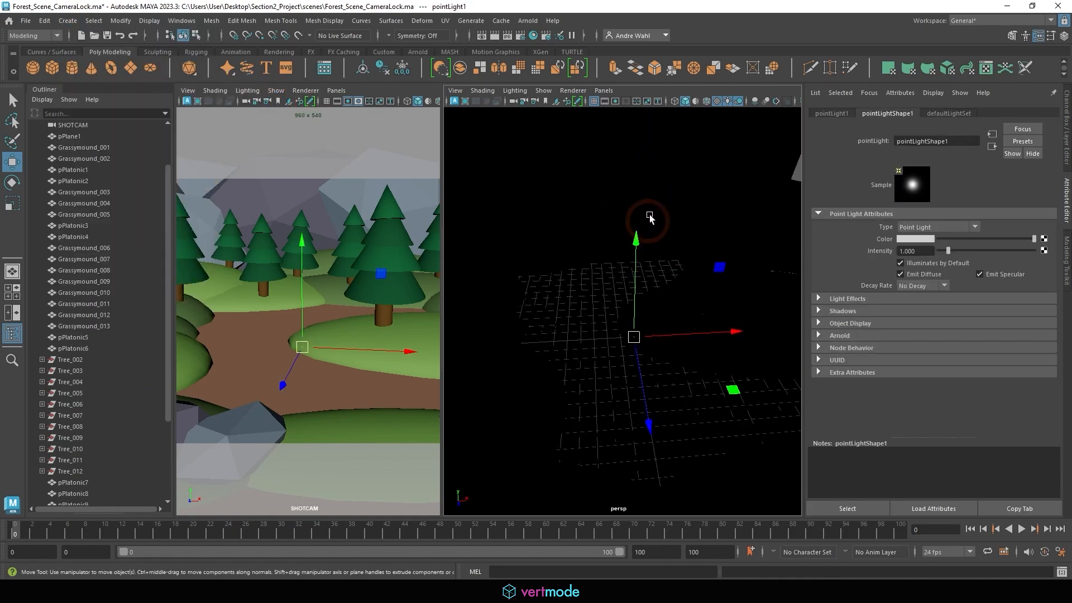
click(738, 101)
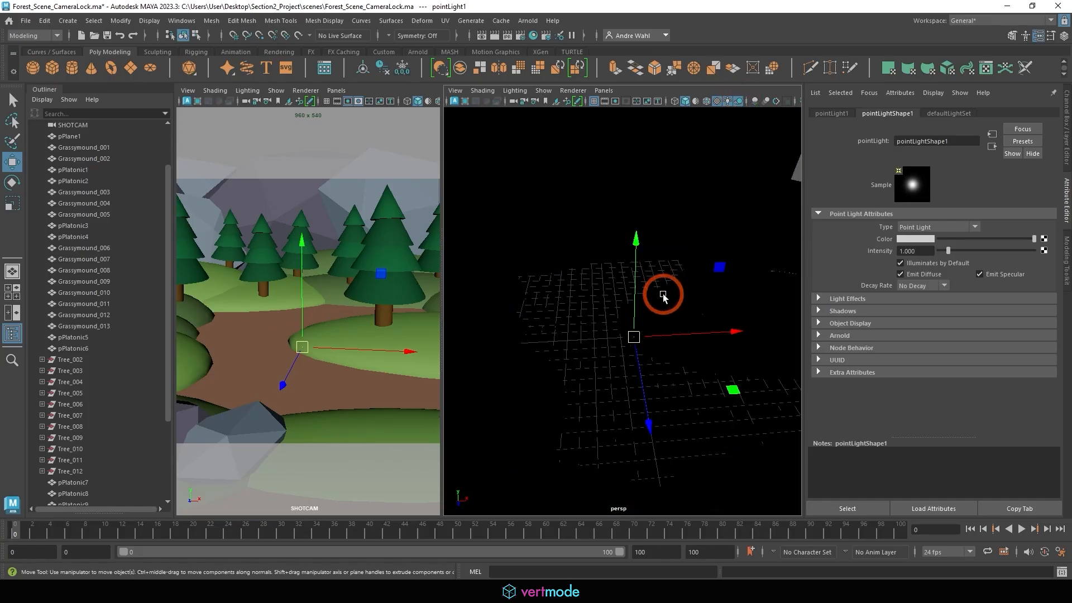
alt+drag(663, 292, 550, 258)
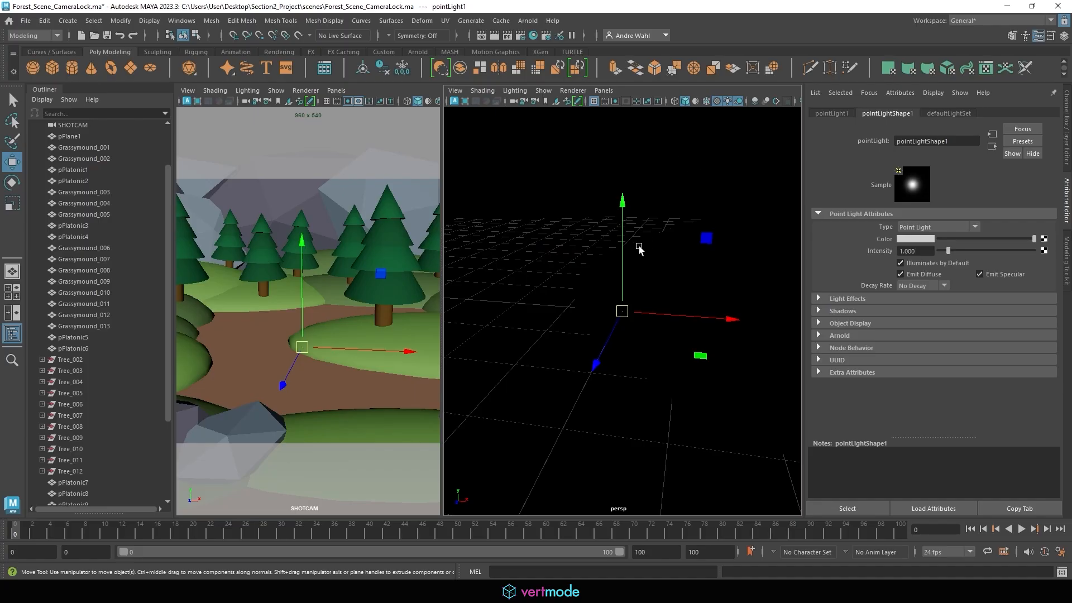
drag(625, 253, 626, 187)
scroll(592, 189, down, 5)
drag(618, 270, 618, 245)
scroll(603, 287, up, 4)
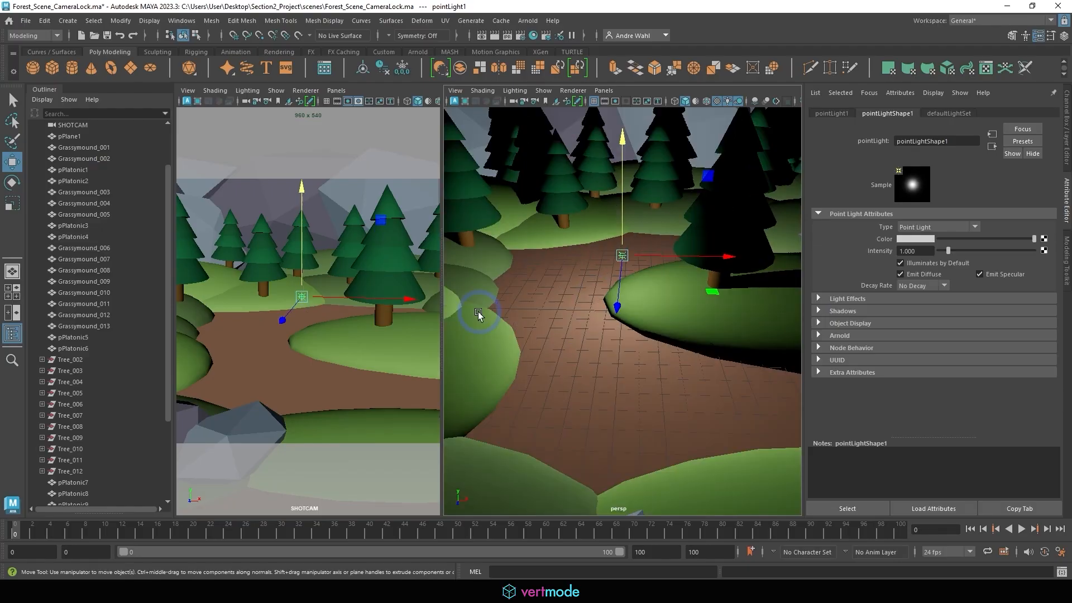
Step: Try moving the point light higher toward the distant trees, and undo the move
alt+drag(603, 288, 588, 289)
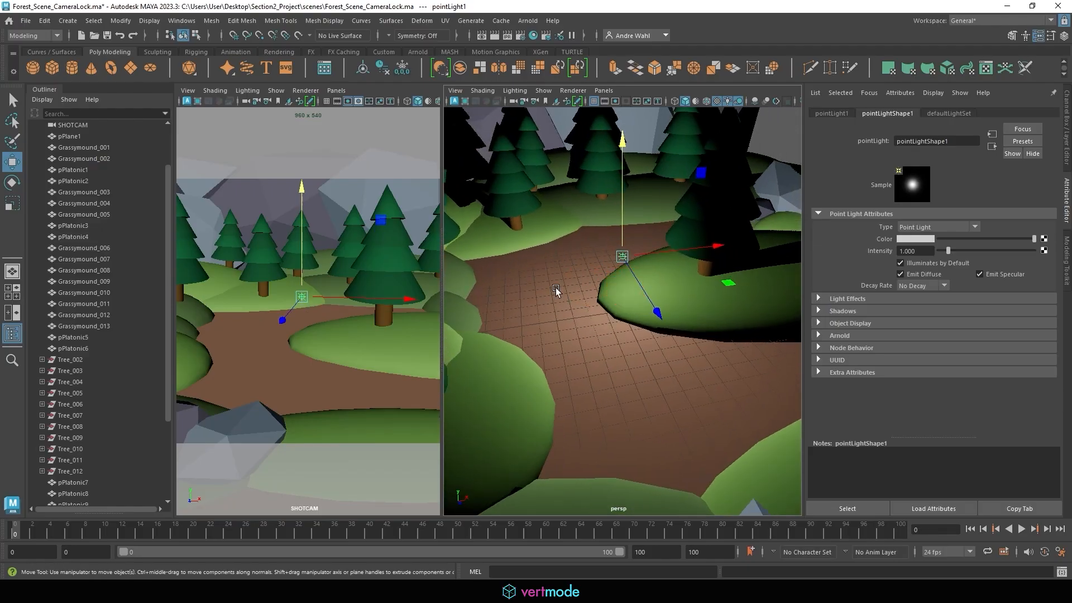
key(f)
alt+right_drag(692, 304, 611, 308)
alt+drag(611, 308, 574, 235)
key(ctrl+z)
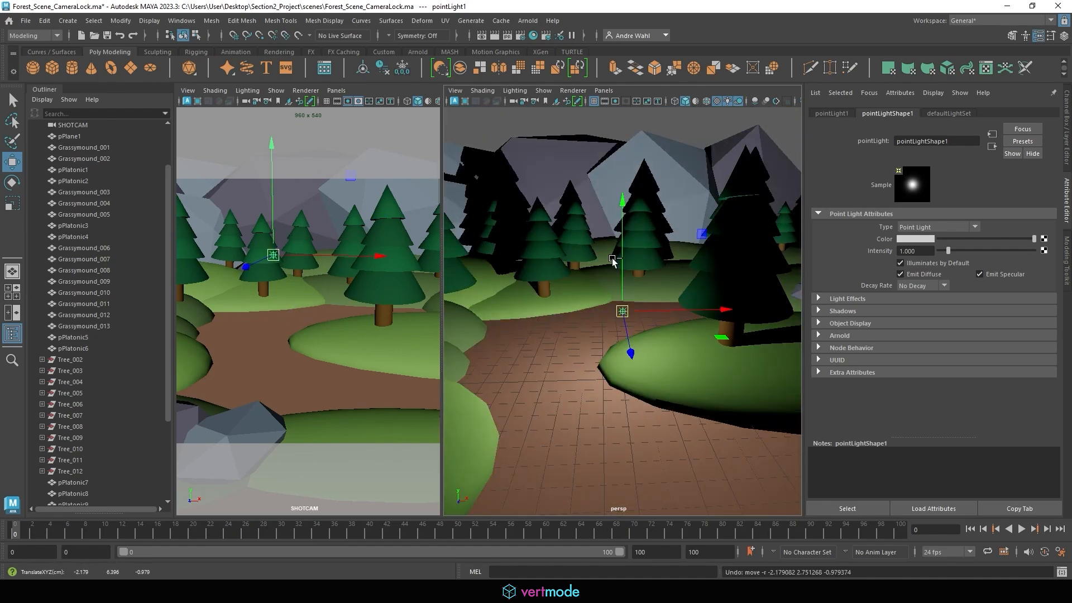
Step: Try rotating and uniformly scaling the point light, and undo the changes
key(e)
drag(504, 259, 626, 283)
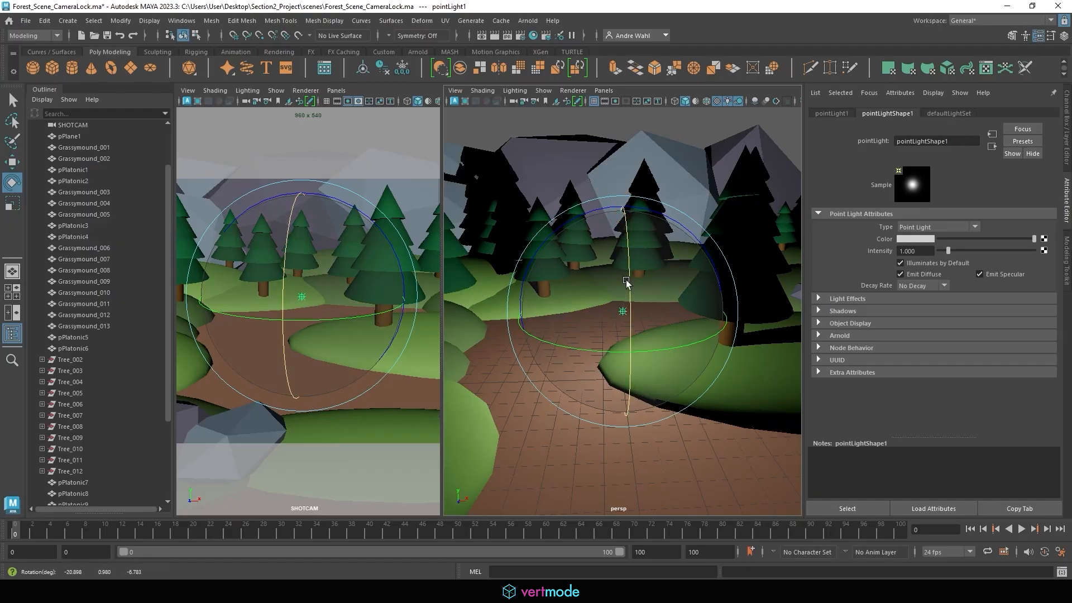
key(r)
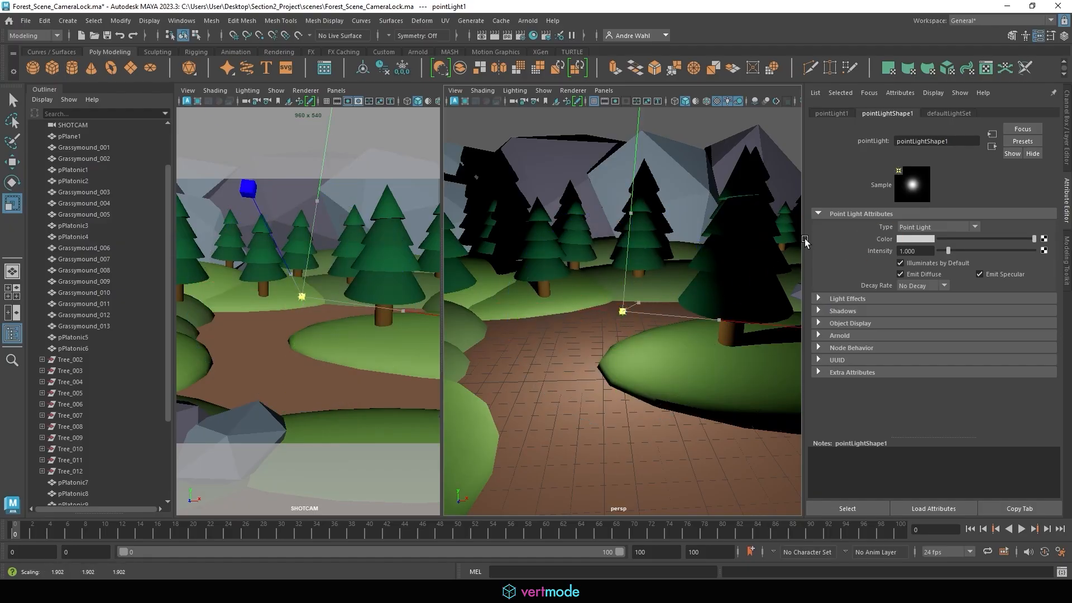
drag(804, 239, 769, 218)
key(ctrl+z)
key(w)
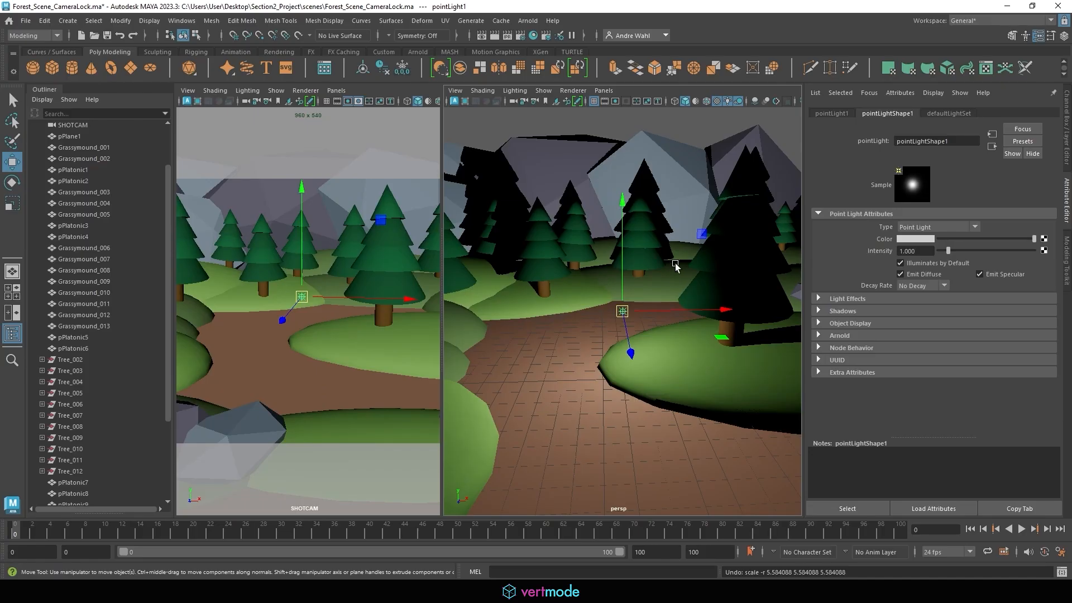
Step: Move the point light lower over the path and change its color to a saturated orange
drag(623, 312, 569, 336)
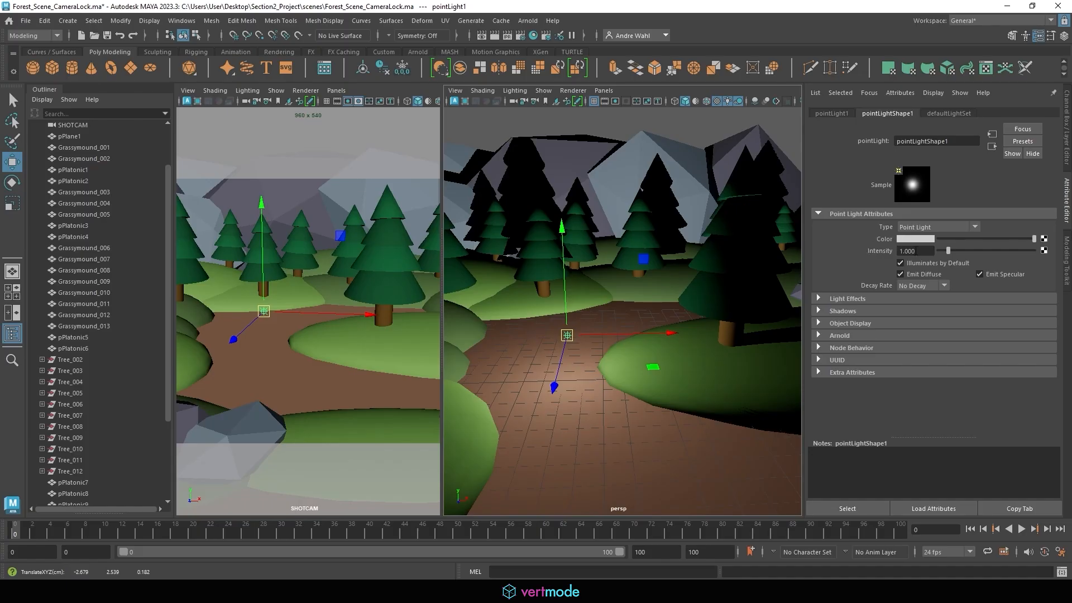
click(901, 238)
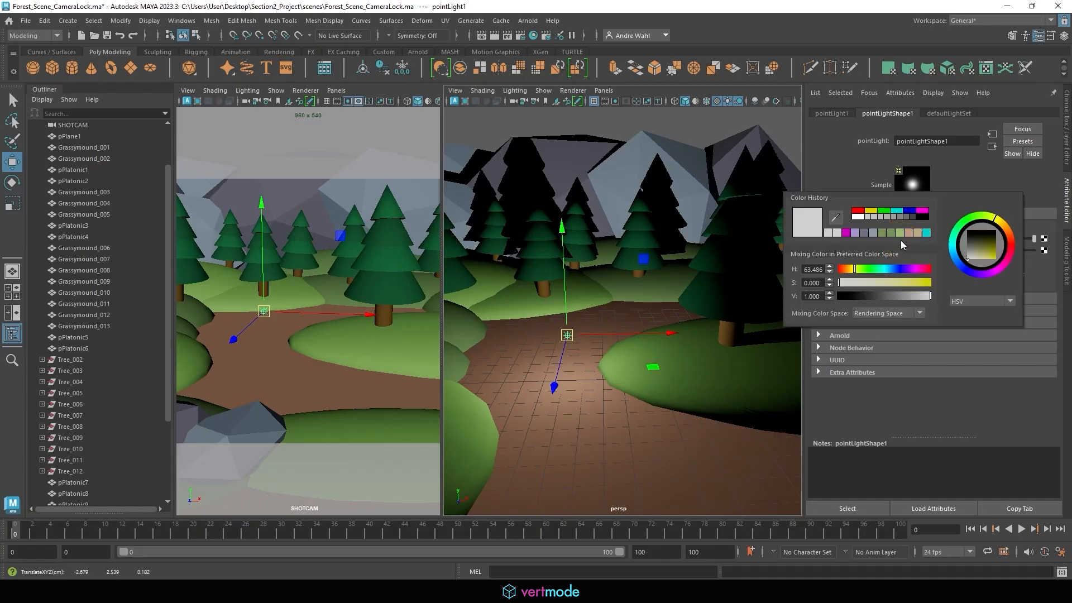
click(1011, 238)
click(984, 245)
drag(985, 246, 1011, 237)
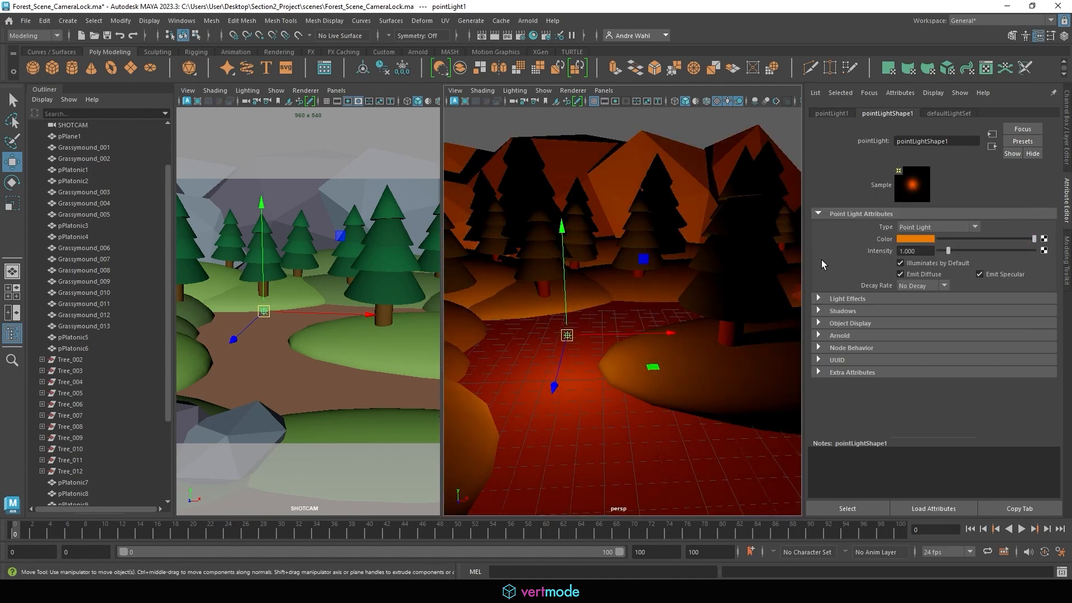
Step: Move the point light back among the distant trees, and show the scene lighting in a widened SHOTCAM view
alt+right_drag(750, 268, 656, 281)
alt+drag(656, 281, 689, 293)
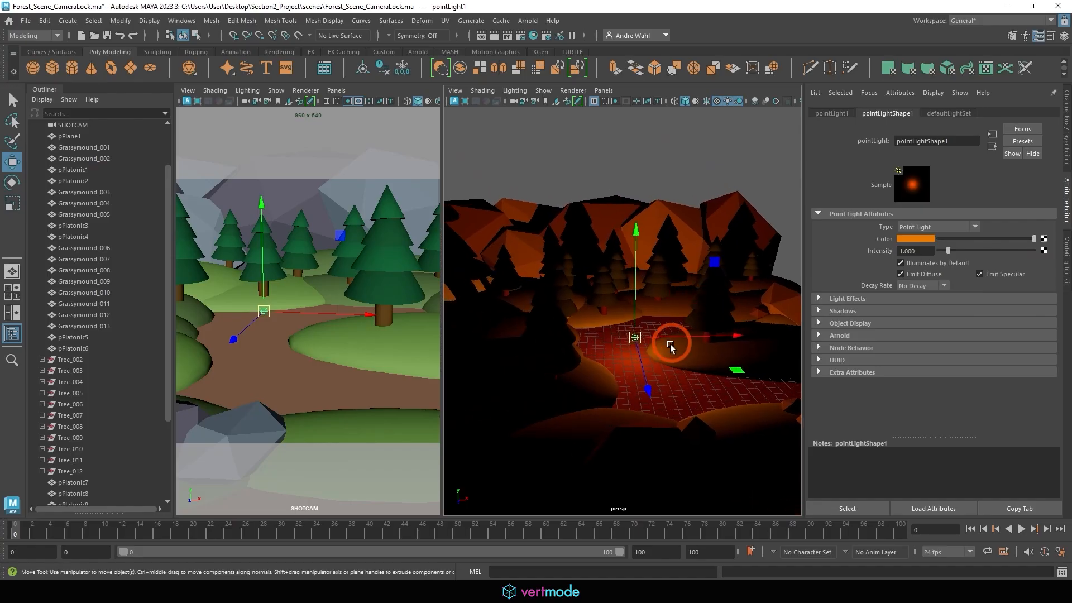
drag(646, 381, 639, 291)
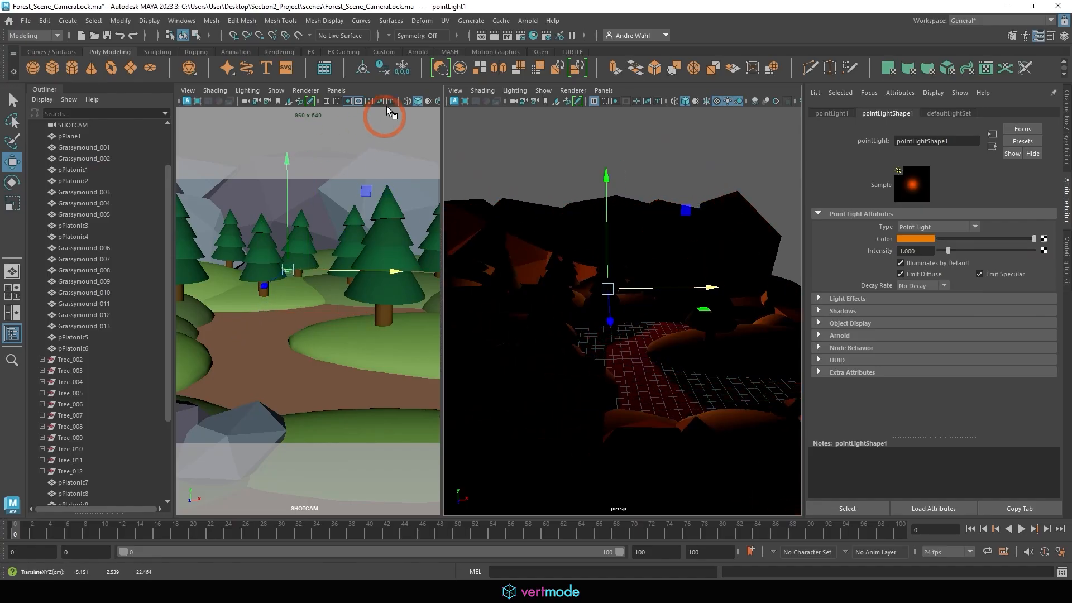
drag(512, 129, 518, 129)
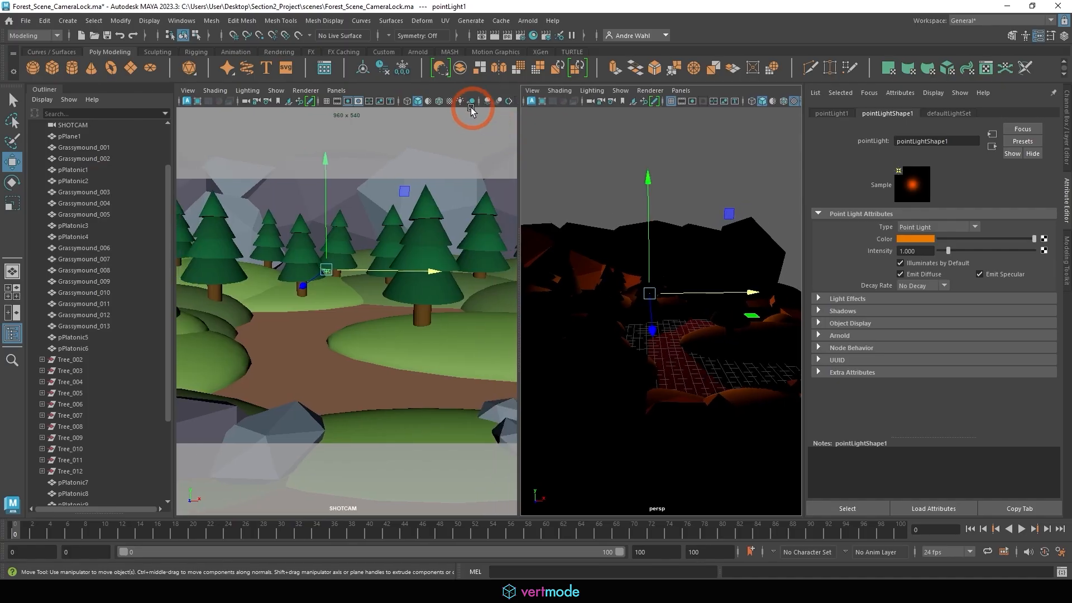
click(460, 101)
Step: Undo the last point light move and reposition the light among the distant trees
click(680, 298)
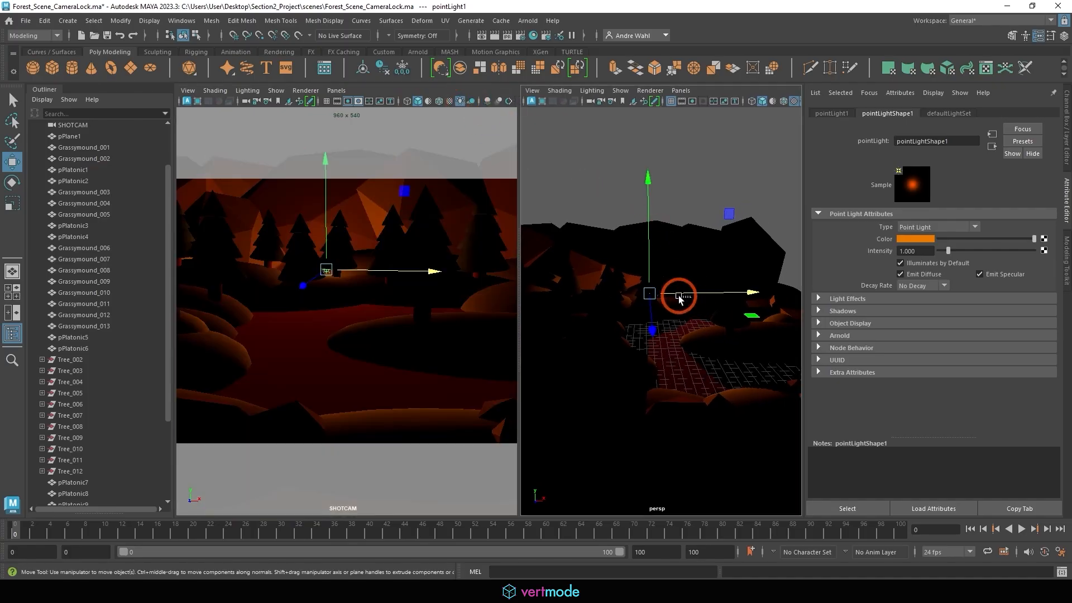
key(ctrl+z)
drag(693, 293, 622, 285)
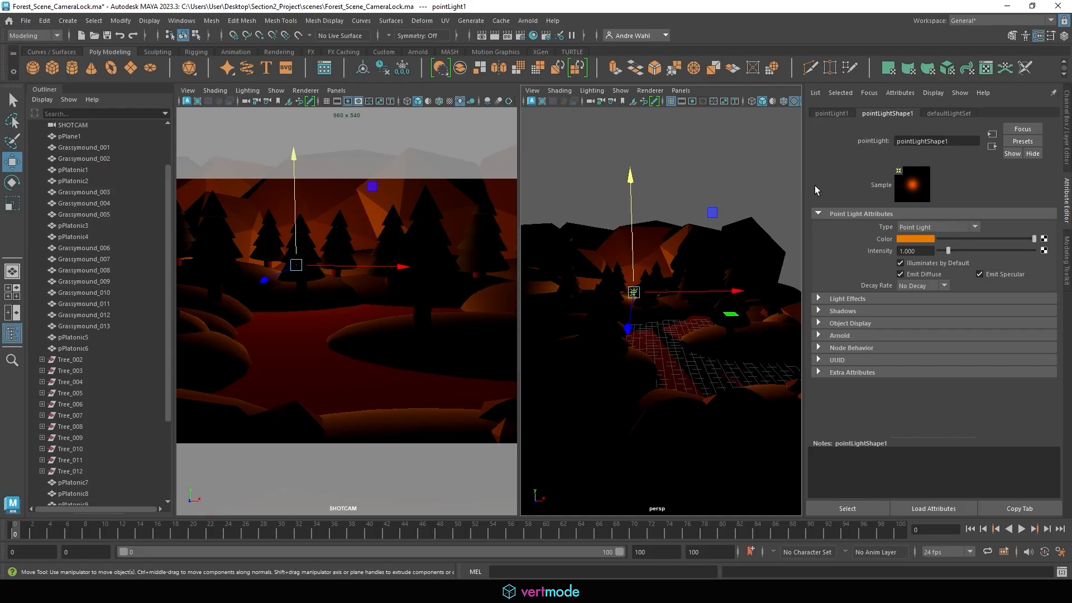
Step: Delete the orange point light and create a spot light in its place
key(Delete)
click(67, 20)
mouse_move(140, 84)
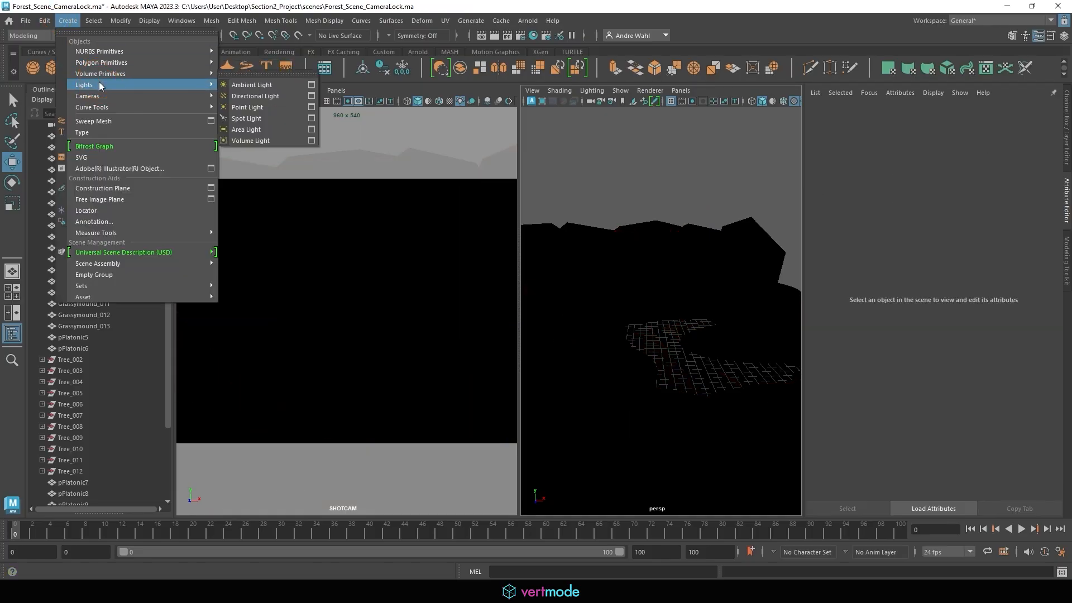
click(264, 117)
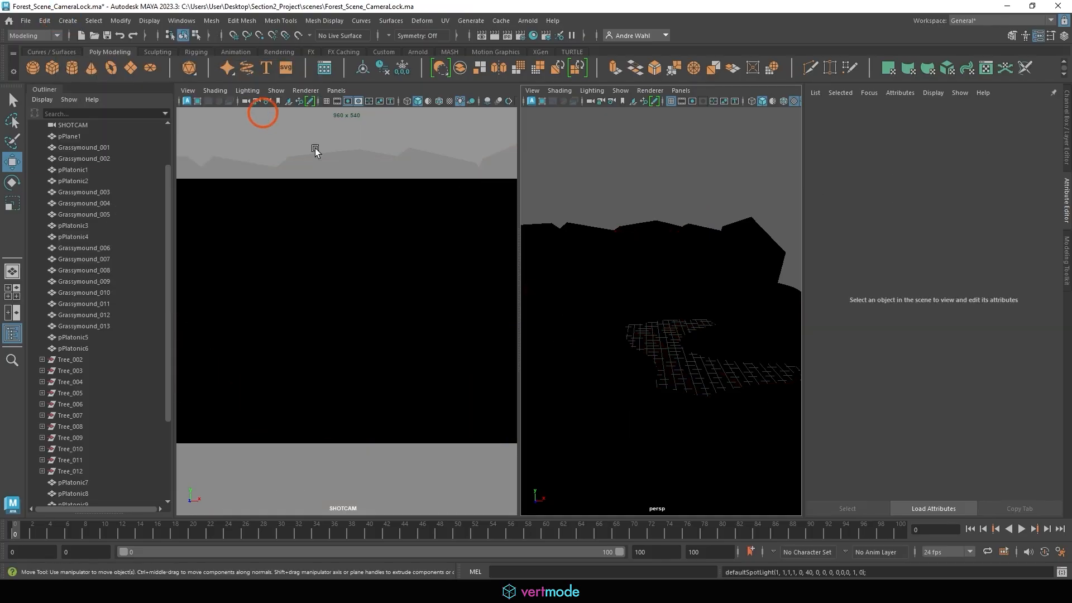
Step: Shift the spot light sideways along the path and raise it above the ground
drag(749, 354, 717, 348)
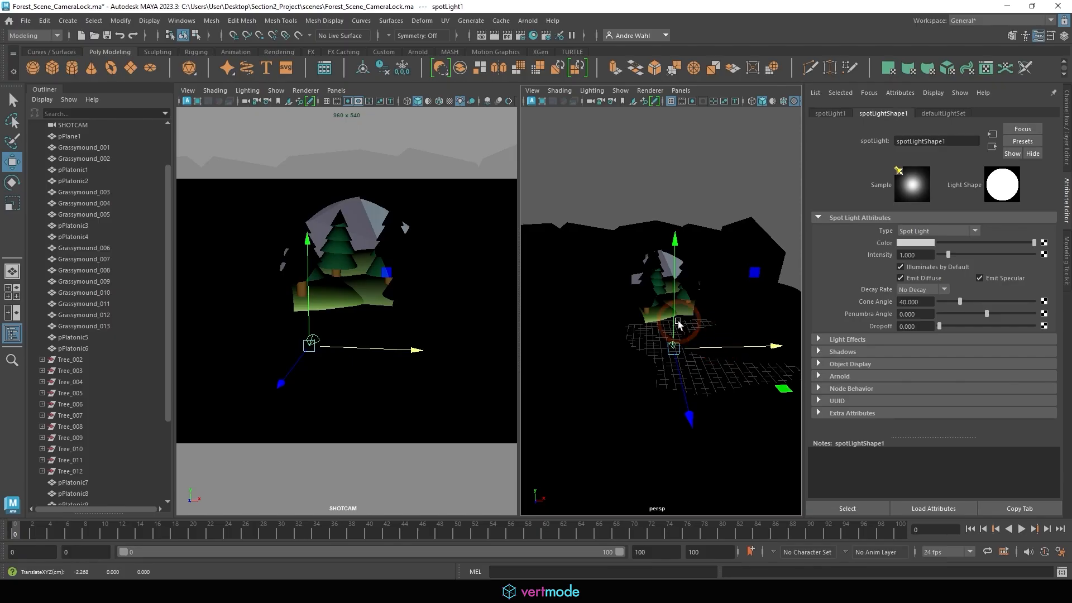
drag(674, 320, 721, 331)
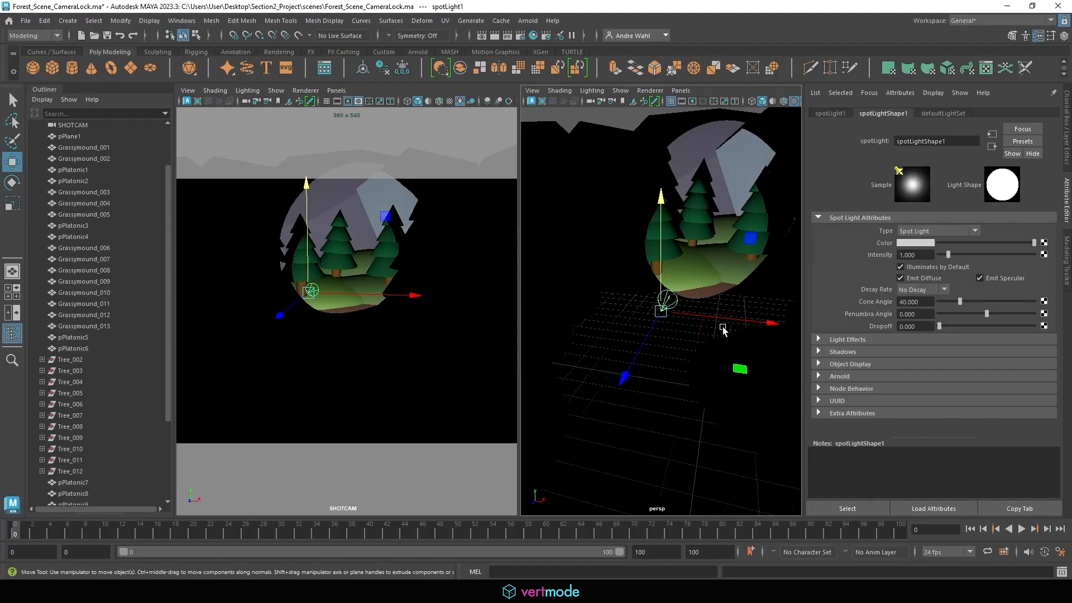
alt+drag(739, 218, 789, 223)
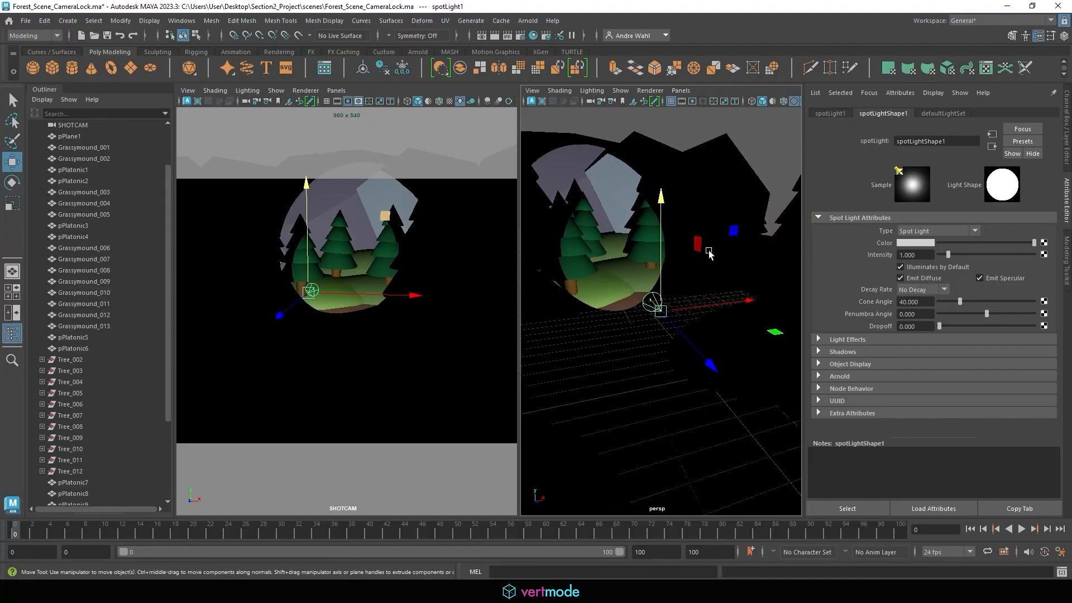
Step: Reposition and rotate the spot light toward the large tree beside the path, undoing a trial scaling along the way
key(e)
drag(689, 264, 777, 319)
key(w)
key(r)
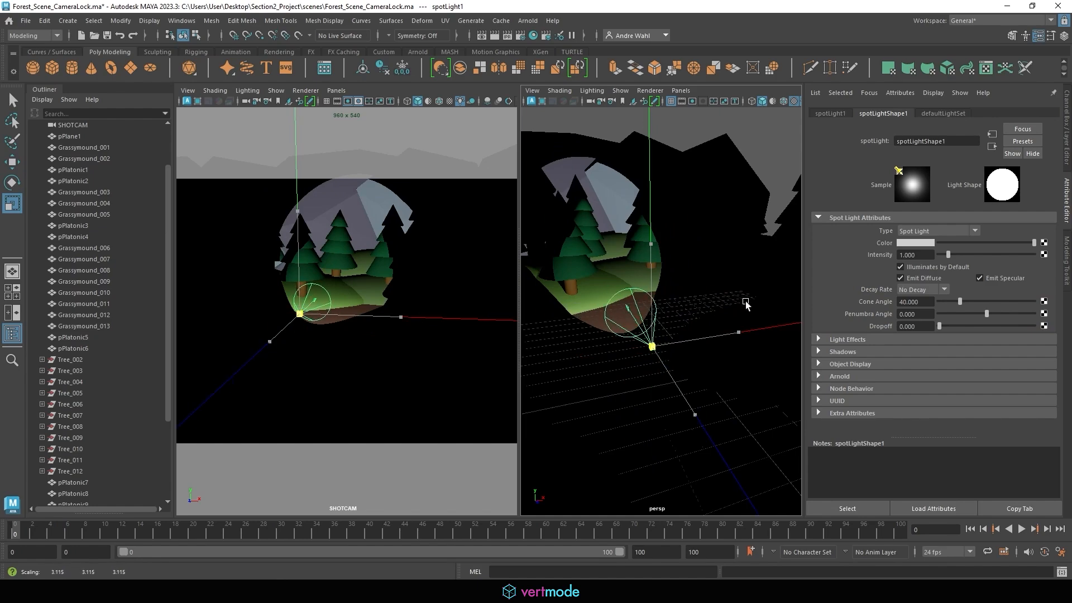
key(ctrl+z)
key(e)
drag(658, 333, 575, 412)
key(w)
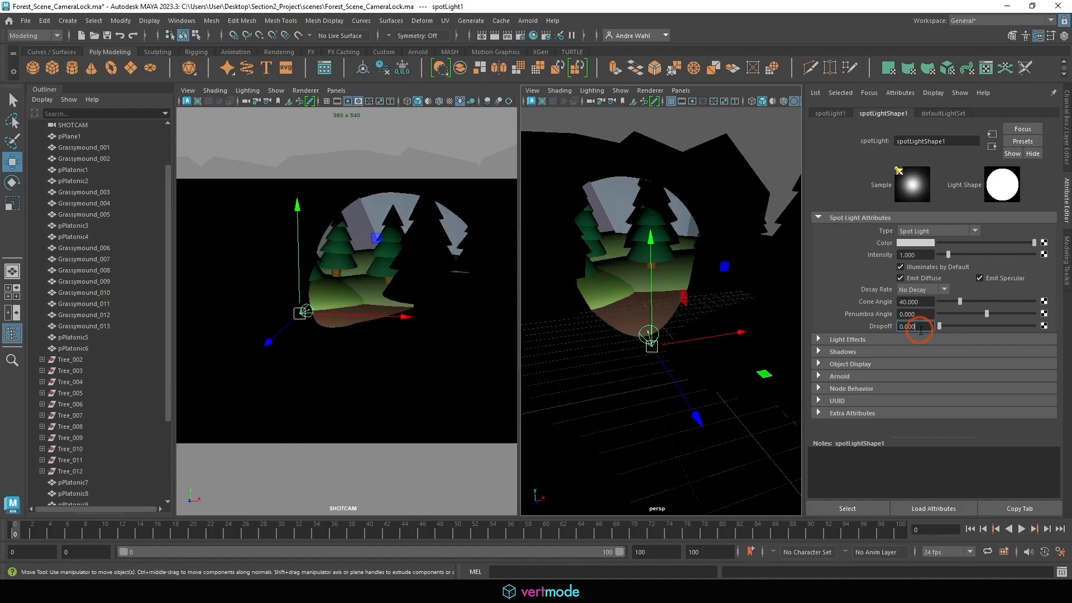
Step: Set the spot light's cone angle to about 53.6, penumbra angle to about -6.8 and dropoff to about 30.4
click(915, 302)
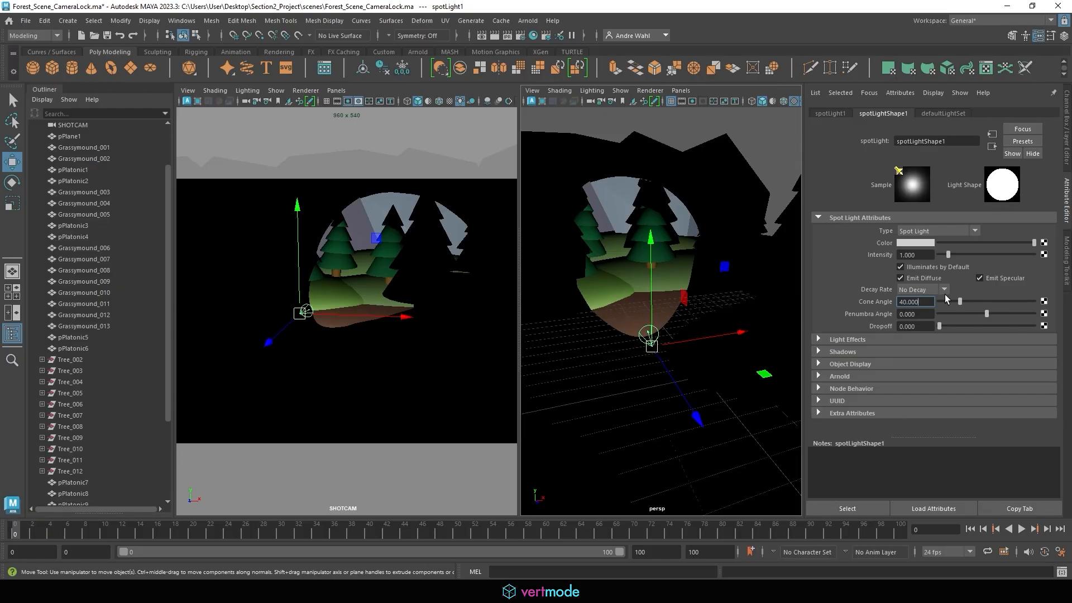
drag(961, 306, 955, 327)
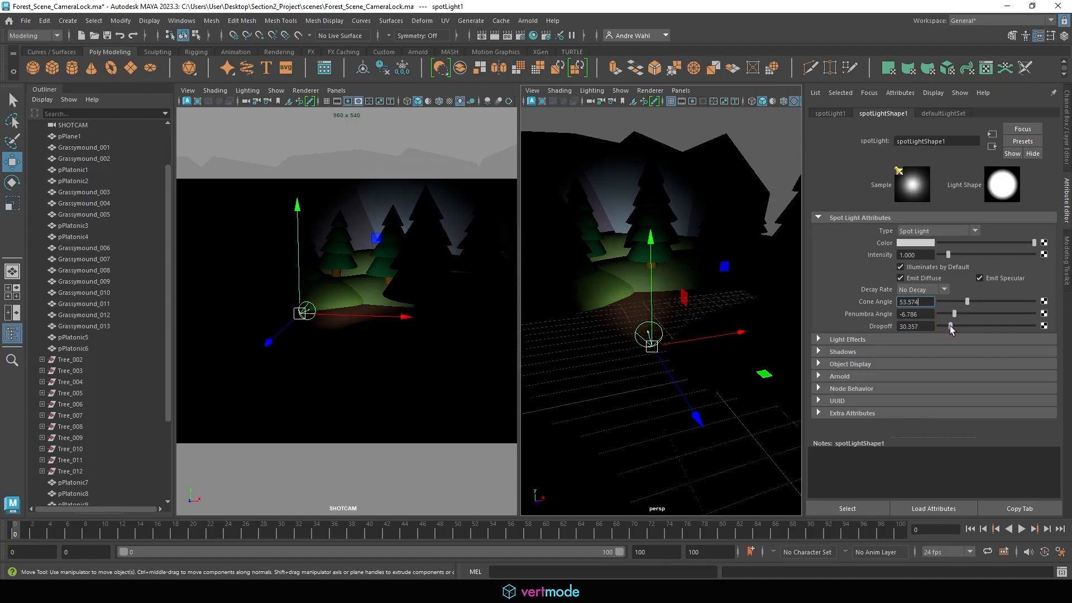
Step: Move the spot light to the left side of the forest and rotate it to shine across the trees
alt+right_drag(715, 303, 588, 300)
alt+middle_drag(628, 311, 692, 337)
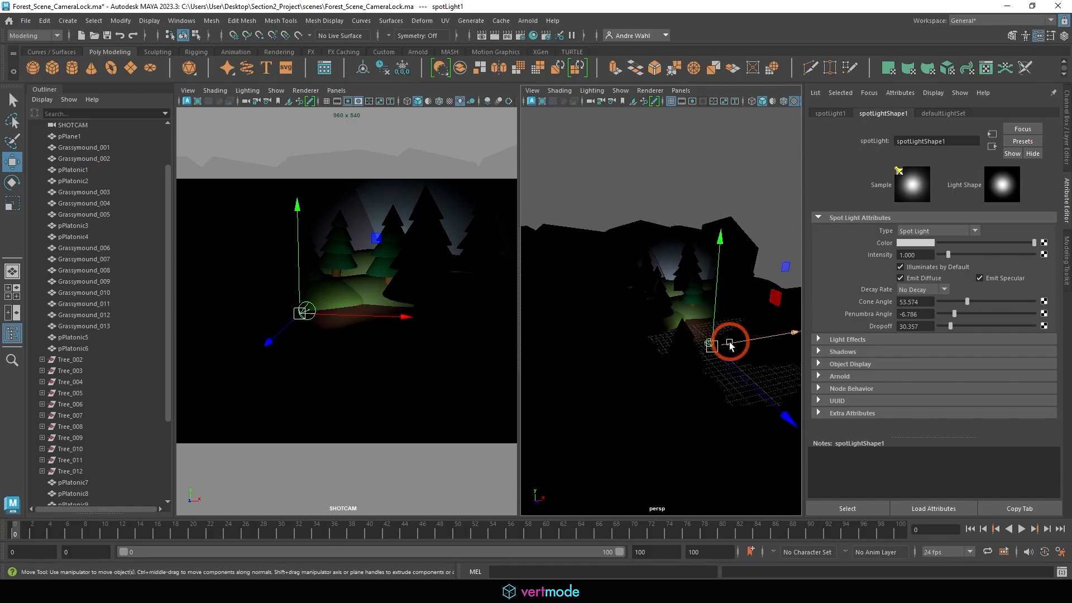
drag(730, 344, 594, 313)
key(e)
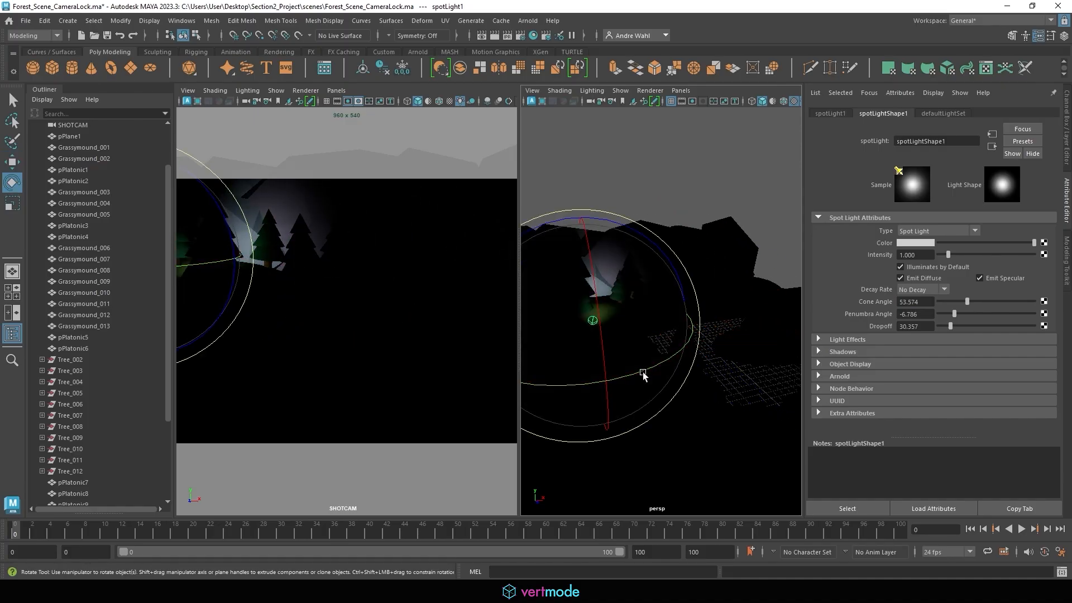
drag(643, 372, 706, 393)
alt+right_drag(710, 377, 671, 362)
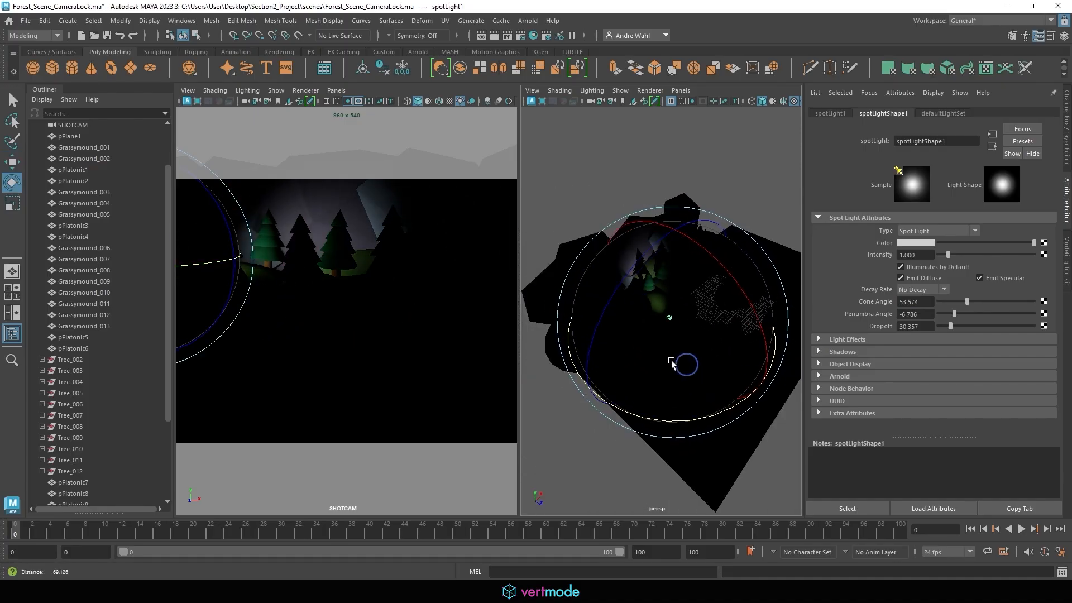
Step: Move the spot light farther out past the left edge of the shot and turn it back toward the trees and mountains
key(w)
drag(669, 321, 638, 309)
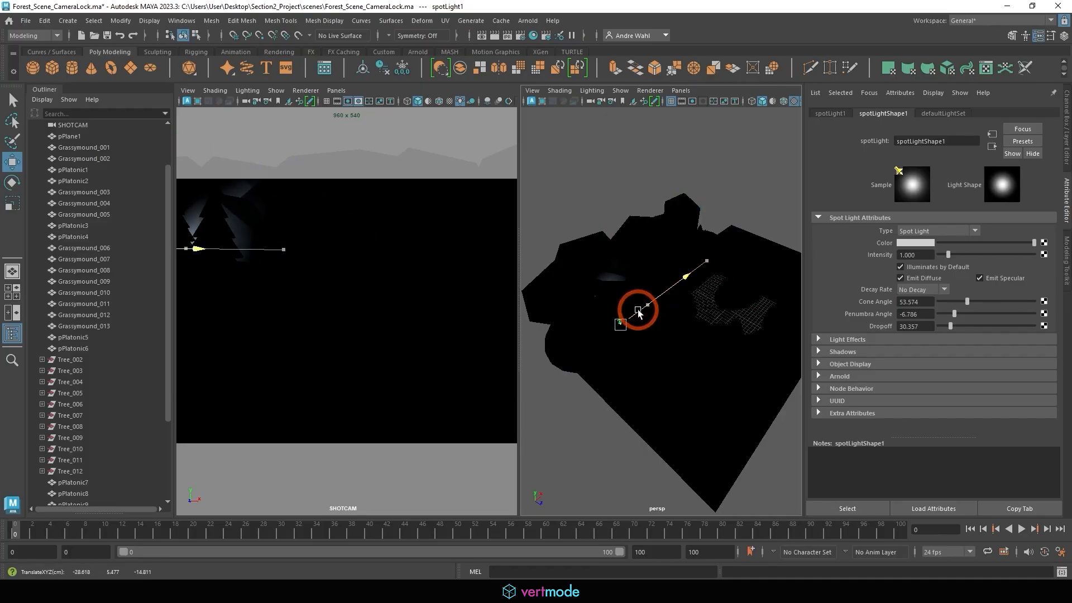
key(e)
drag(682, 402, 628, 404)
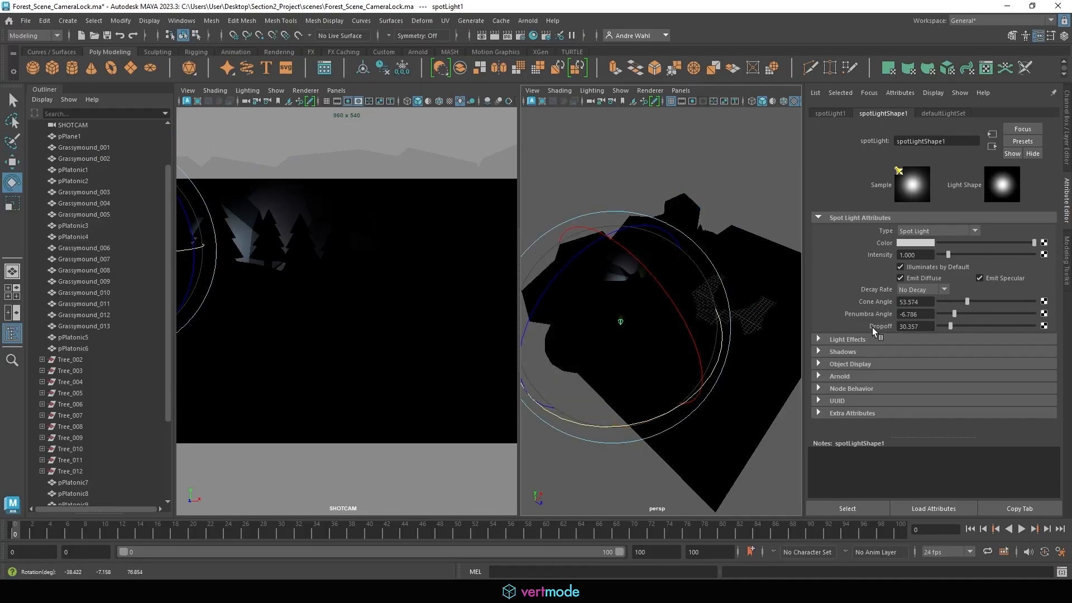
Step: Set the spot light's cone angle to about 98.6, penumbra angle to about -3.1 and dropoff to about 12.1, and re-aim it across the forest
drag(993, 304, 942, 325)
click(955, 314)
key(w)
drag(637, 335, 644, 348)
key(e)
drag(734, 346, 731, 354)
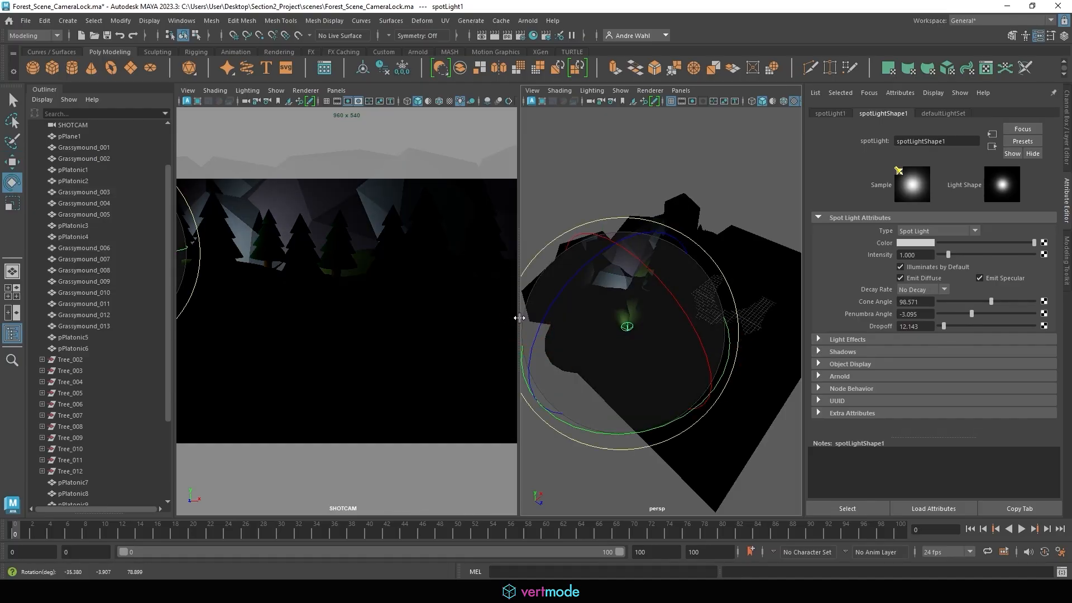
Step: Re-aim and enlarge the spot light, and set its cone angle to about 101.8, penumbra angle to about -1.7 and dropoff to about 3.0
drag(520, 318, 622, 297)
drag(705, 395, 700, 448)
key(r)
drag(666, 345, 690, 344)
drag(991, 302, 939, 325)
Step: Tint the spot light pale blue, with hue about 211.7, saturation about 0.41 and value 1
click(910, 242)
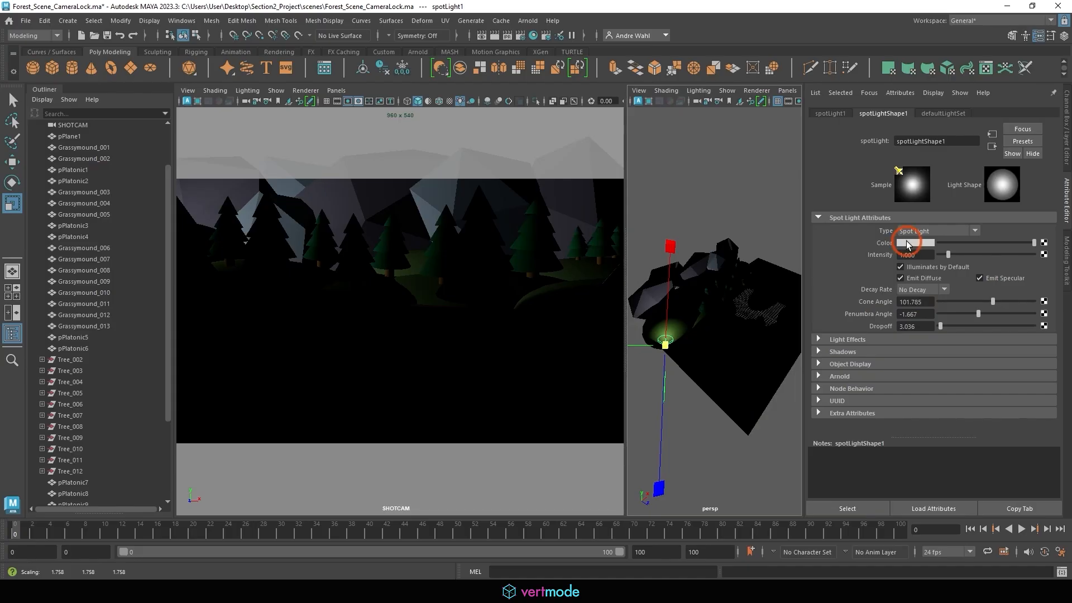
click(975, 273)
click(986, 261)
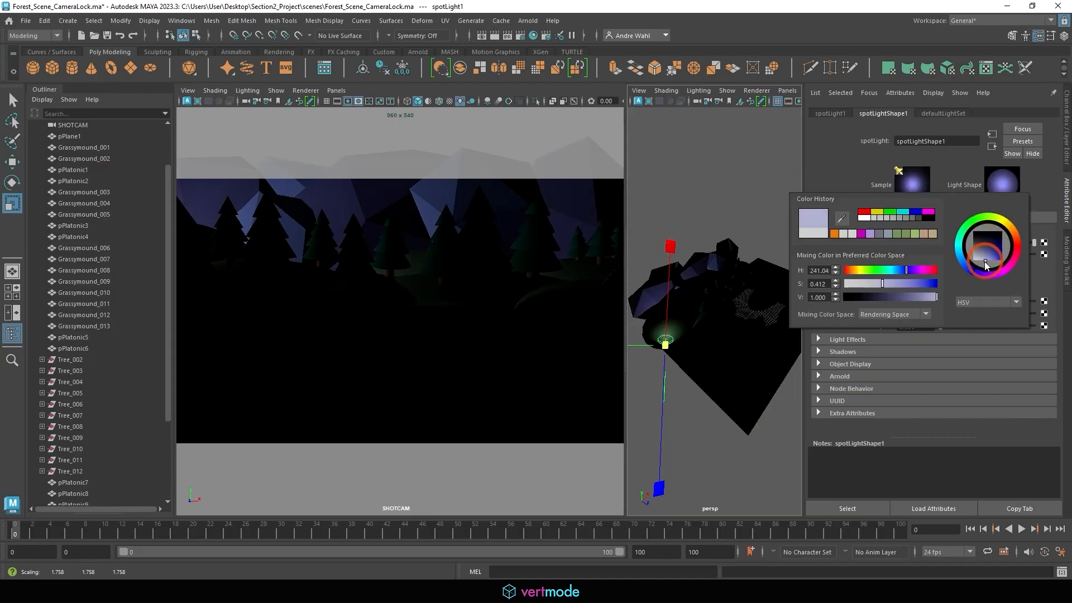
click(956, 248)
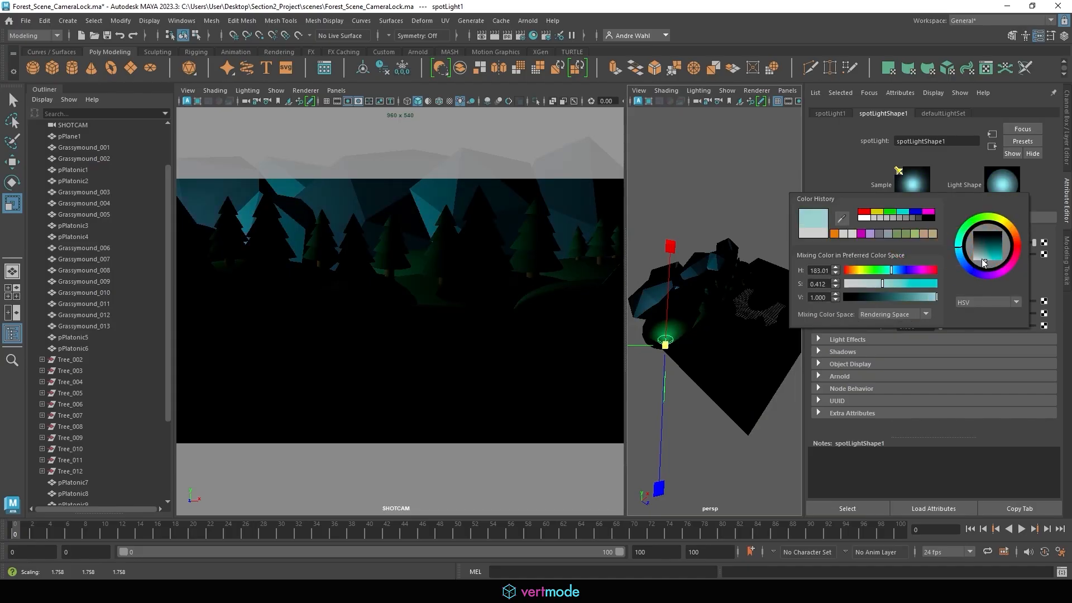
drag(959, 257, 962, 262)
key(w)
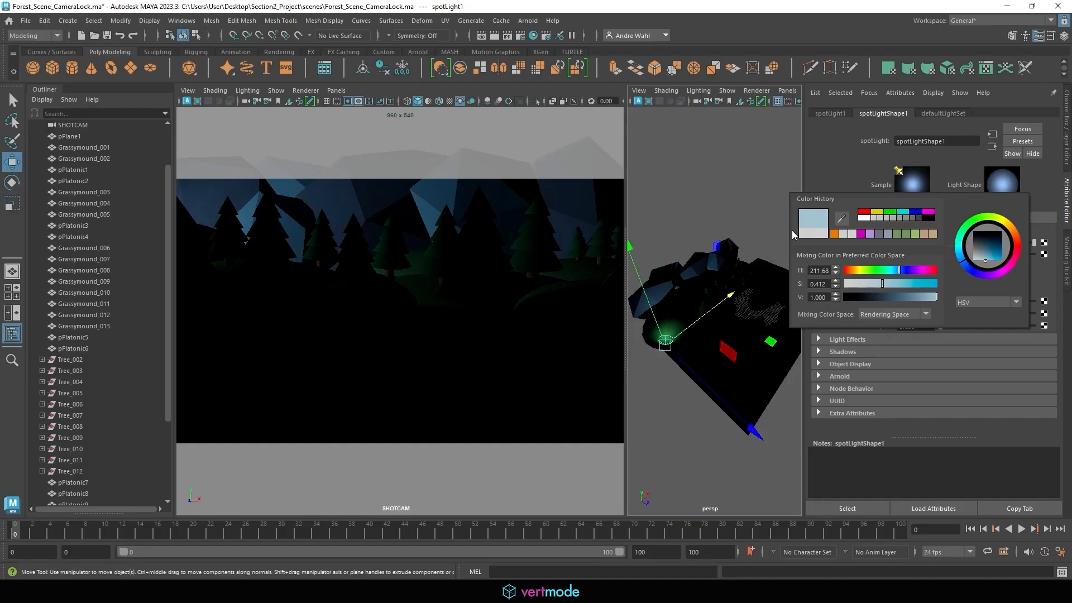
Step: Create a directional light, scale it up about 15 times and rotate it to light the forest from the upper left
click(67, 21)
click(84, 85)
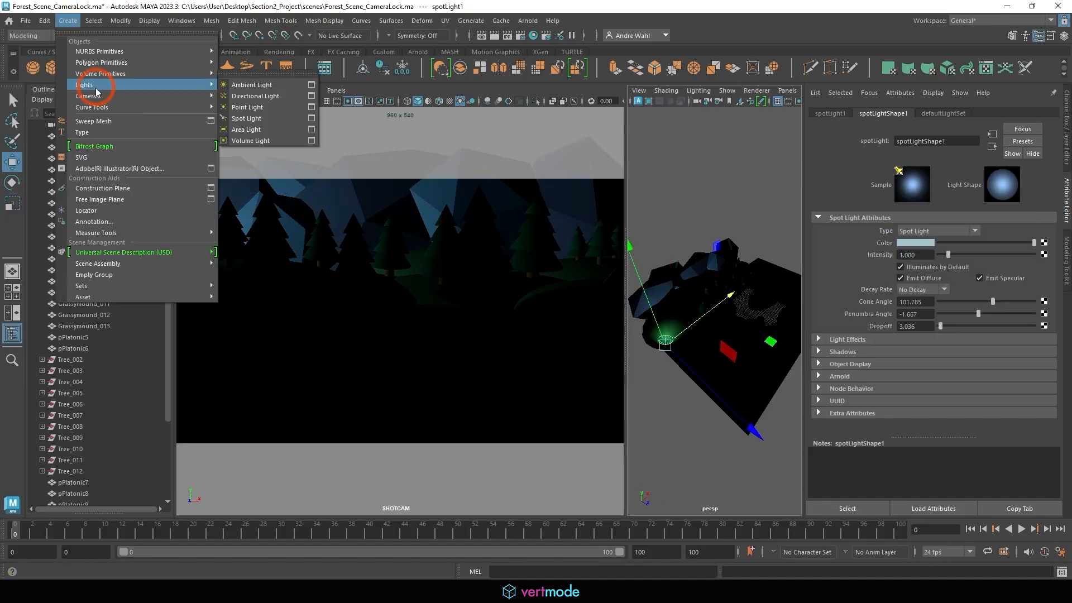
click(258, 98)
alt+drag(695, 253, 724, 287)
key(e)
key(w)
key(e)
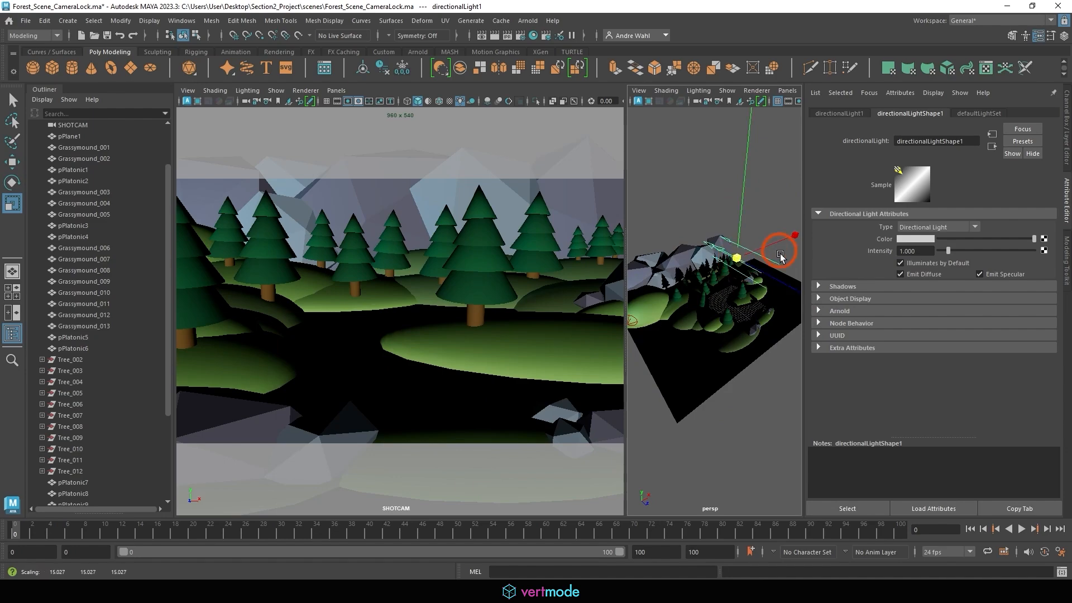
drag(779, 251, 692, 213)
drag(748, 258, 647, 259)
Step: Try a dark olive yellow and a muted dark red as the directional light's color
click(918, 239)
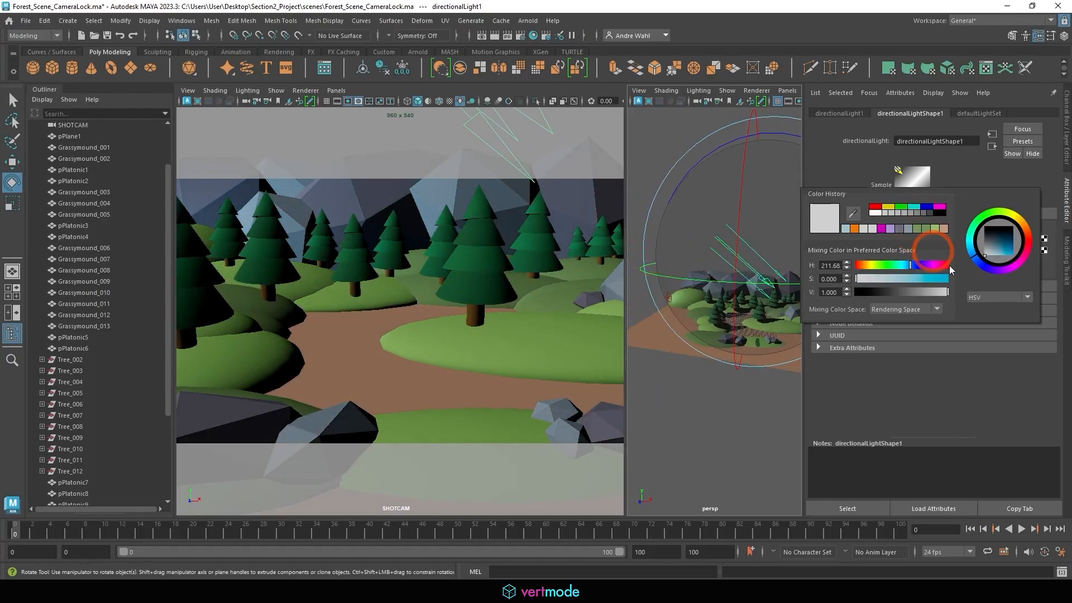
click(1010, 214)
click(1003, 256)
drag(1003, 258, 1011, 249)
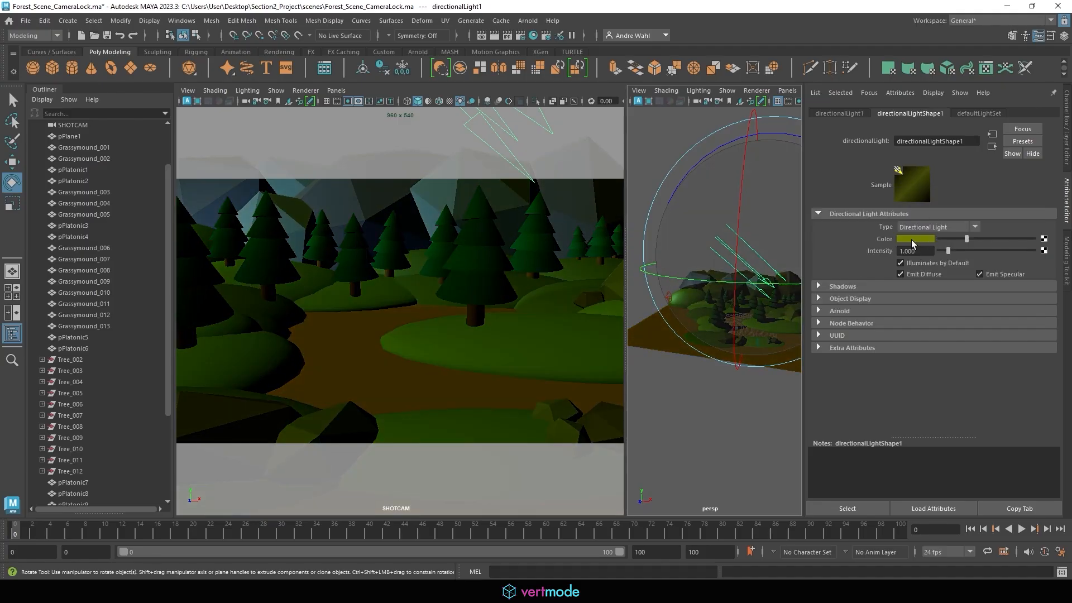
click(913, 241)
drag(1012, 217, 993, 249)
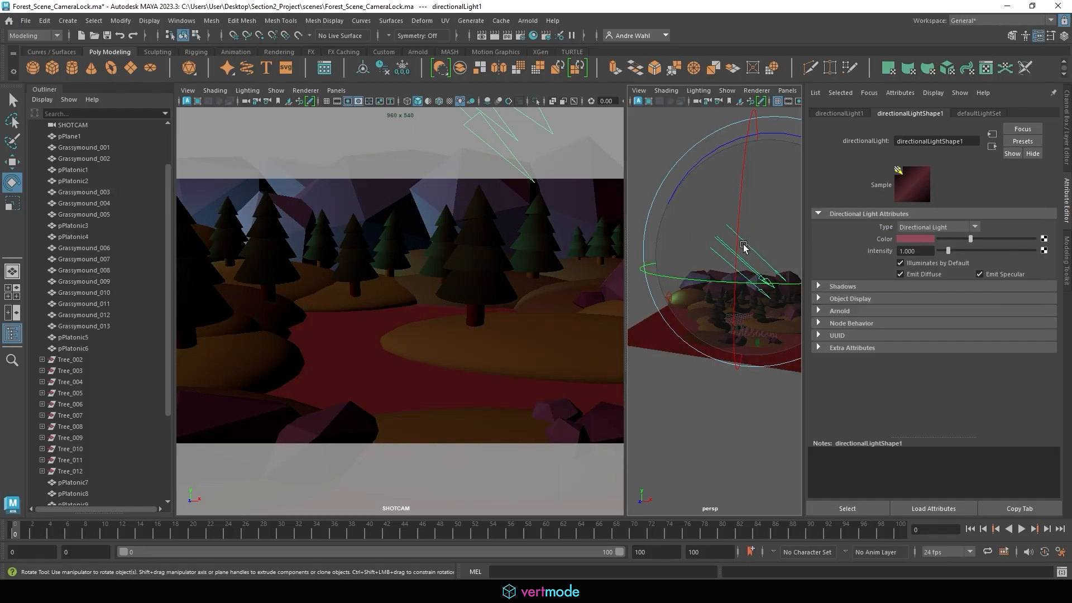
Step: Delete the directional light and the spot light from the scene
key(Delete)
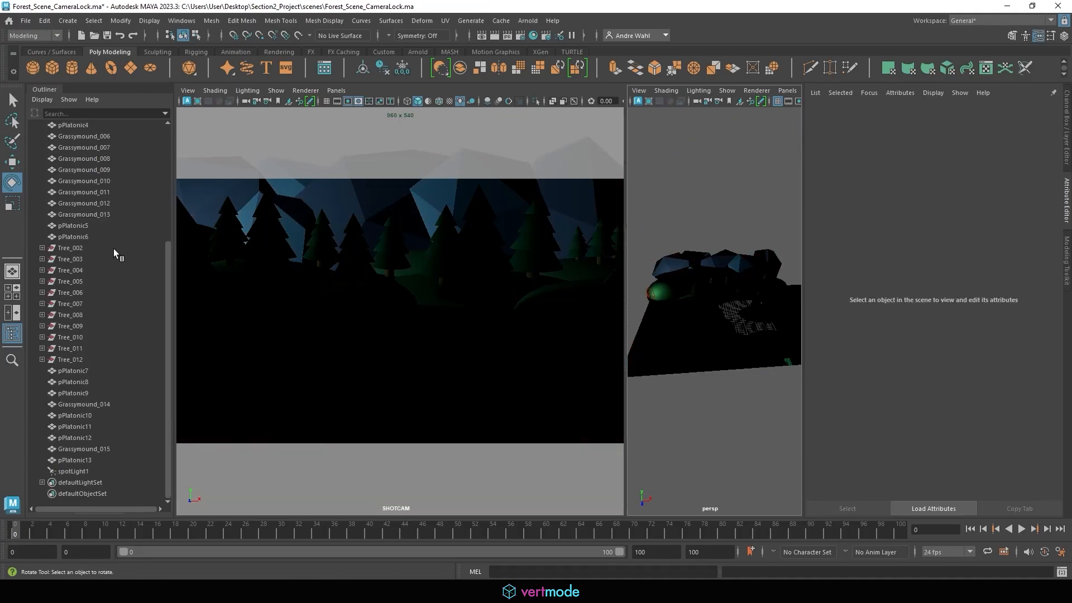
click(73, 472)
key(Delete)
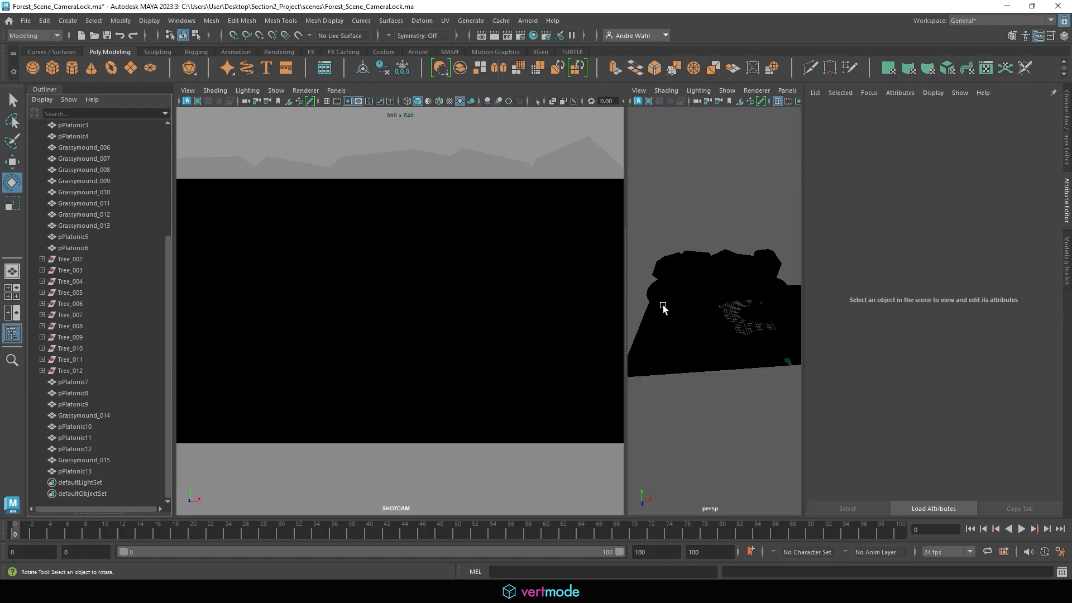
Step: Create an ambient light, frame it in the perspective view to see its even lighting, and delete it
click(67, 21)
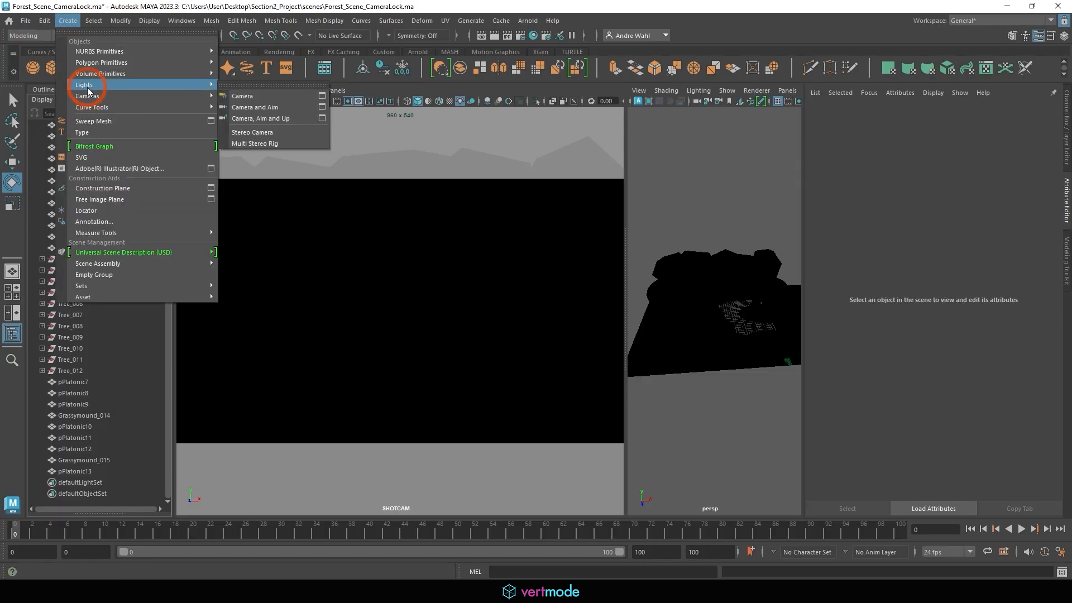
mouse_move(88, 90)
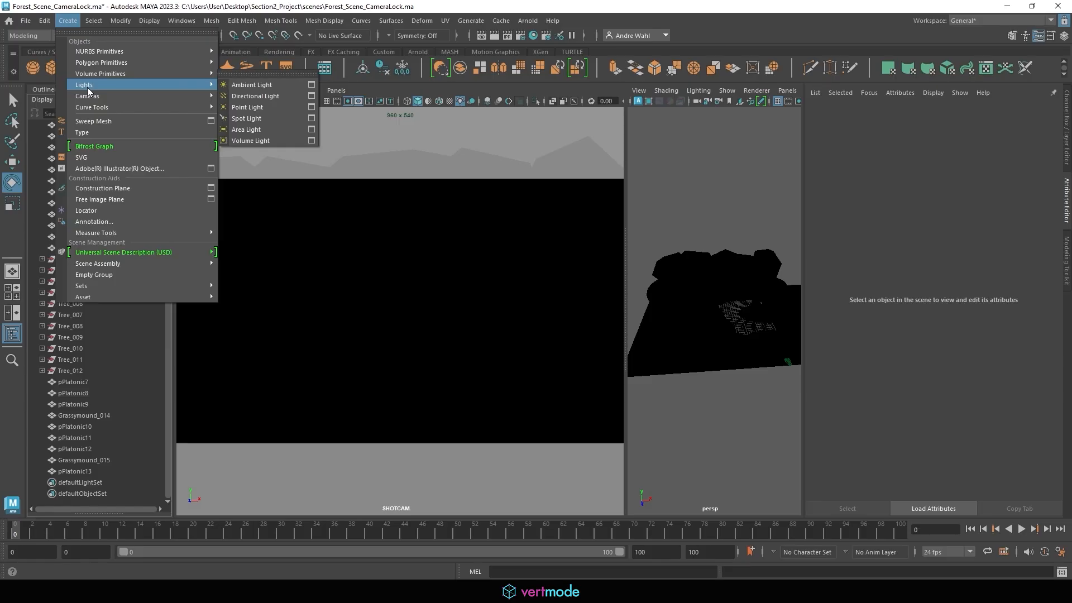
click(241, 88)
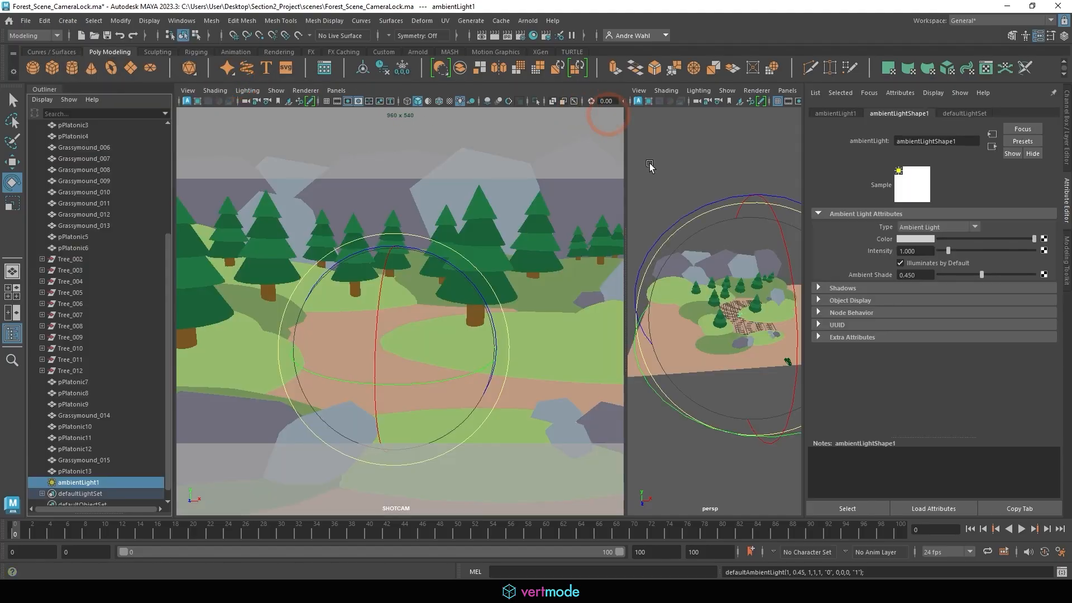
click(725, 255)
key(w)
key(f)
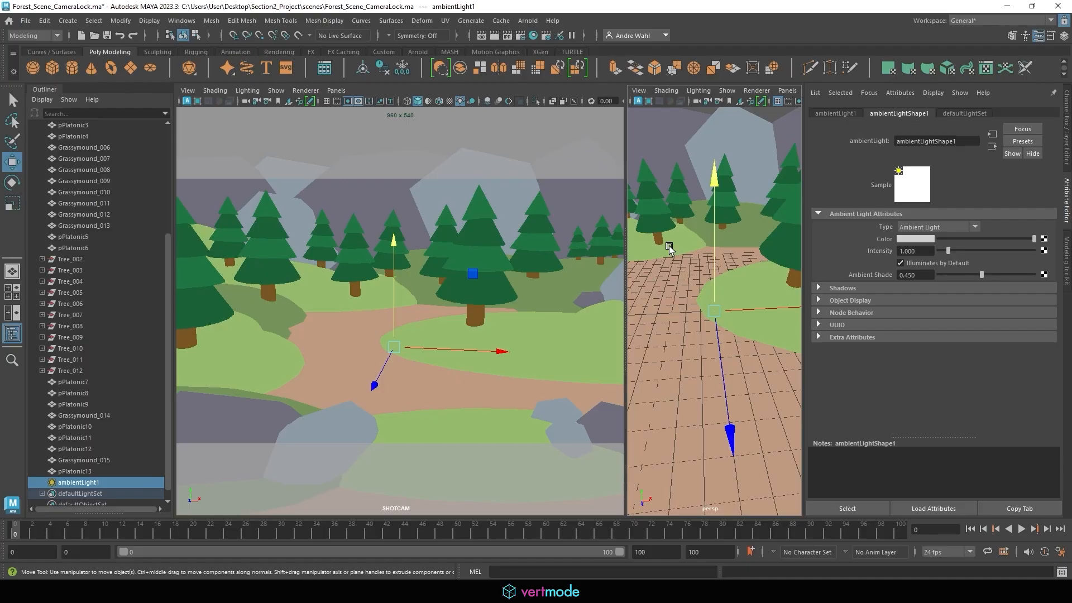
key(Delete)
Step: Create a directional light, enlarge it and rotate it to shine across the forest from the upper left in a widened perspective view
click(68, 21)
mouse_move(83, 85)
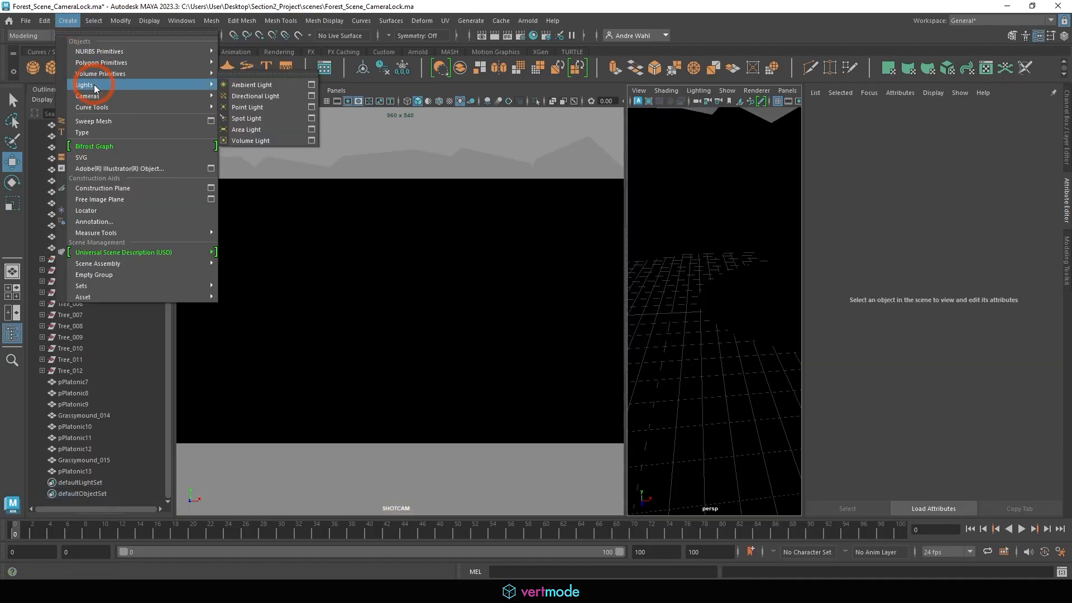
click(246, 96)
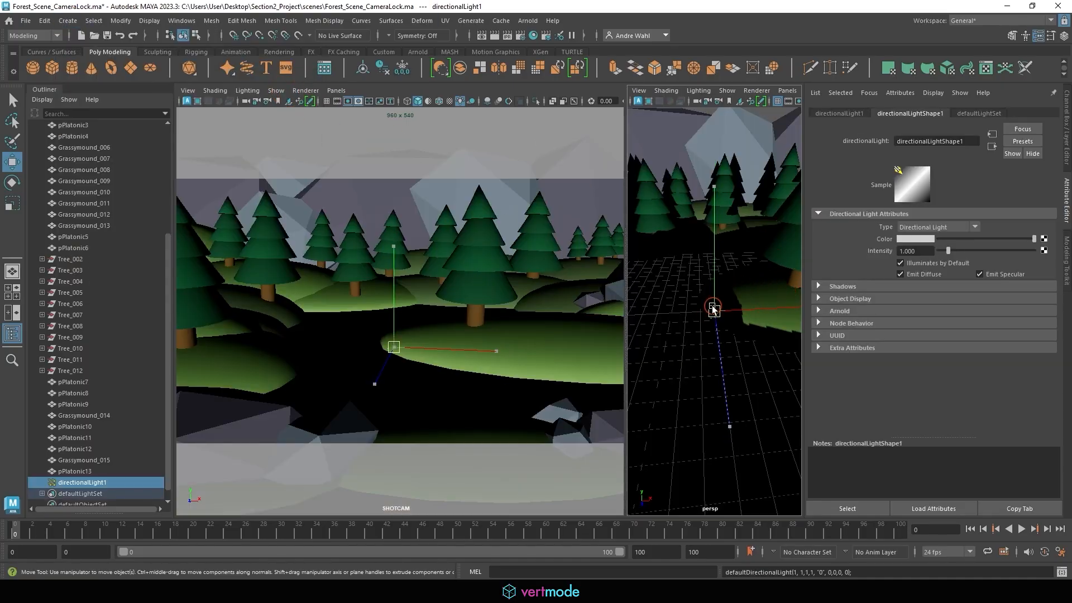
key(r)
drag(713, 306, 315, 262)
key(e)
alt+drag(632, 234, 510, 266)
alt+right_drag(622, 276, 602, 277)
key(w)
alt+drag(602, 288, 604, 249)
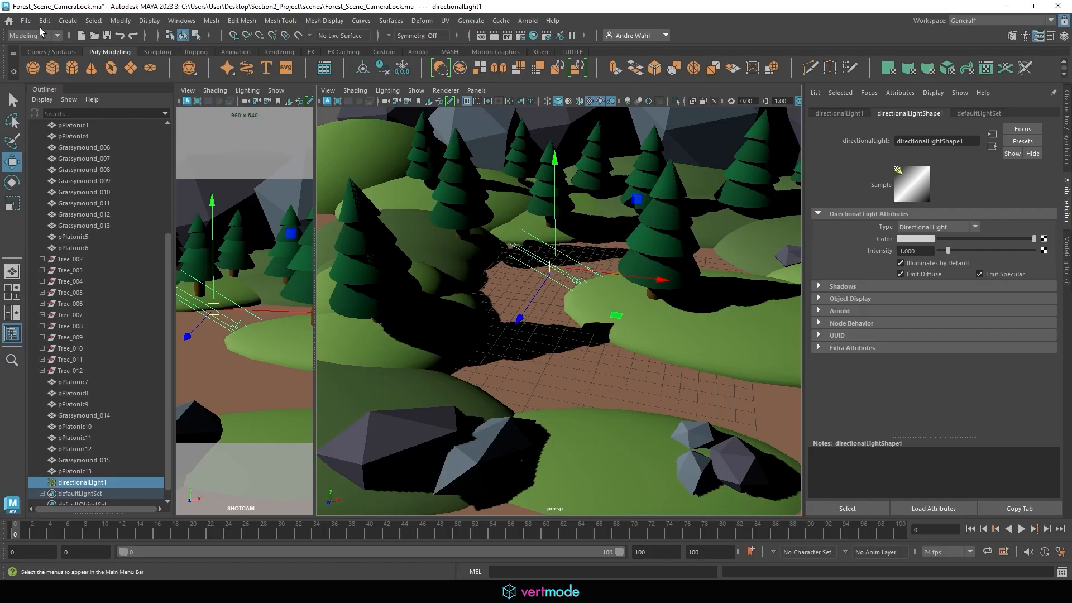
Step: Add an ambient light to the scene alongside the directional light
click(67, 20)
click(92, 84)
click(252, 85)
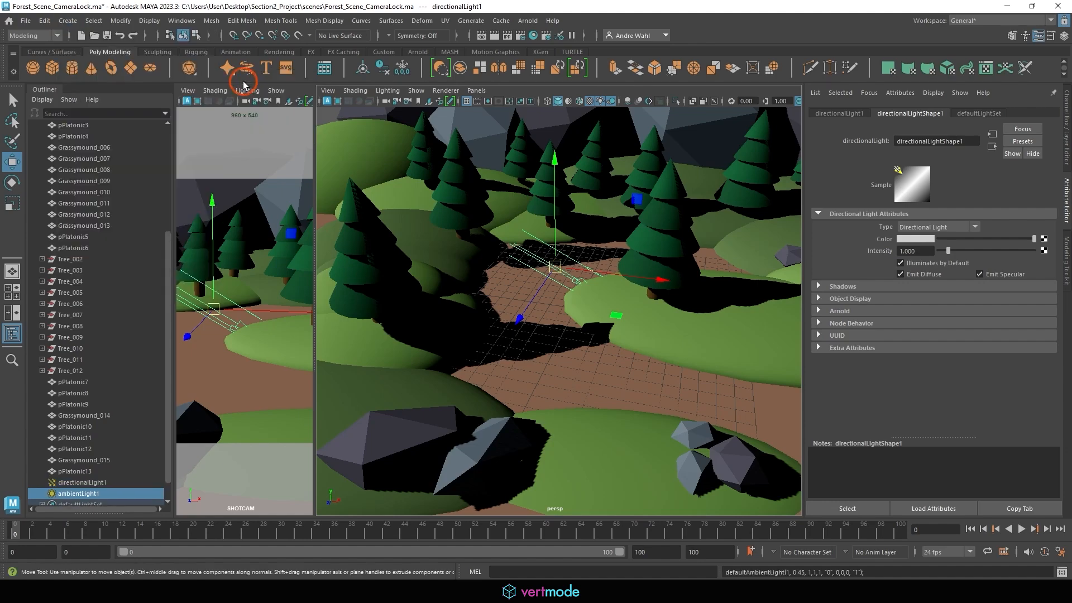
Step: Re-aim and reposition the directional light over the path, and raise the ambient light about 3.4 units
click(532, 238)
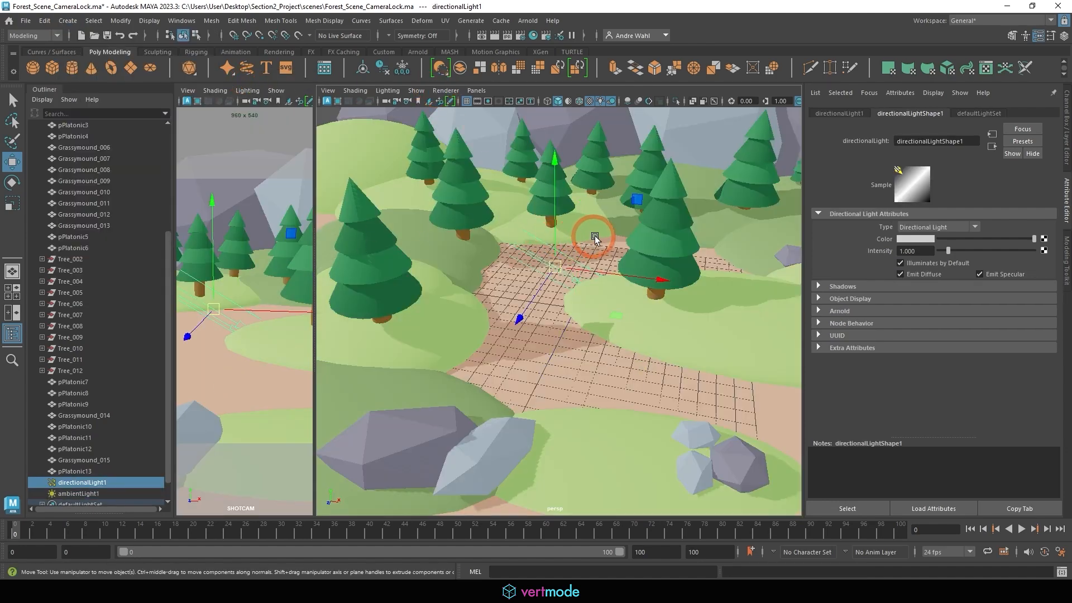
key(e)
click(570, 170)
drag(570, 170, 530, 237)
key(w)
click(75, 493)
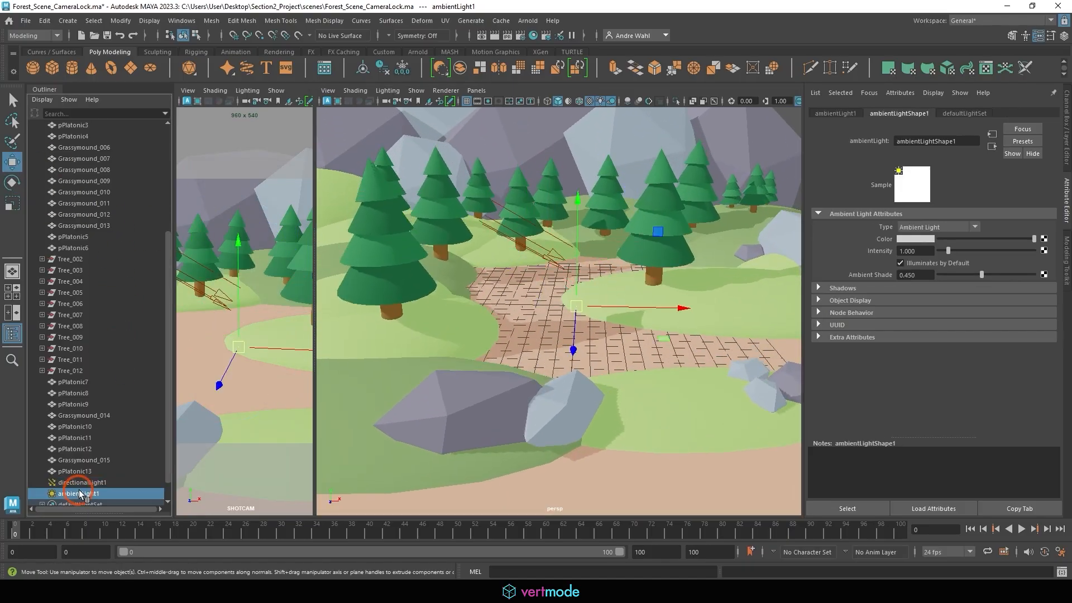
drag(578, 267, 579, 219)
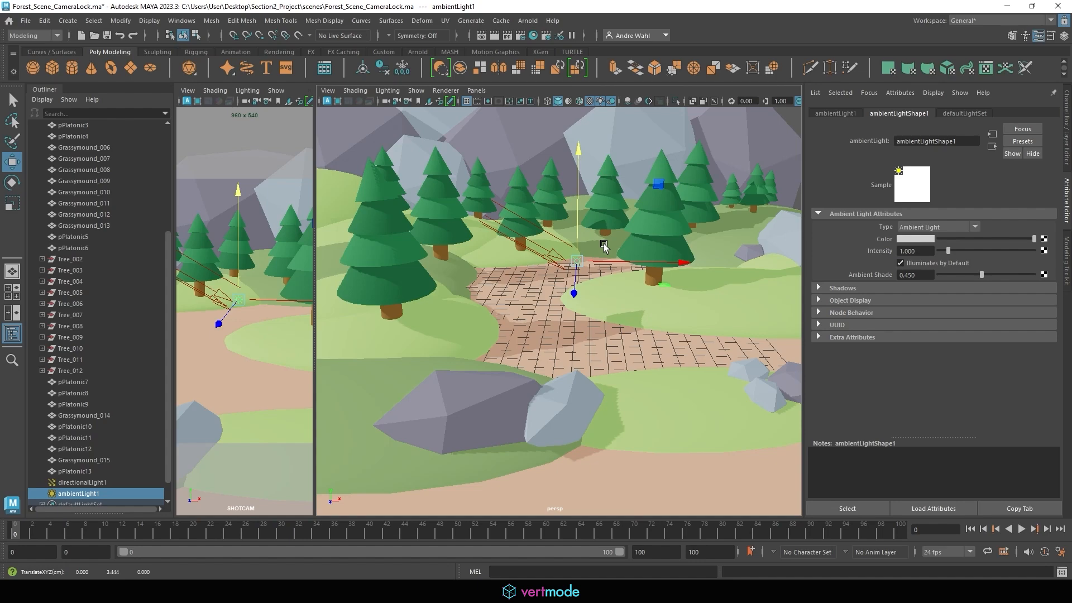
Step: Lower the ambient light's intensity to about 0.298 and try saturated blue, orange-red and green colors on it
drag(947, 251, 942, 251)
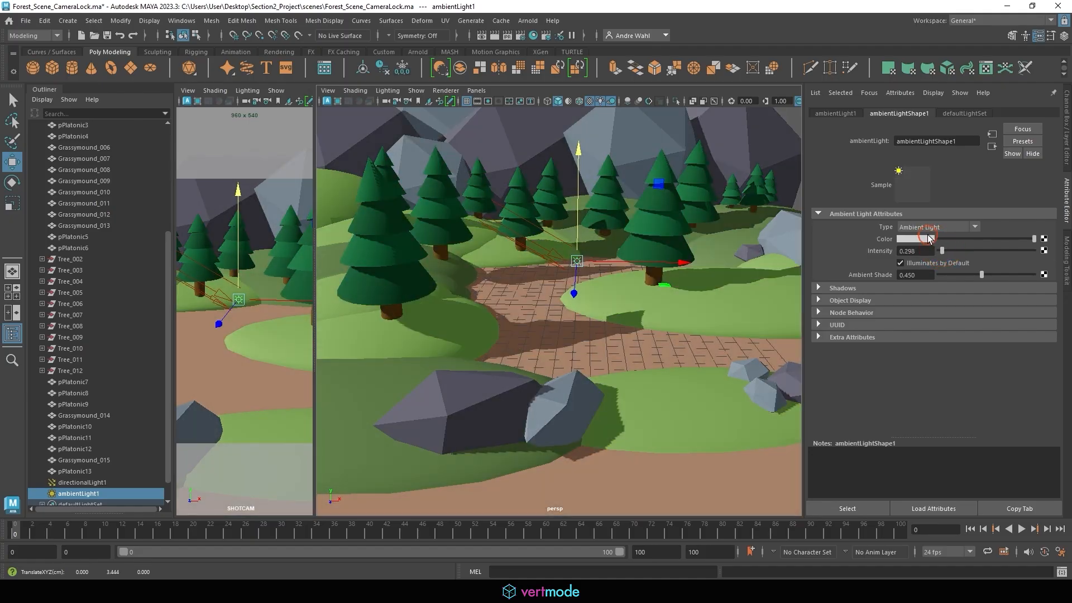
click(926, 238)
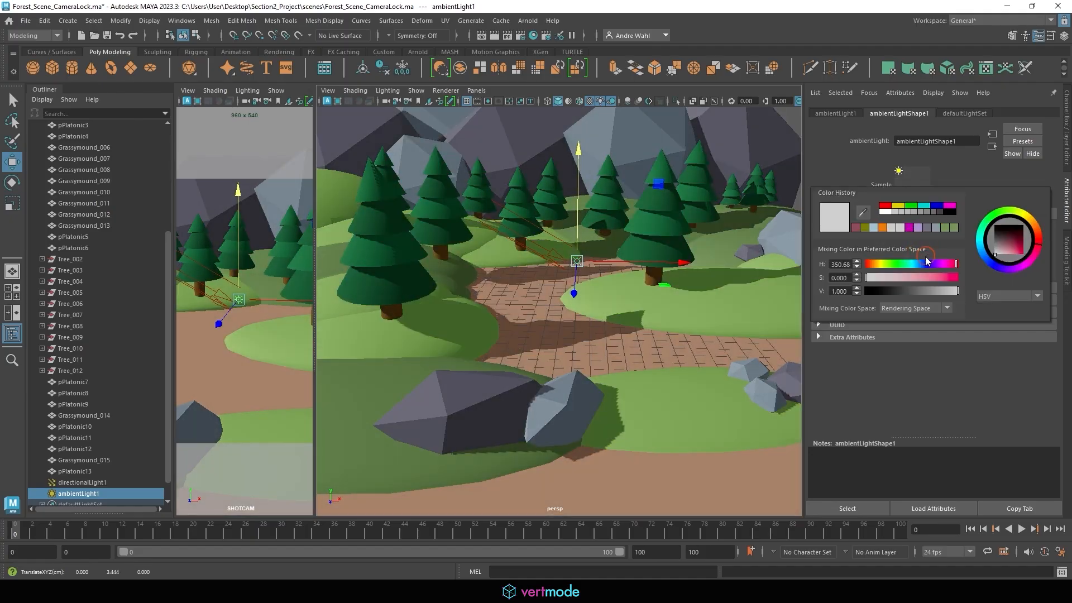
click(923, 261)
drag(929, 274, 972, 275)
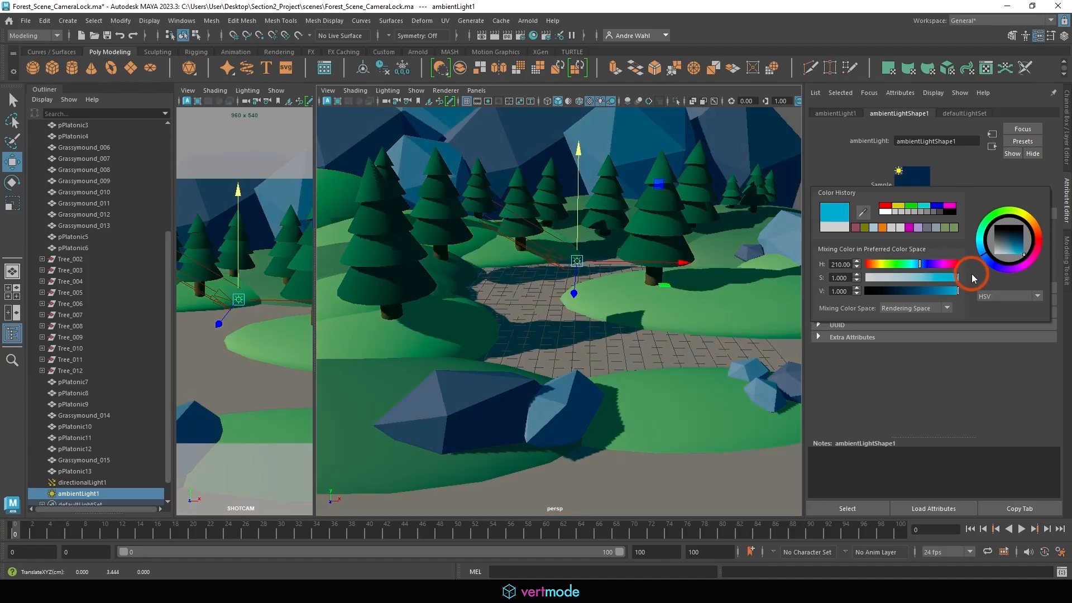
click(1038, 244)
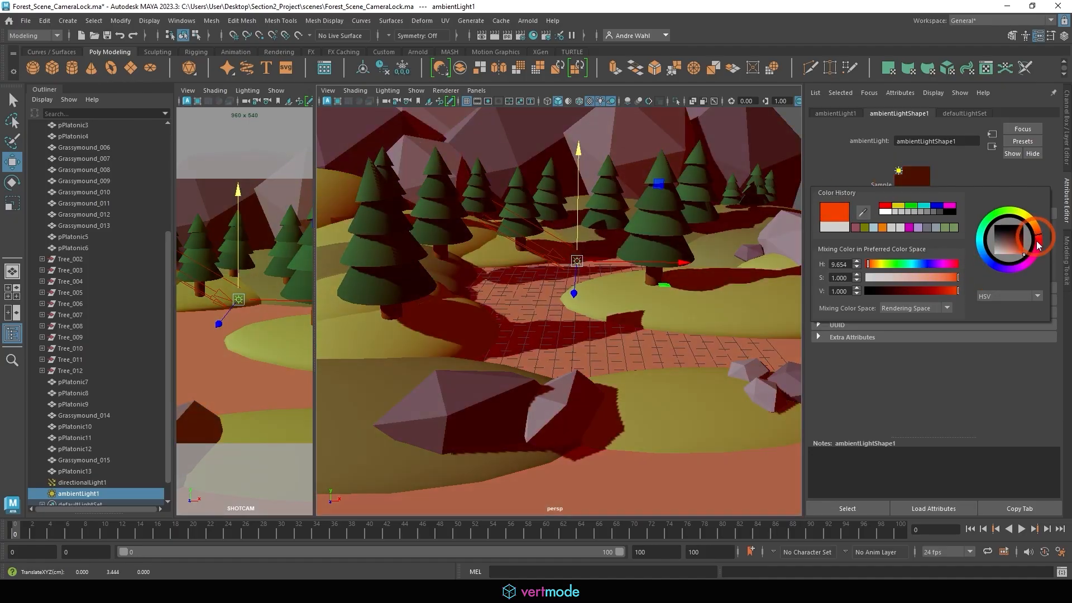
drag(1038, 244, 964, 205)
Step: Set the ambient light's intensity to 1 and desaturate its color to white
drag(921, 252, 882, 246)
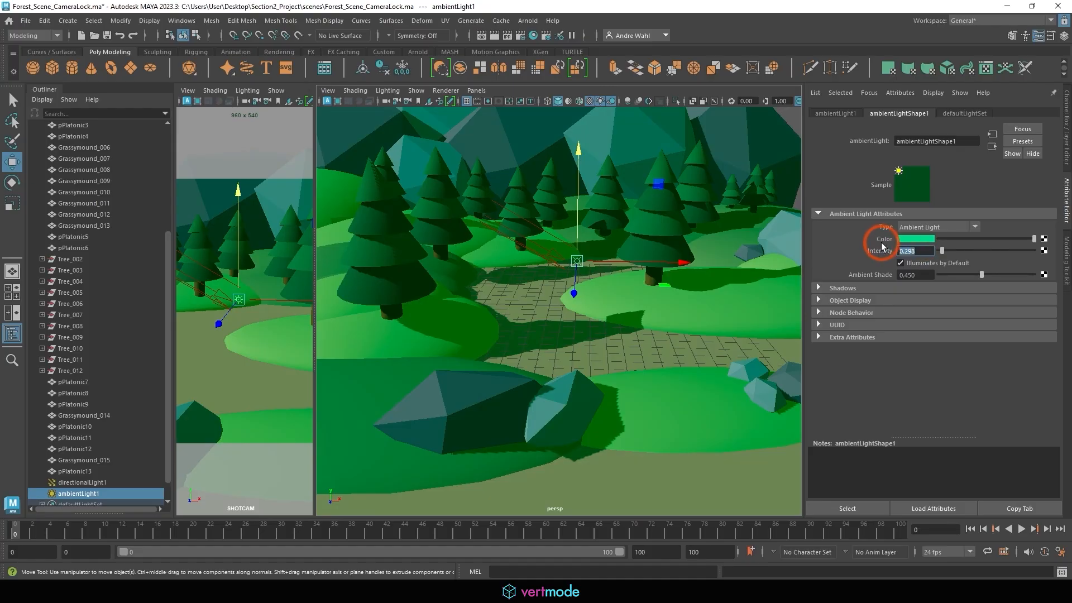
text(1)
key(Return)
click(905, 240)
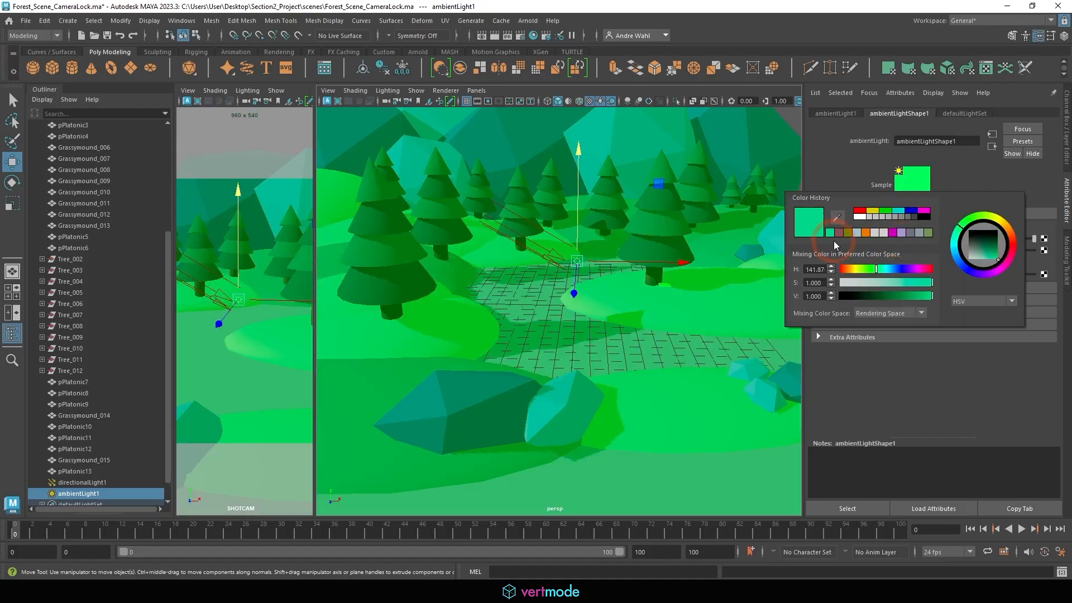
drag(851, 283, 682, 262)
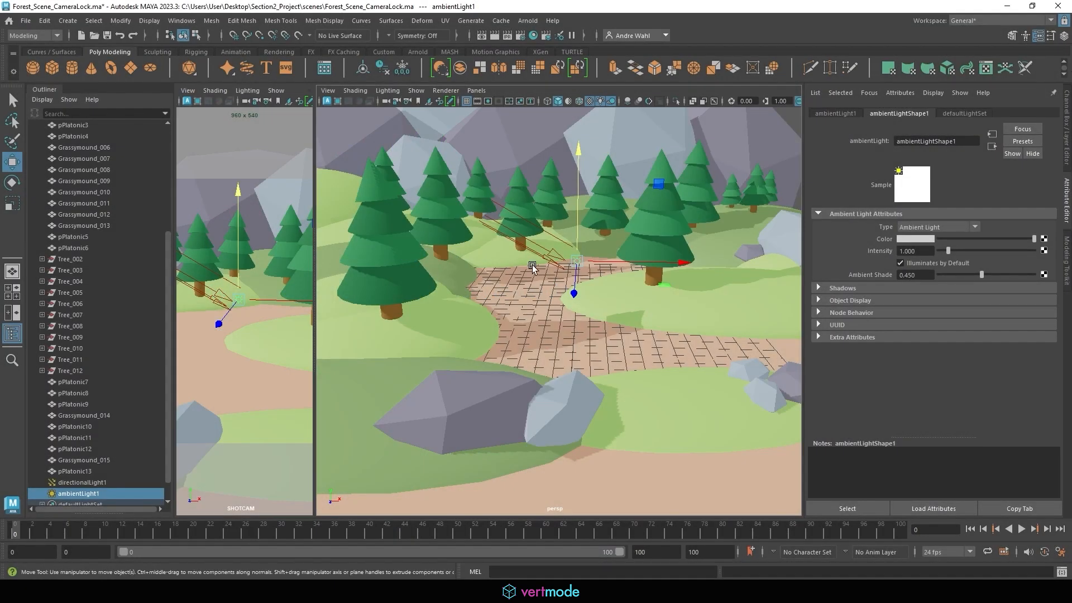
Step: Select the directional light for rotation, widen the shot camera view and turn on shadows in it
click(531, 242)
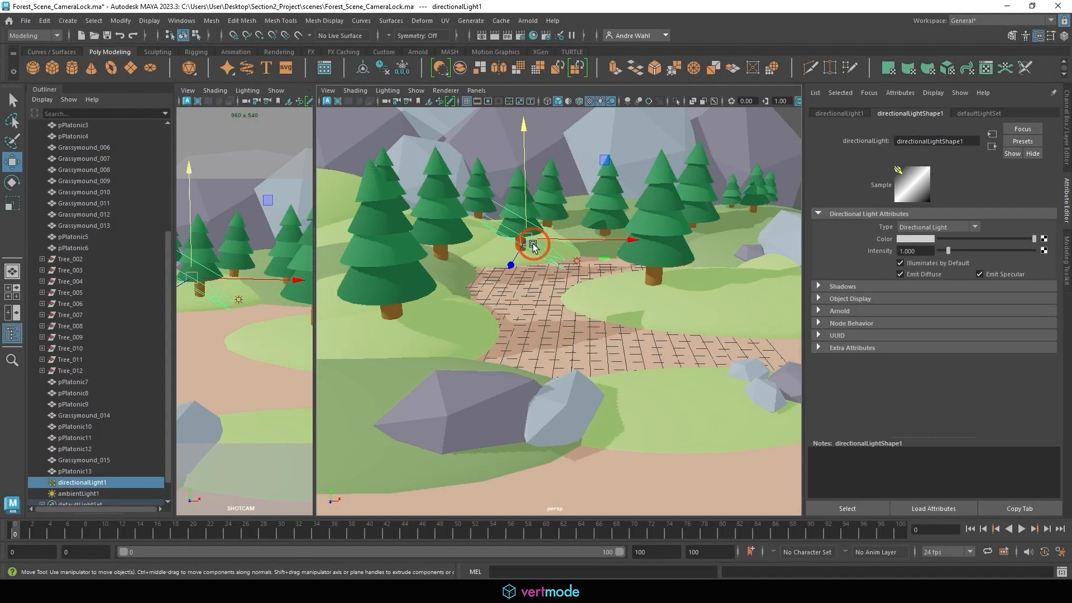
alt+drag(560, 285, 621, 317)
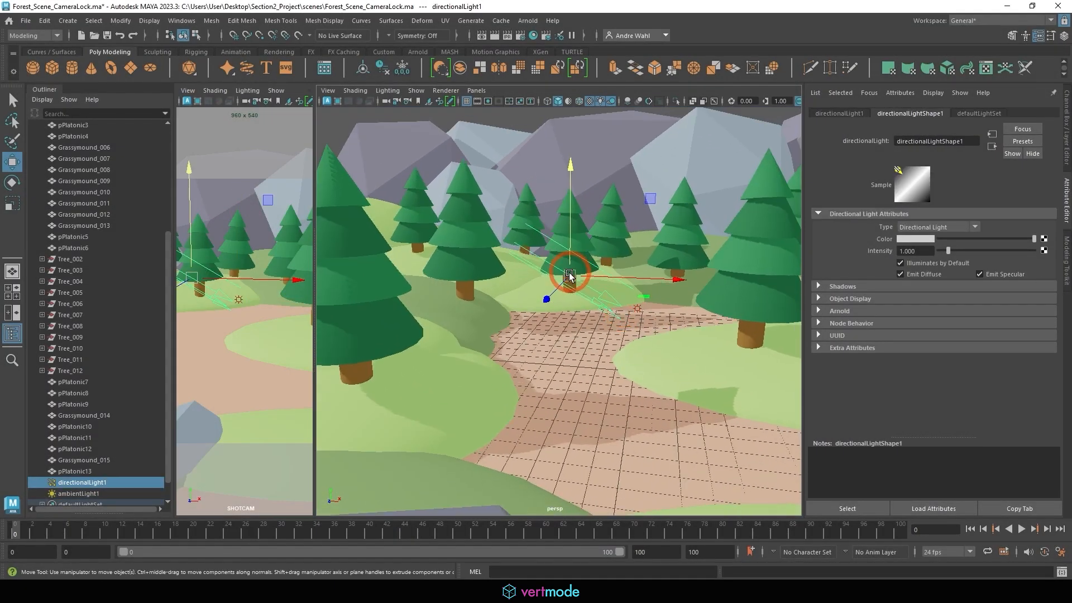
key(e)
mouse_move(546, 282)
mouse_down()
mouse_move(612, 270)
mouse_move(571, 289)
mouse_move(550, 263)
mouse_move(585, 260)
mouse_move(604, 276)
mouse_move(558, 289)
mouse_move(330, 293)
mouse_move(658, 281)
mouse_up()
click(417, 101)
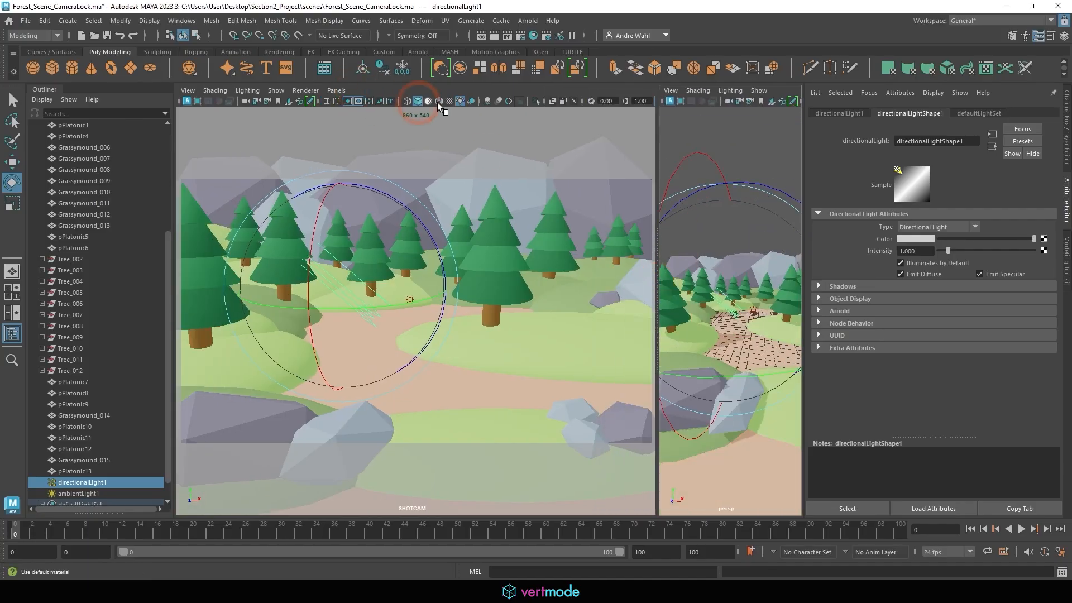
click(470, 101)
Step: Rotate the directional light so the tree and rock shadows fall across the path and mounds in the shot camera view
click(726, 249)
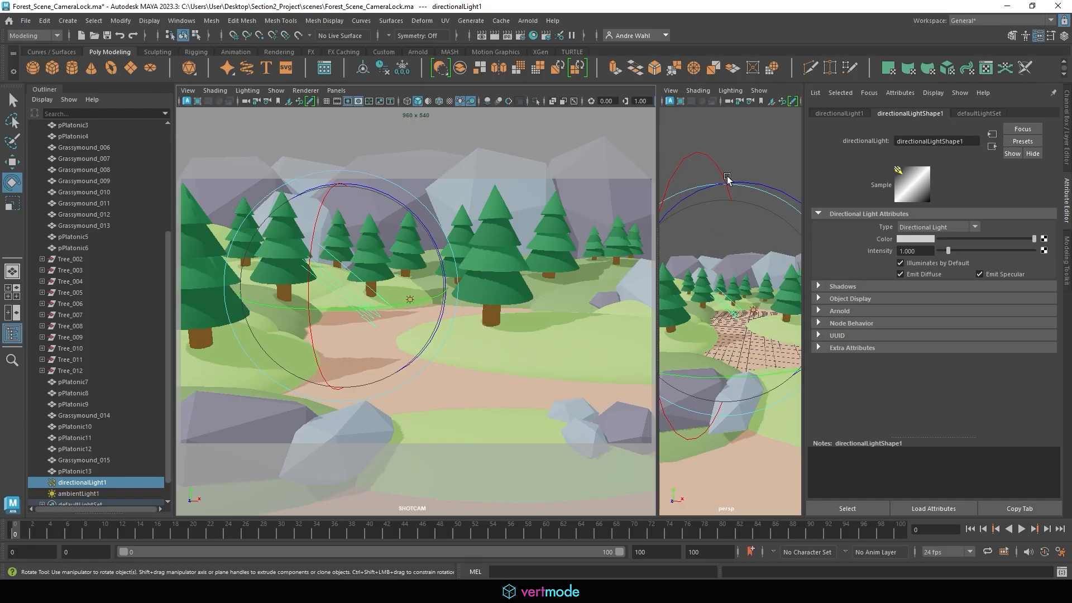
drag(727, 177, 751, 226)
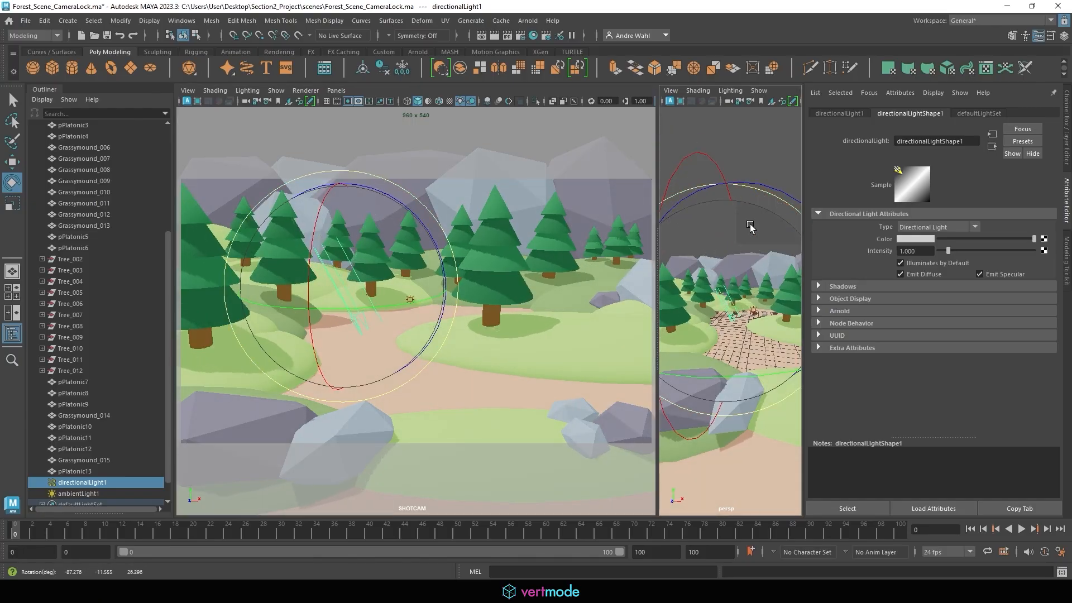
drag(697, 250, 691, 242)
drag(775, 189, 659, 176)
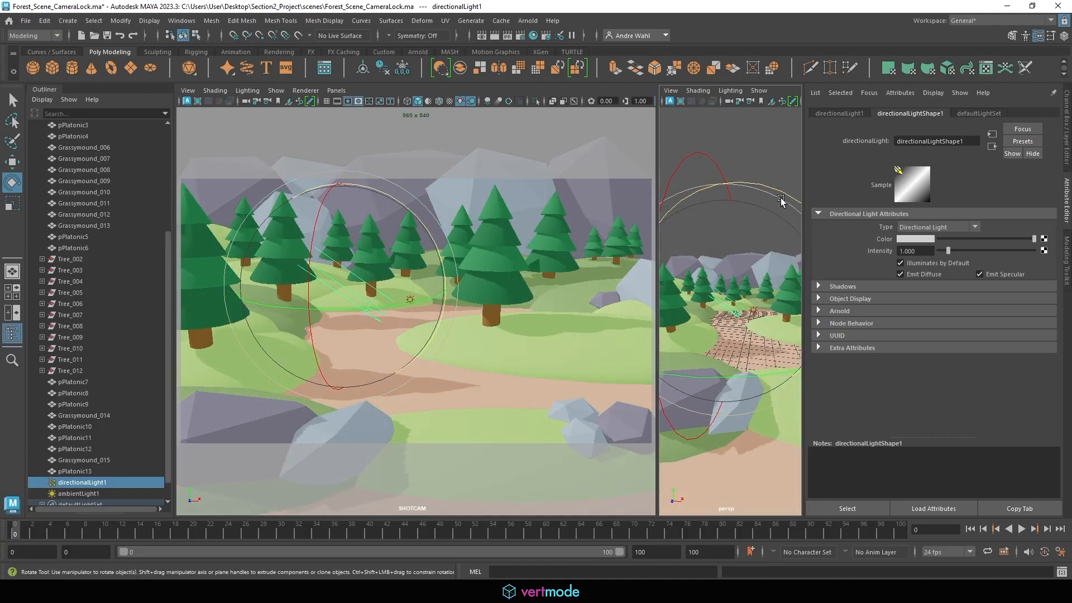
Step: Tint the directional light's color a warm pale yellow with a hue of about 51 and saturation of about 0.588
click(913, 239)
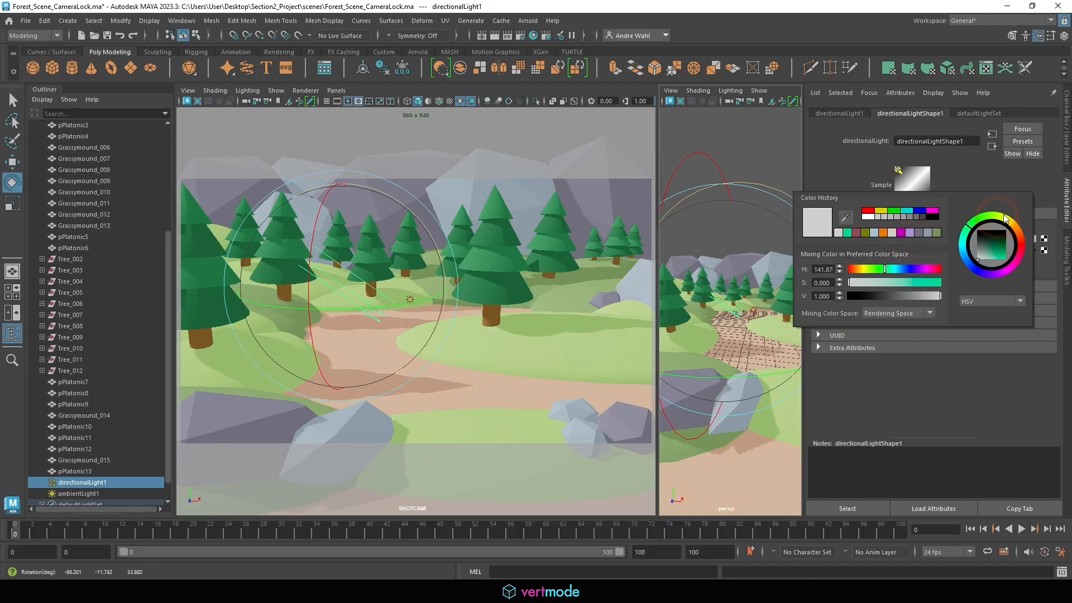
drag(1005, 218, 994, 266)
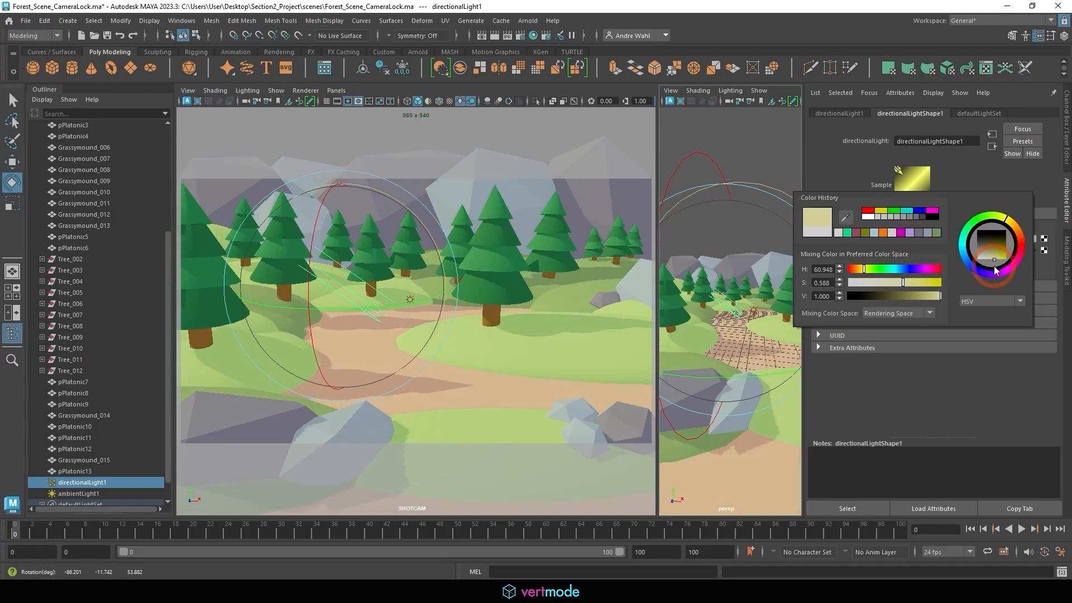
drag(1007, 221, 1008, 224)
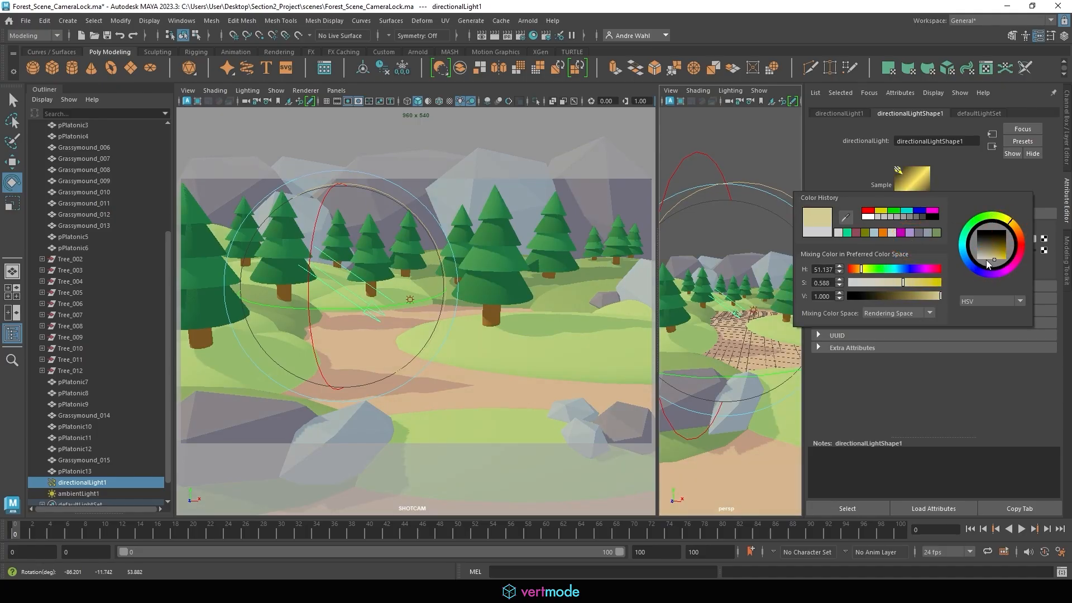
drag(986, 260, 993, 261)
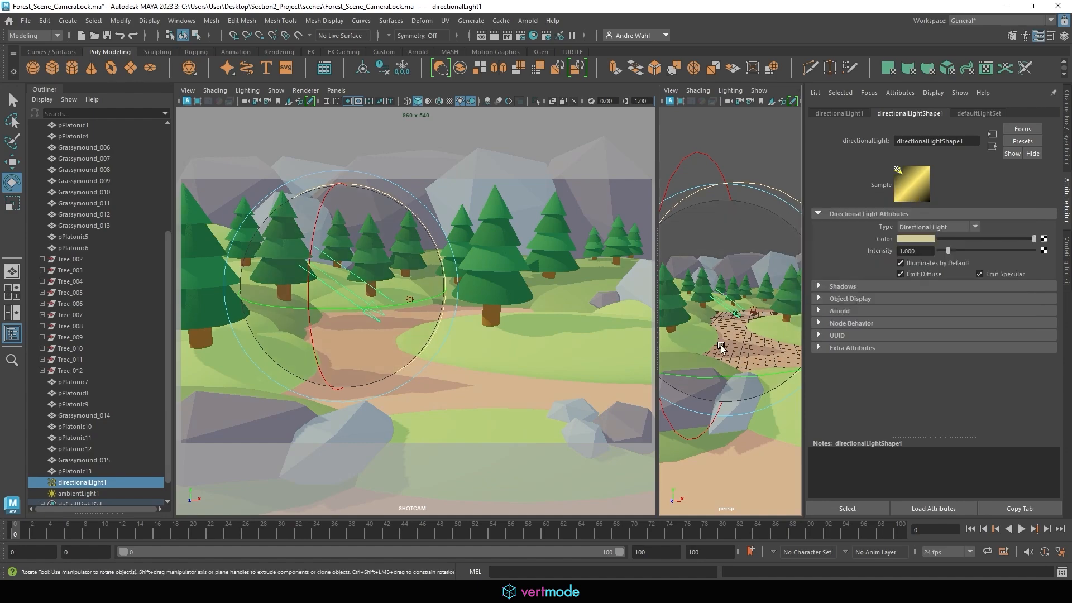
Step: Color the ambient light cyan with a hue of about 185 and saturation of about 0.51, and lower its intensity to 0.476
key(w)
click(411, 298)
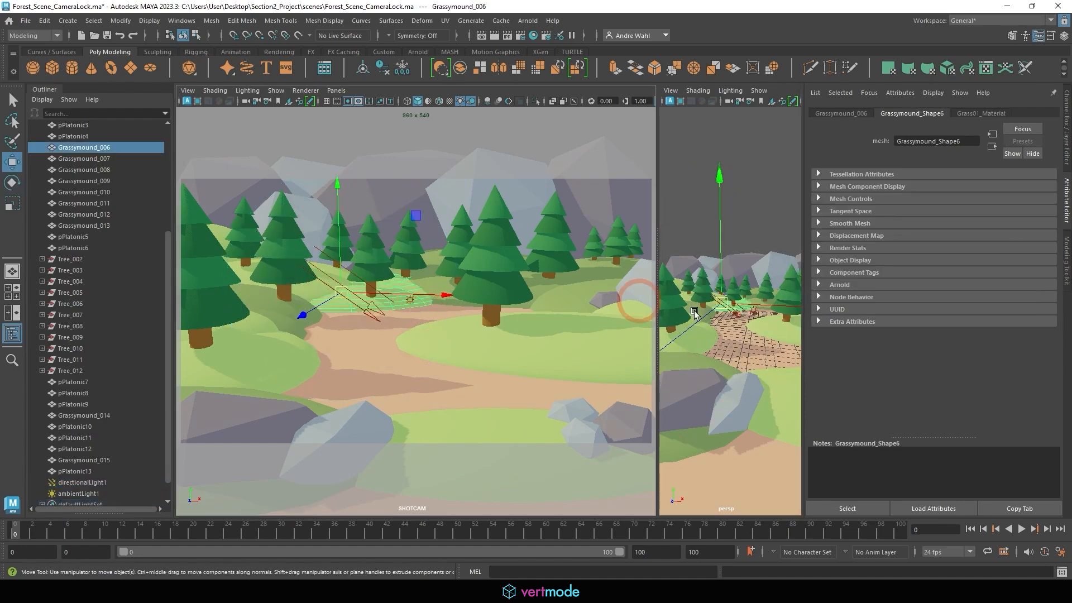
click(754, 310)
click(913, 238)
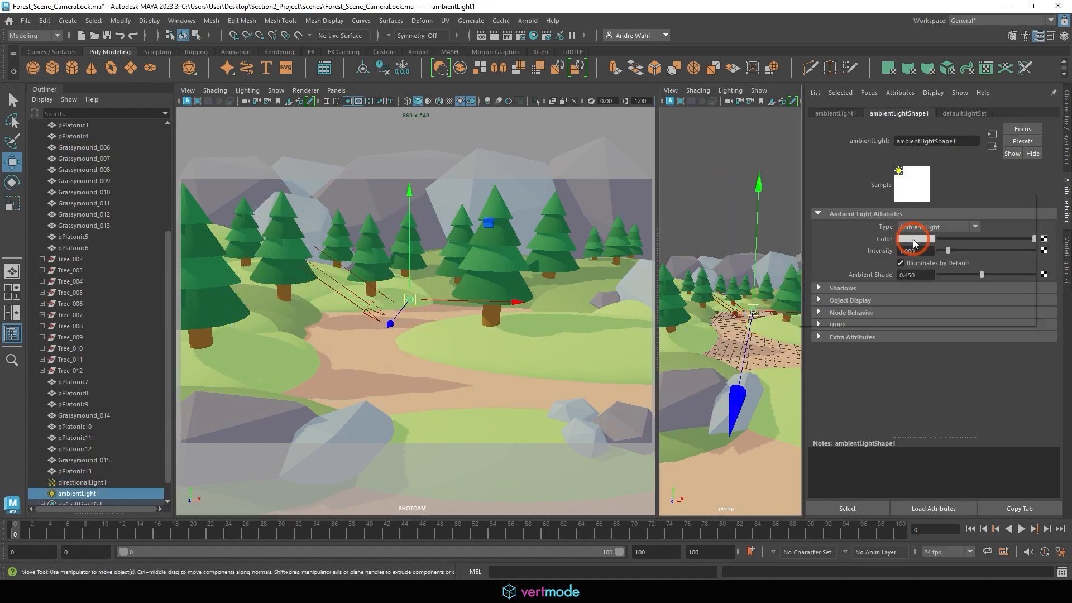
click(969, 244)
drag(980, 258, 993, 259)
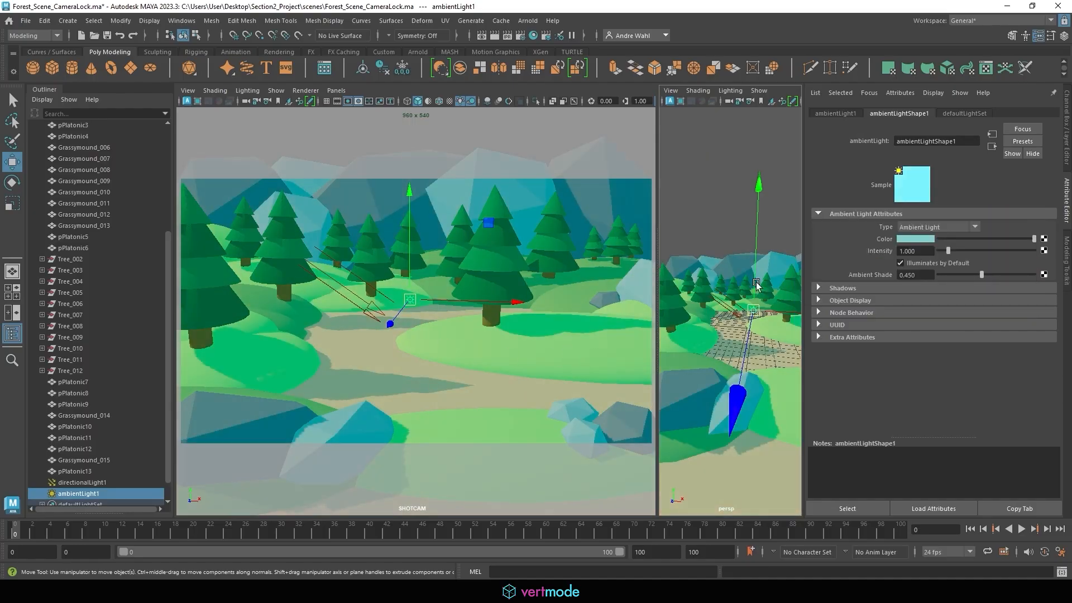
click(921, 241)
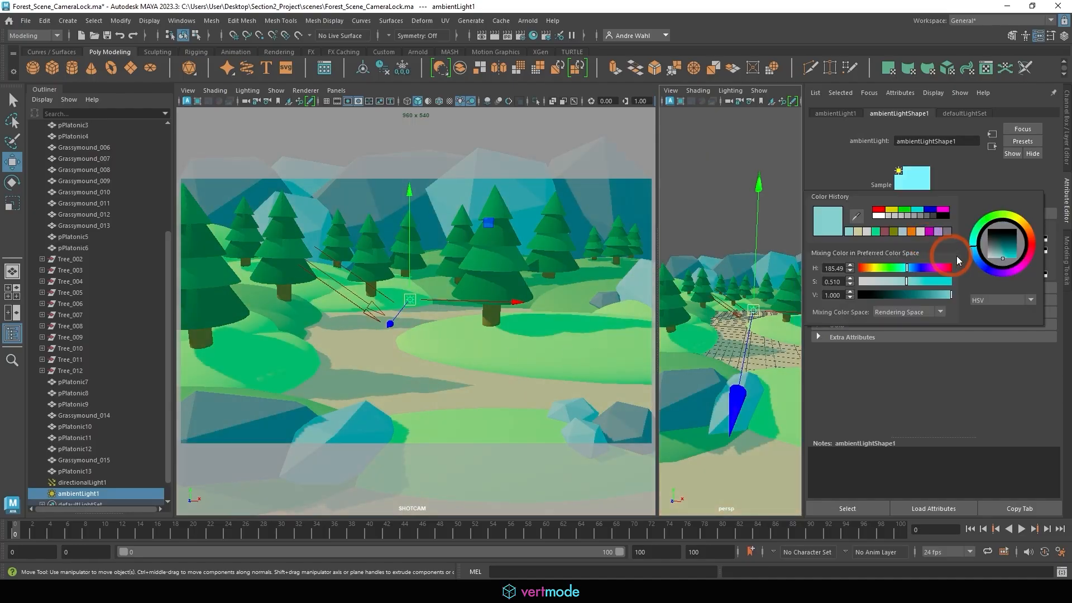
drag(953, 249, 944, 253)
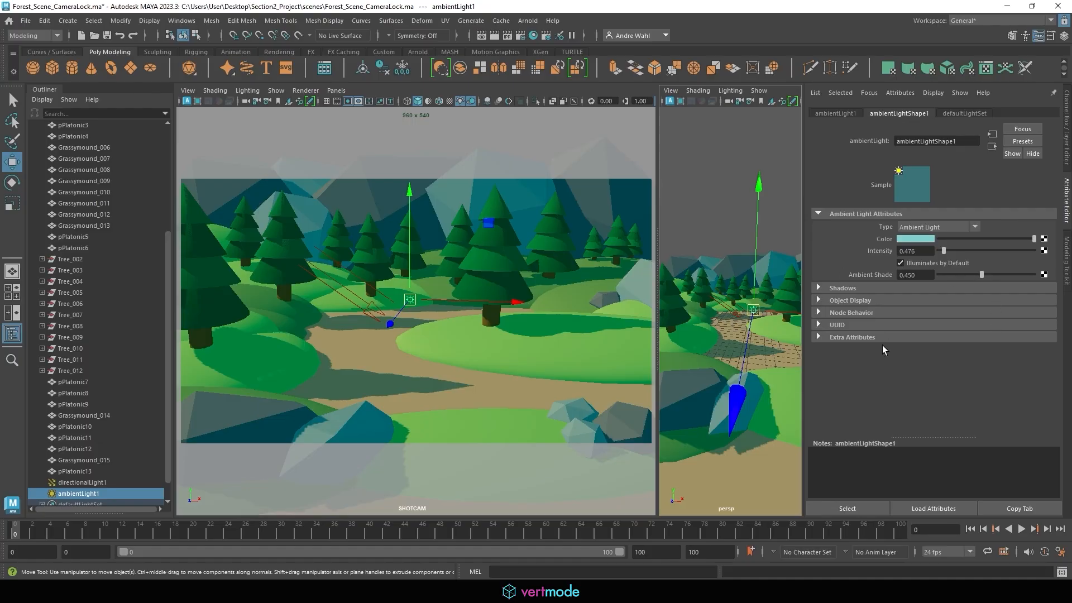
Step: Delete the ambient light from the scene
click(718, 302)
alt+drag(719, 303, 763, 367)
click(754, 306)
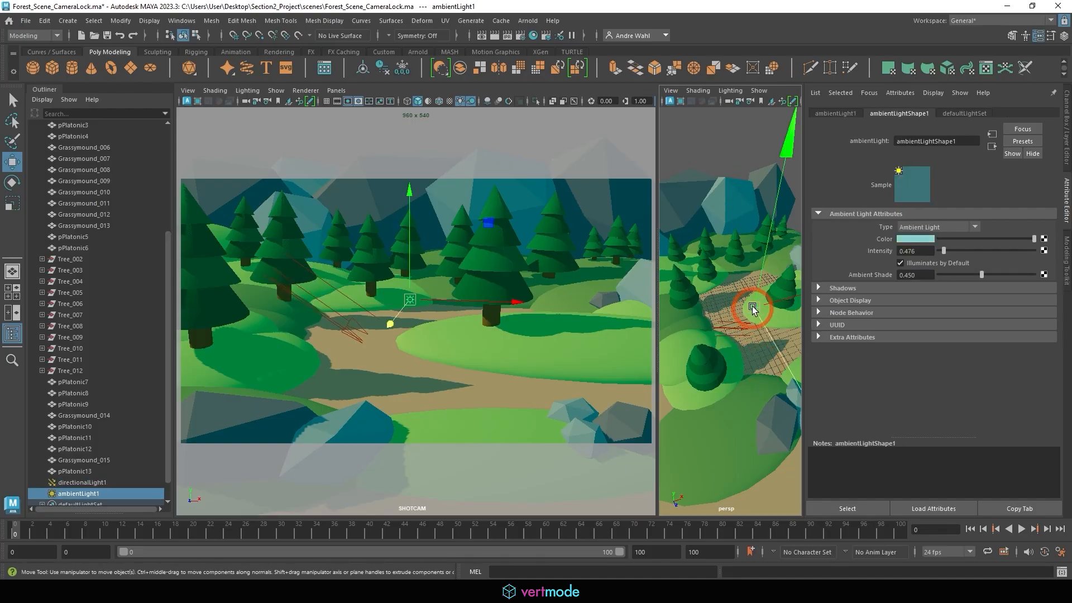
key(Delete)
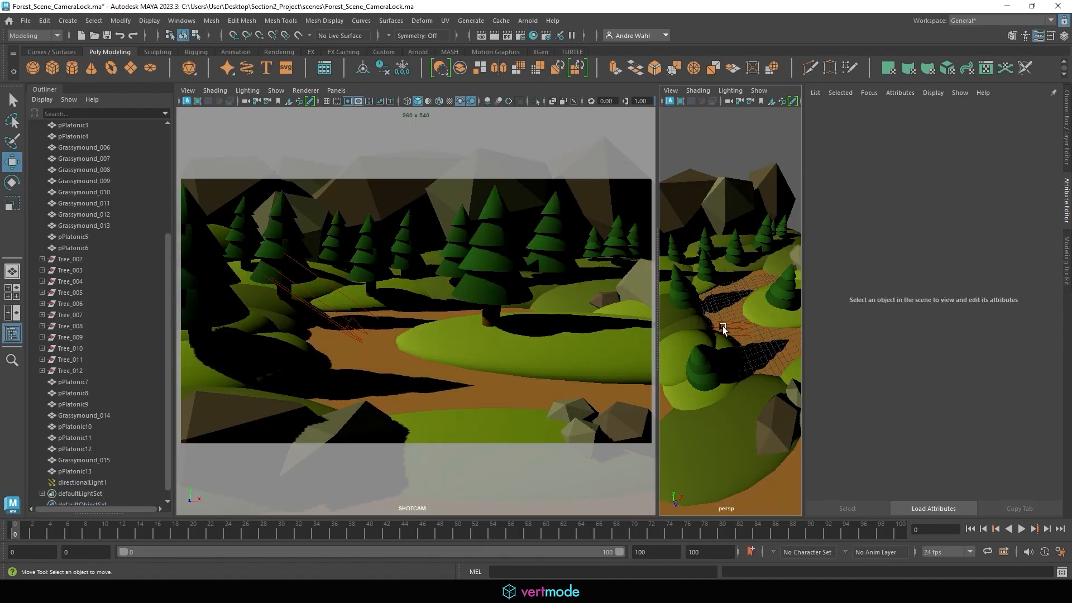
Step: Select the directional light, try a bluish-purple color with hue about 248 and saturation about 0.471, and undo the last attribute change
click(723, 327)
key(f)
key(e)
click(894, 237)
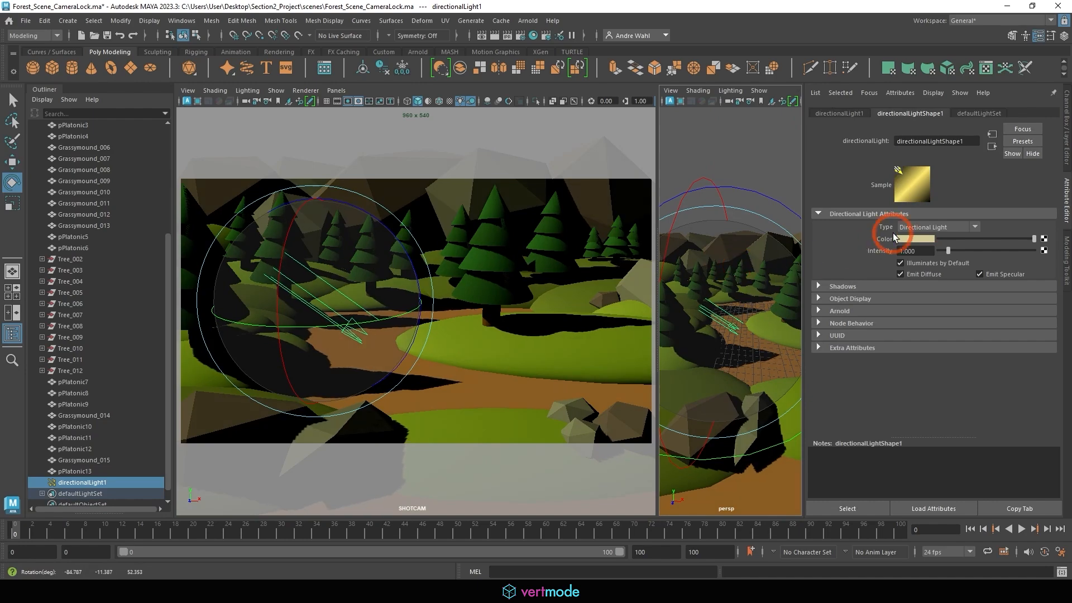
click(984, 272)
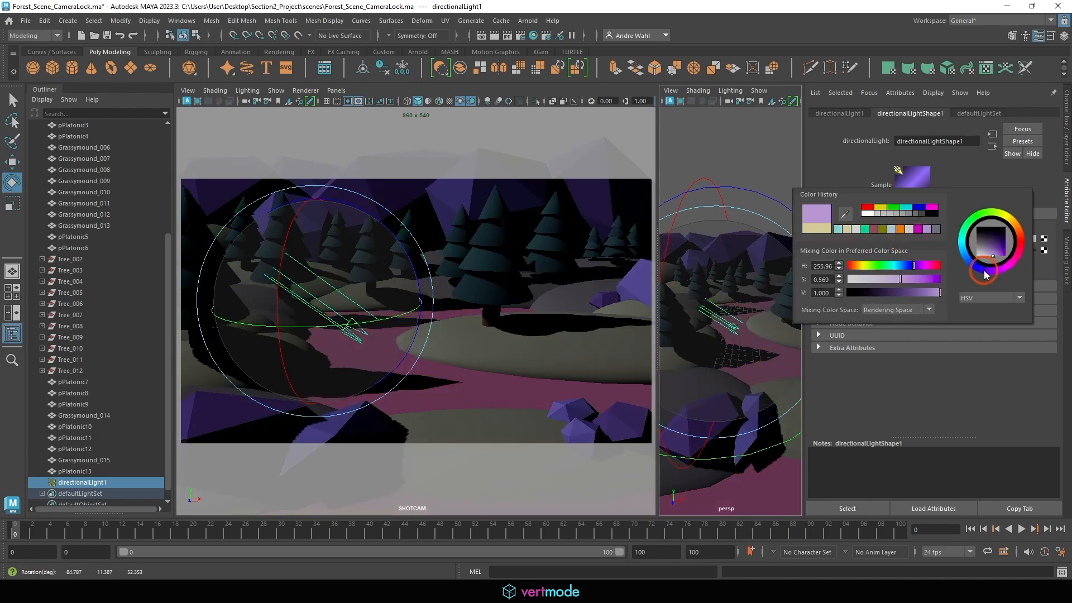
drag(994, 248, 980, 269)
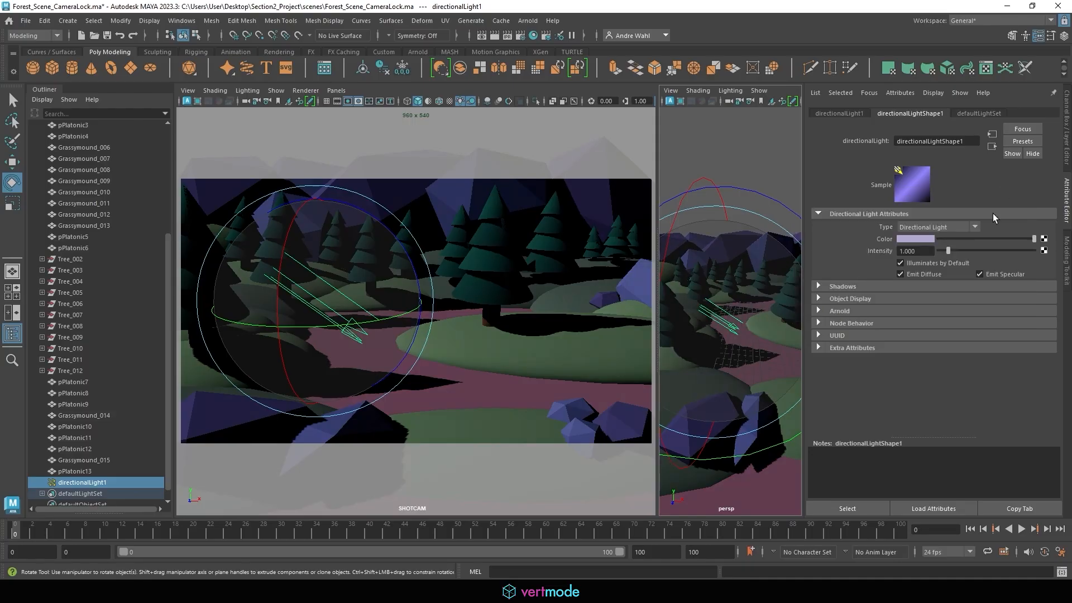
click(919, 241)
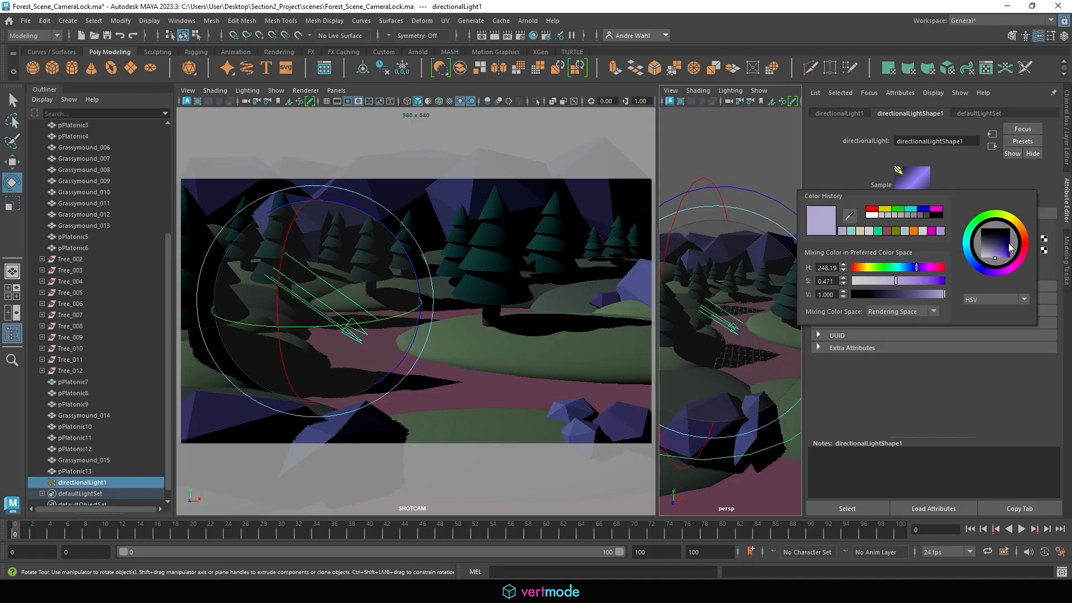
mouse_move(950, 250)
mouse_down()
mouse_move(964, 249)
mouse_move(952, 259)
mouse_up()
key(ctrl+z)
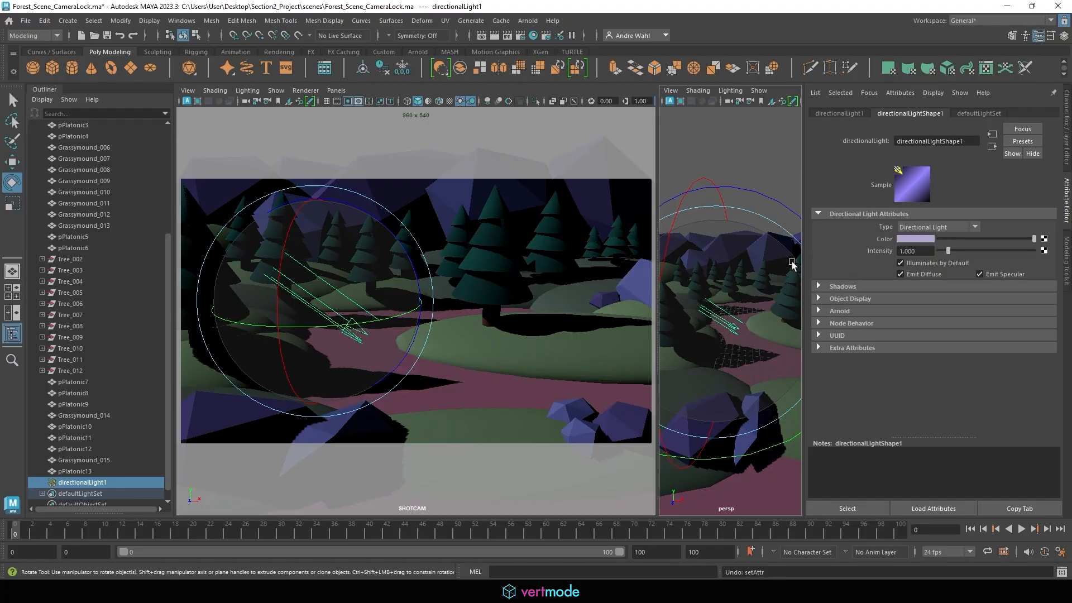
Step: Create a new ambient light with an intensity of 0.298 and a saturated blue color
key(w)
click(68, 20)
click(101, 85)
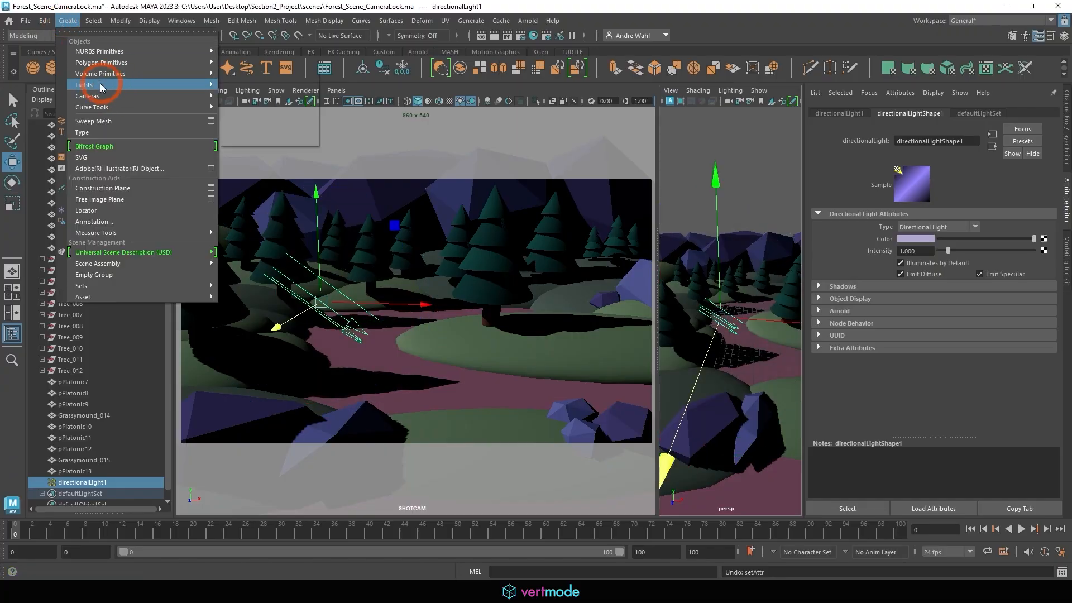
click(248, 85)
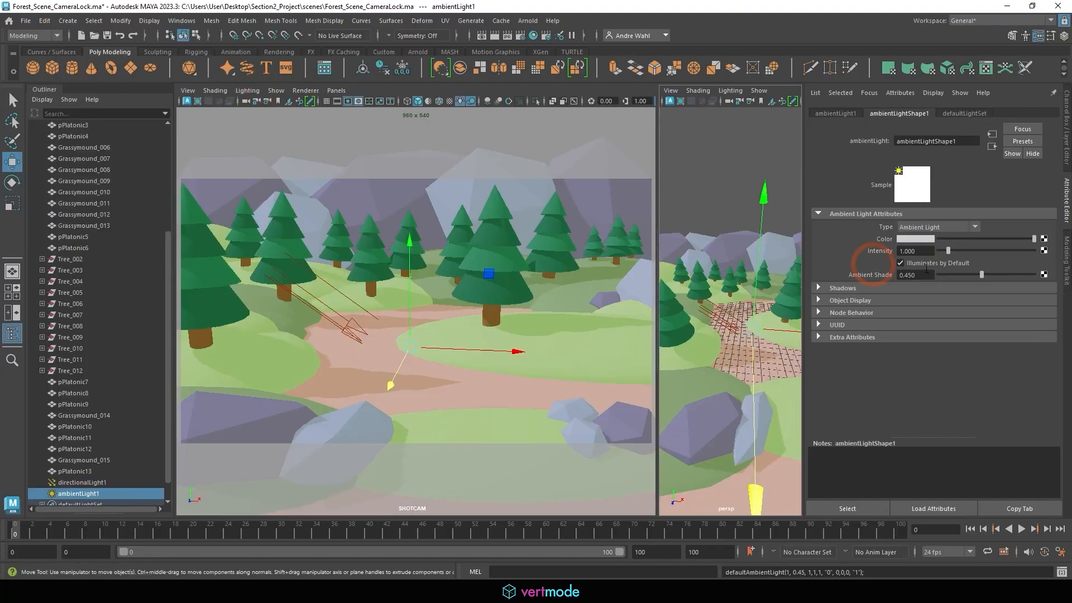
drag(948, 252, 1018, 263)
click(926, 239)
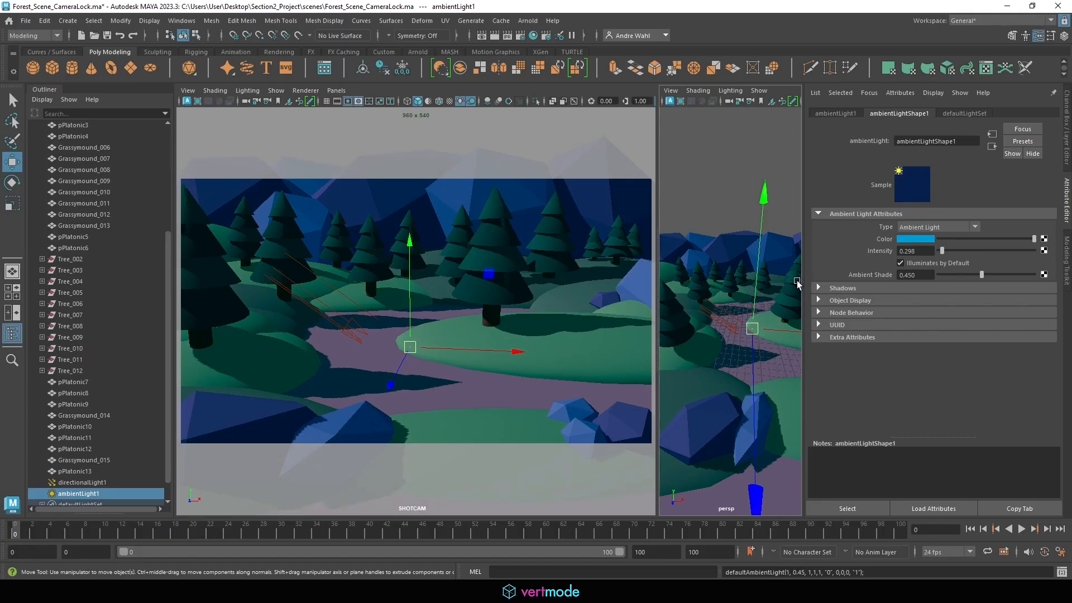
Step: Create a point light and place it above the path about 2.8 cm high and 7.3 cm back from the origin
alt+drag(797, 284, 771, 299)
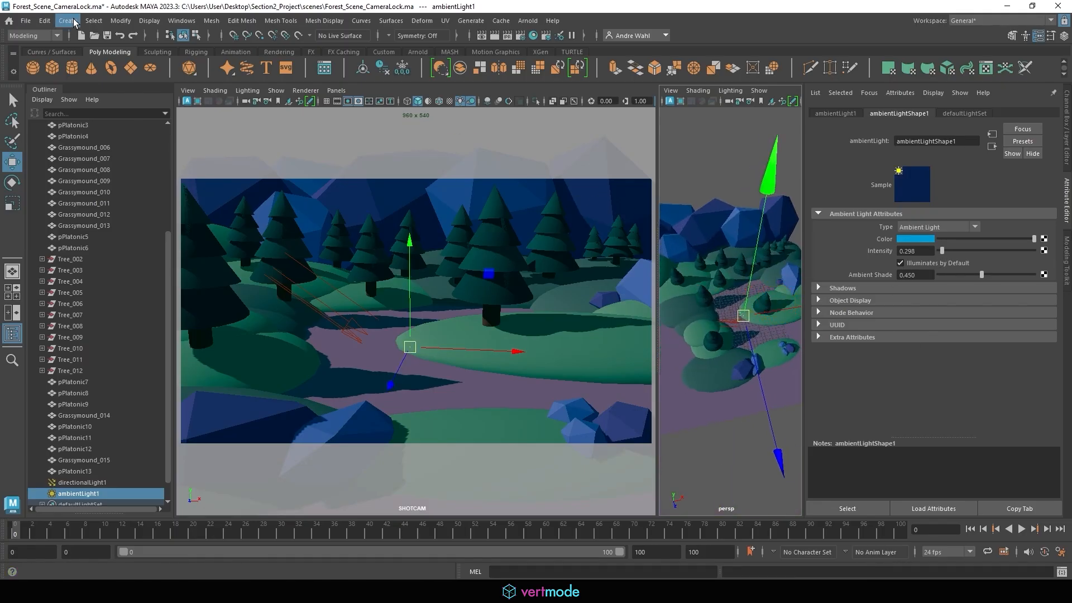
click(74, 23)
mouse_move(148, 84)
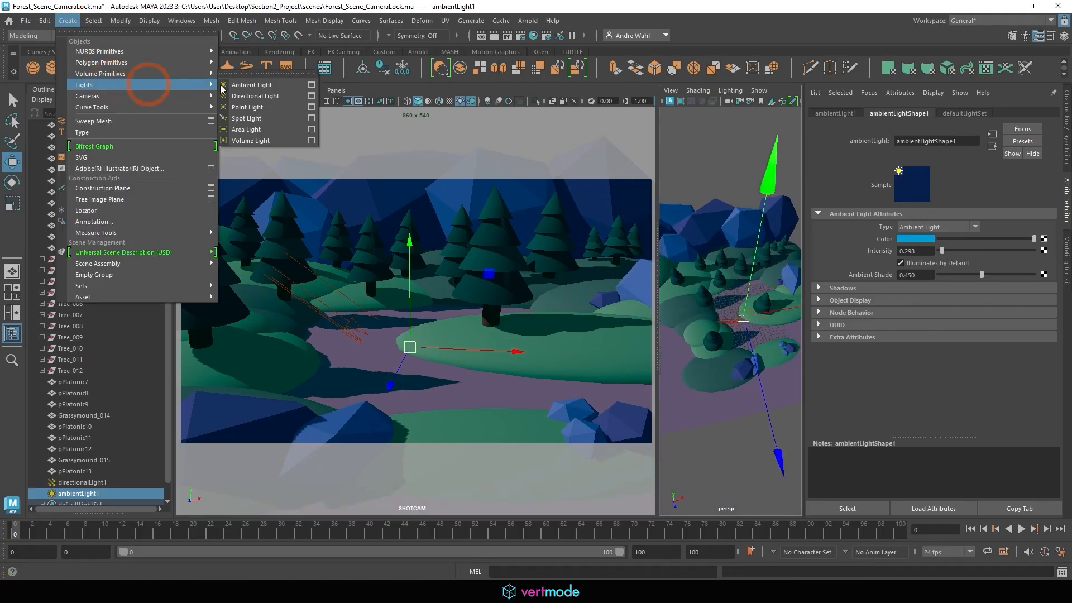
click(251, 107)
drag(753, 353, 738, 328)
drag(740, 287, 741, 280)
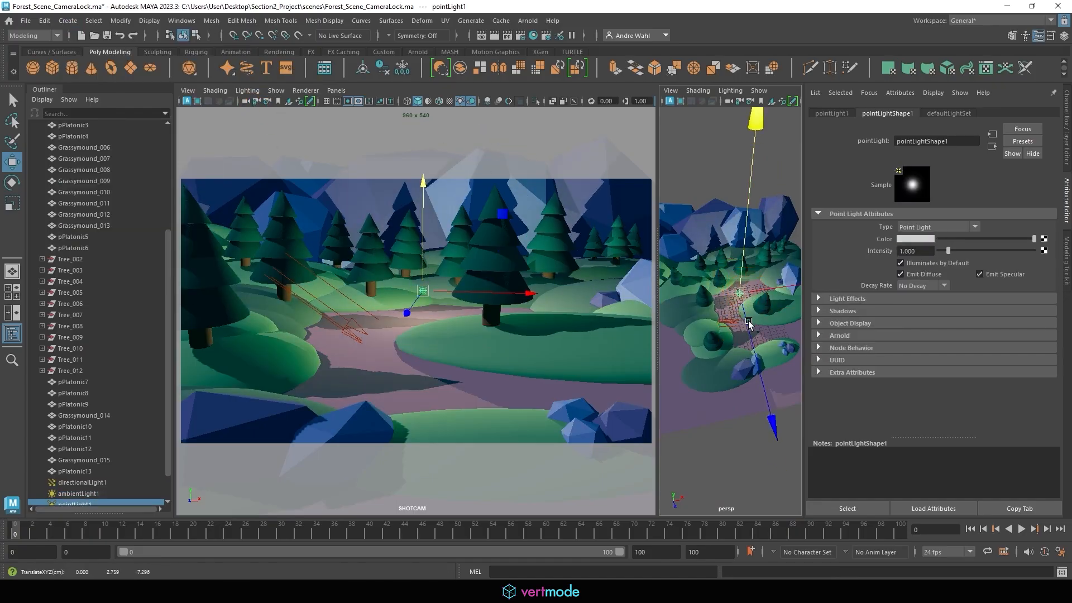
Step: Move the point light back to the distant trees in front of the mountains, near -7.9, 2.6, -22.5 cm
drag(749, 324, 711, 279)
key(f)
alt+right_drag(749, 280, 725, 281)
alt+drag(725, 281, 735, 258)
click(735, 258)
key(ctrl+z)
Step: Make the point light orange with an intensity of 3.214 and shift it slightly sideways and down behind the distant trees
click(907, 239)
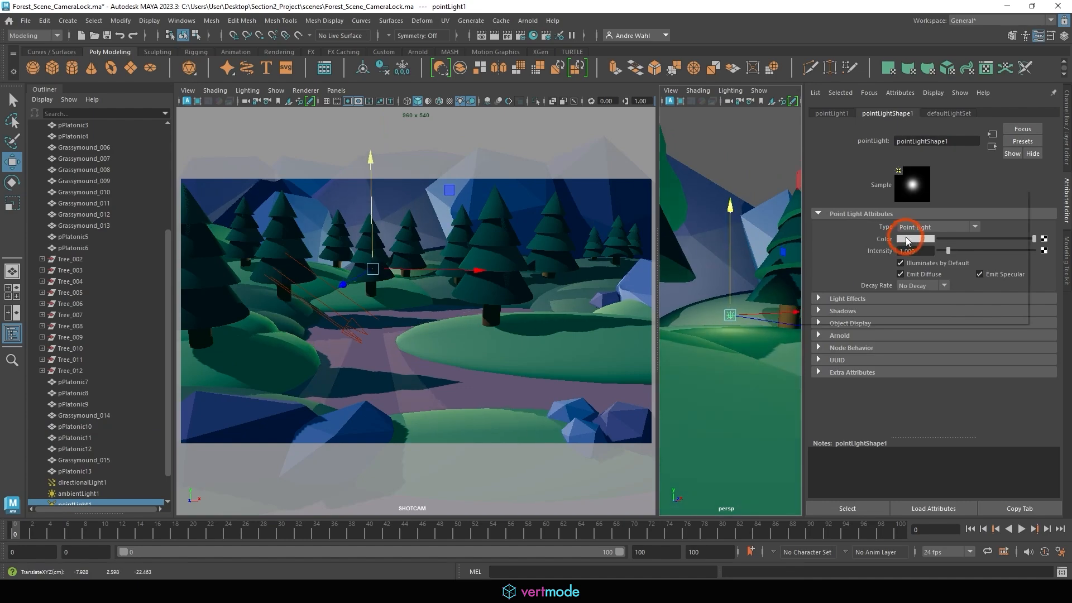
drag(1016, 235, 969, 251)
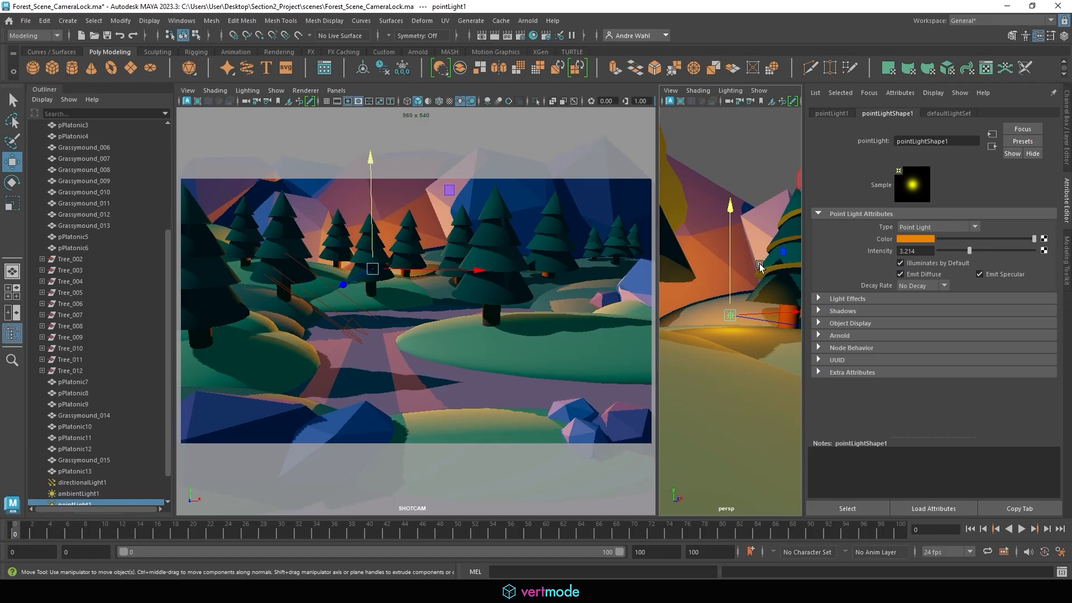
alt+drag(759, 266, 668, 265)
alt+middle_drag(668, 265, 757, 267)
drag(727, 274, 816, 349)
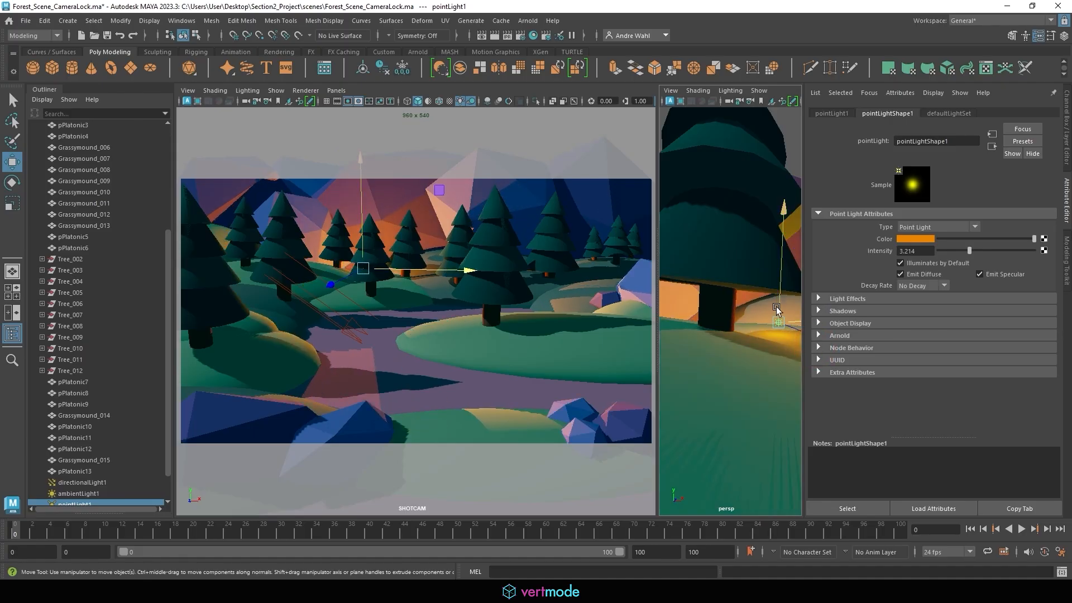
drag(780, 307, 781, 315)
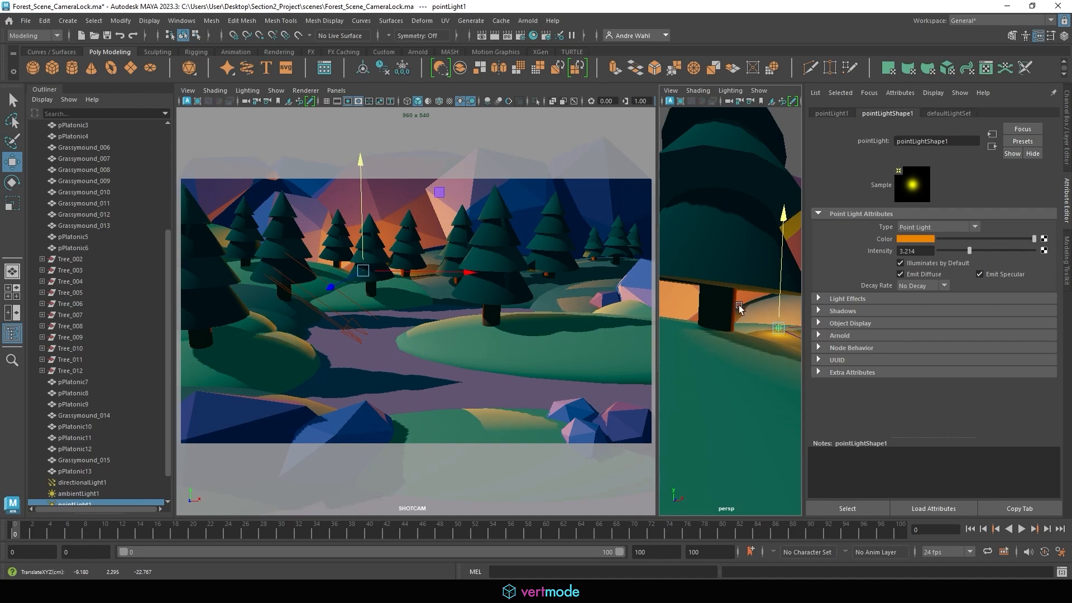
Step: Inspect the orange glow from farther away in the perspective view and delete the point light
alt+right_drag(749, 294, 729, 283)
alt+drag(730, 282, 770, 270)
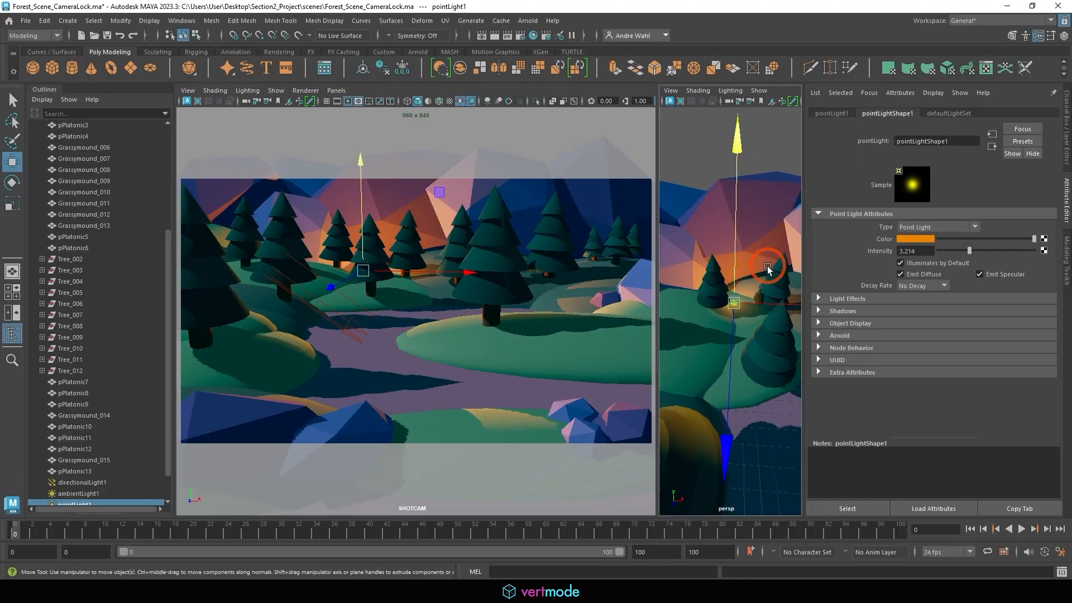
alt+right_drag(770, 270, 715, 284)
alt+drag(715, 284, 723, 244)
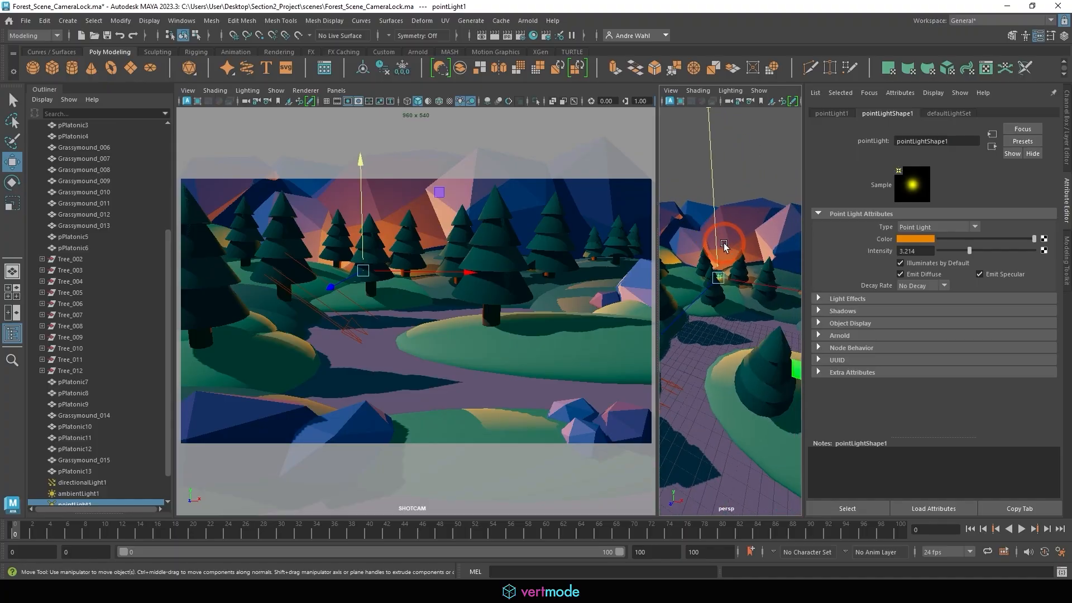
key(Delete)
Step: Select the directional light and change its color to a pale yellow with hue about 56.6 and saturation about 0.294
alt+middle_drag(673, 349, 683, 298)
click(702, 284)
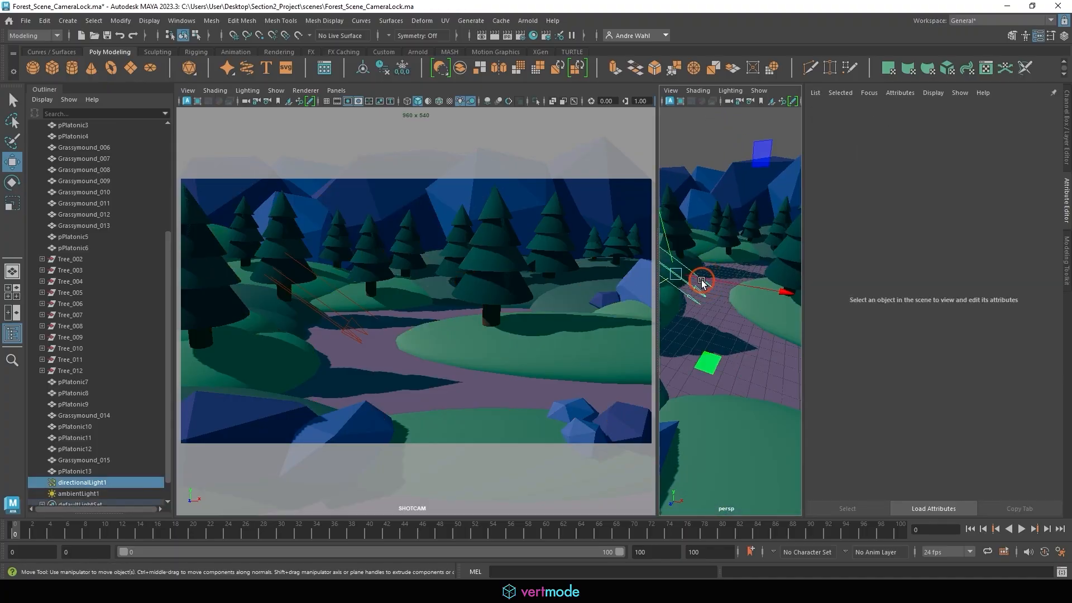
click(916, 239)
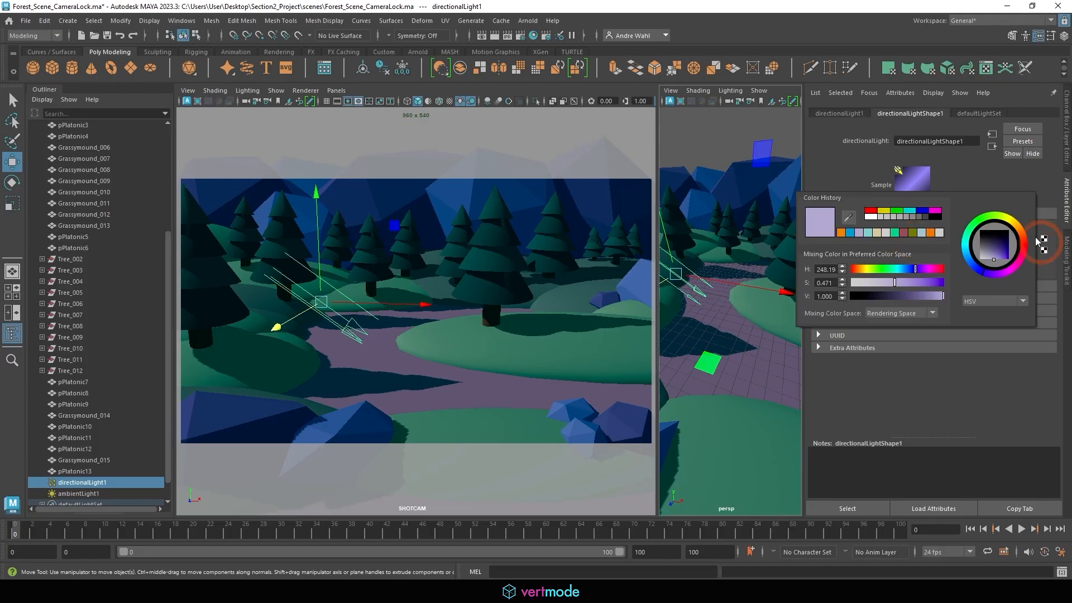
click(1014, 224)
drag(994, 254, 989, 262)
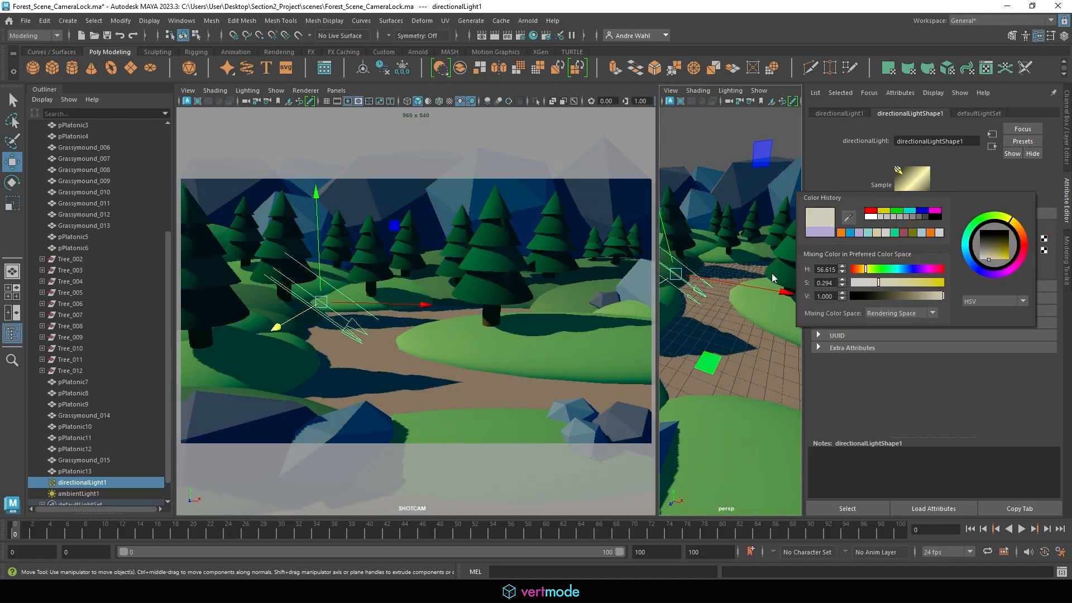
Step: Rotate the directional light to about -79.6, -7.5, 41.2 degrees, adjusting how the shadows fall across the path
key(e)
alt+drag(728, 278, 745, 205)
drag(753, 252, 711, 296)
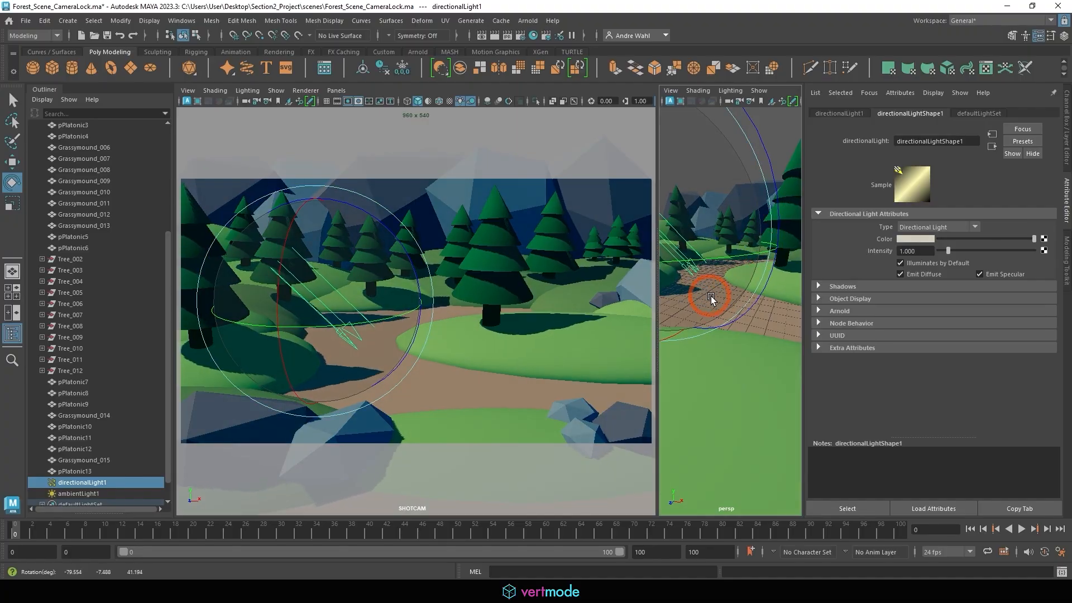
key(w)
Step: Select the ambient light and shift its blue color slightly toward cyan
scroll(84, 414, down, 1)
click(78, 471)
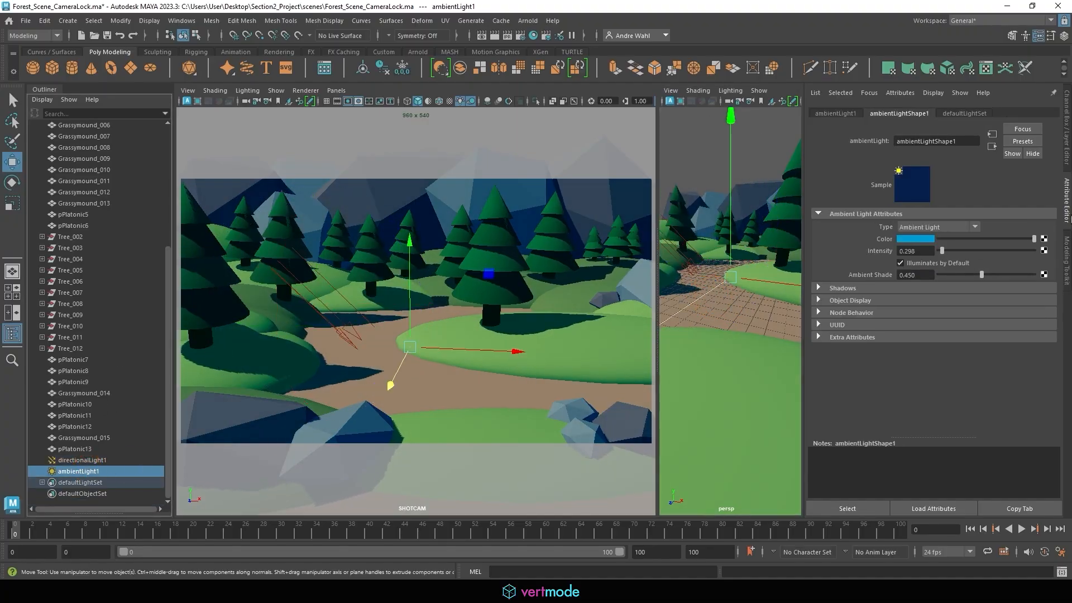
click(895, 254)
click(903, 241)
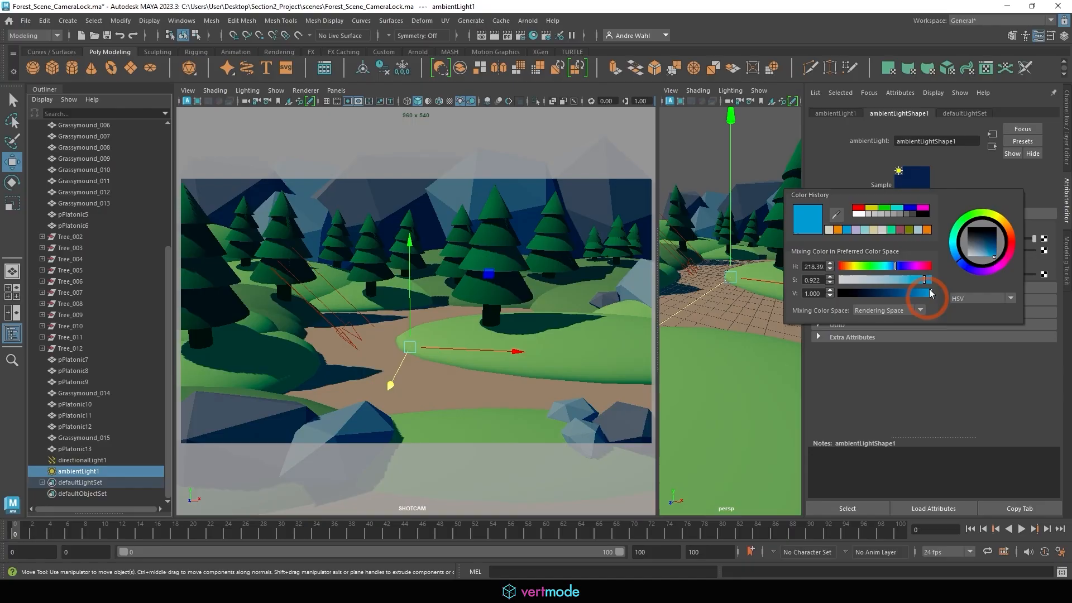
click(952, 252)
drag(952, 251, 957, 265)
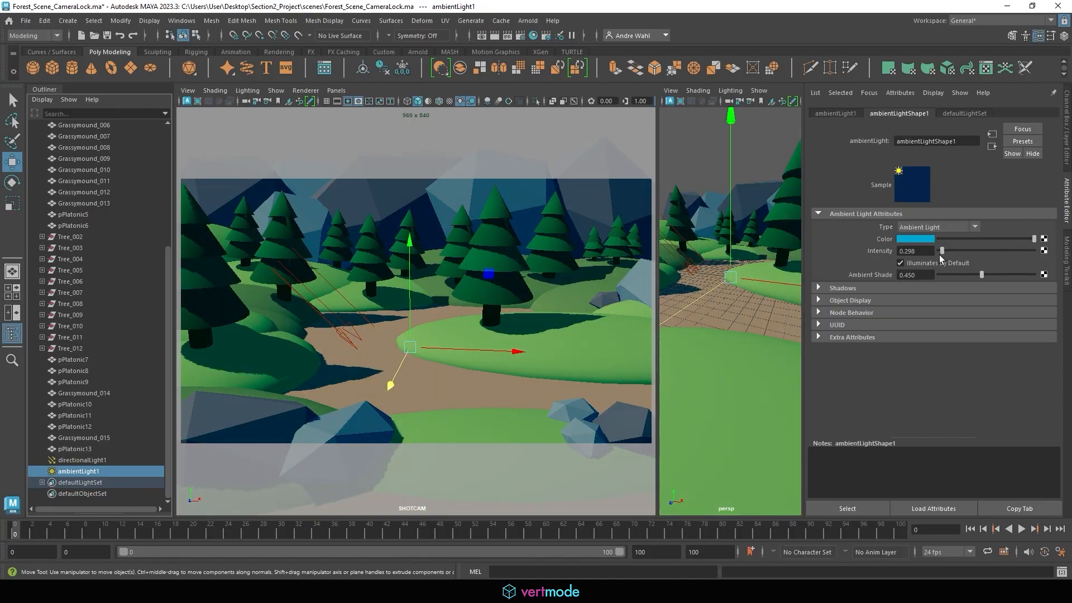
Step: Raise the ambient light's intensity to 0.536 and desaturate its color to a lighter blue
drag(942, 254, 944, 254)
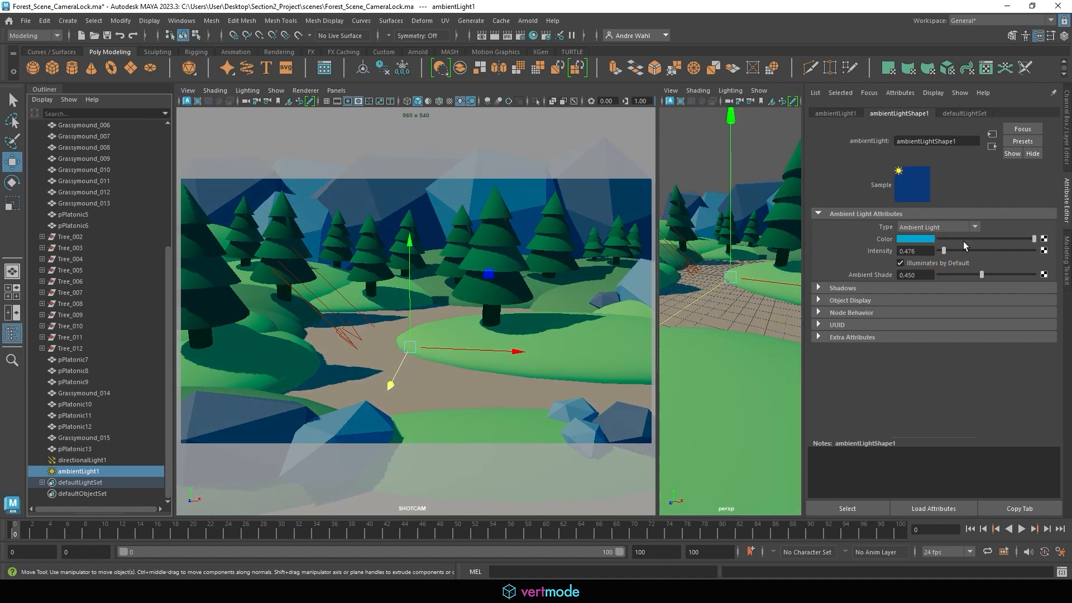
click(945, 254)
click(924, 243)
drag(931, 280, 916, 281)
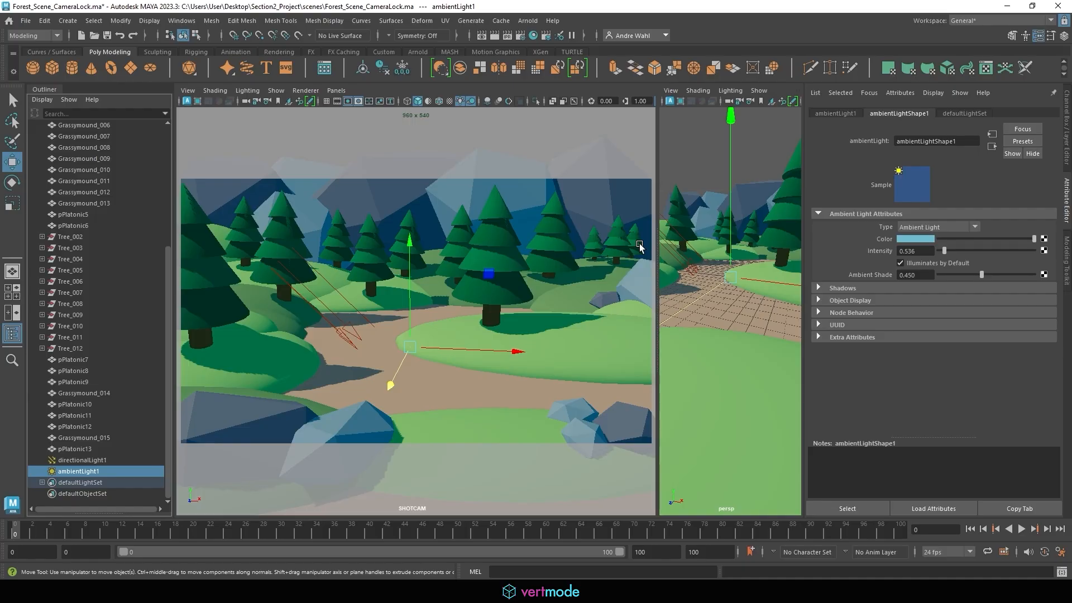